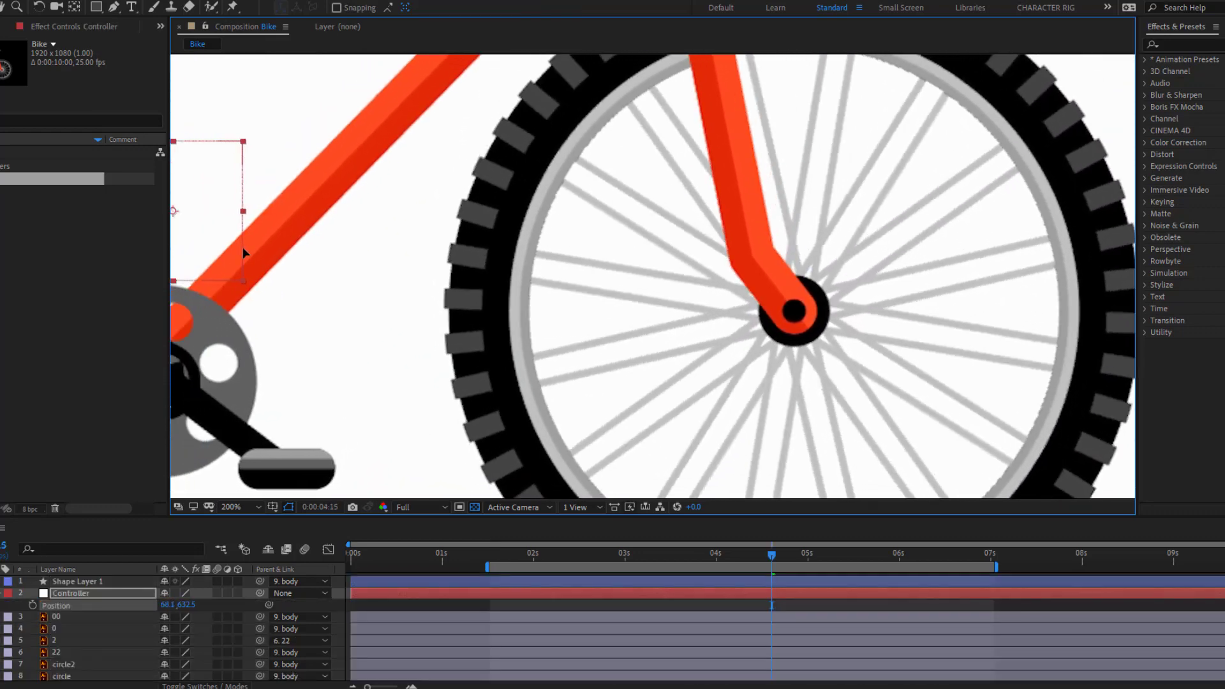
drag(242, 253, 309, 246)
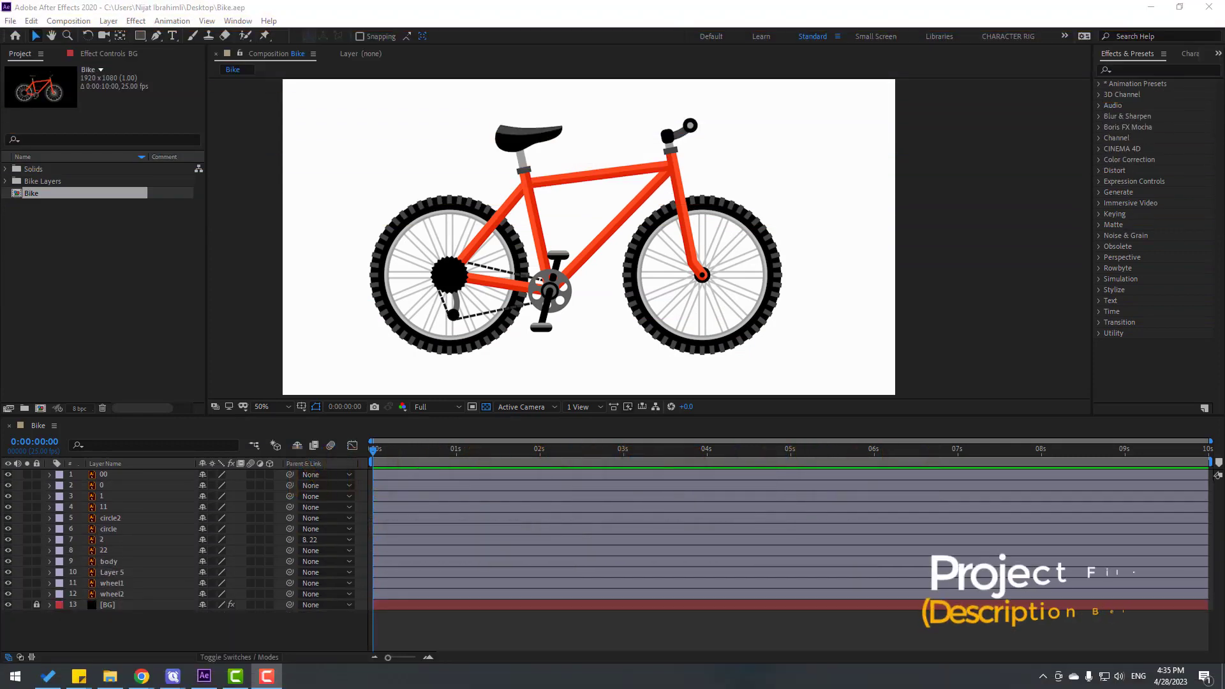
click(128, 578)
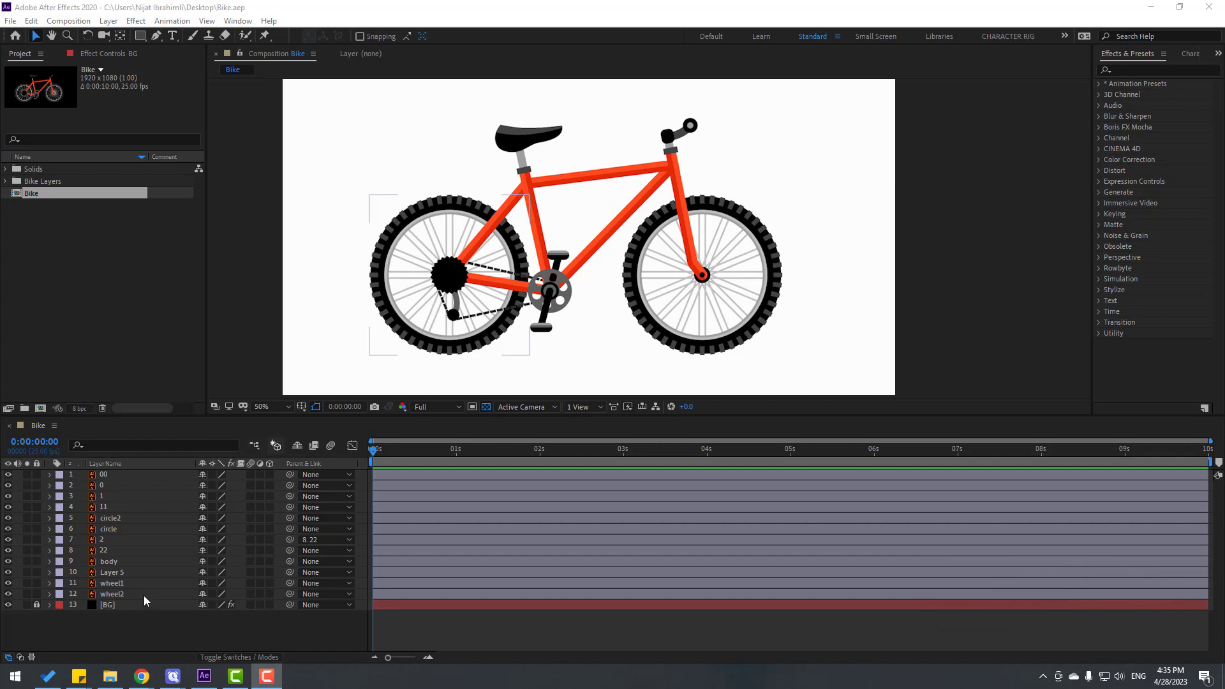
- Add a null object to the Bike composition and center its anchor point within it
right_click(149, 624)
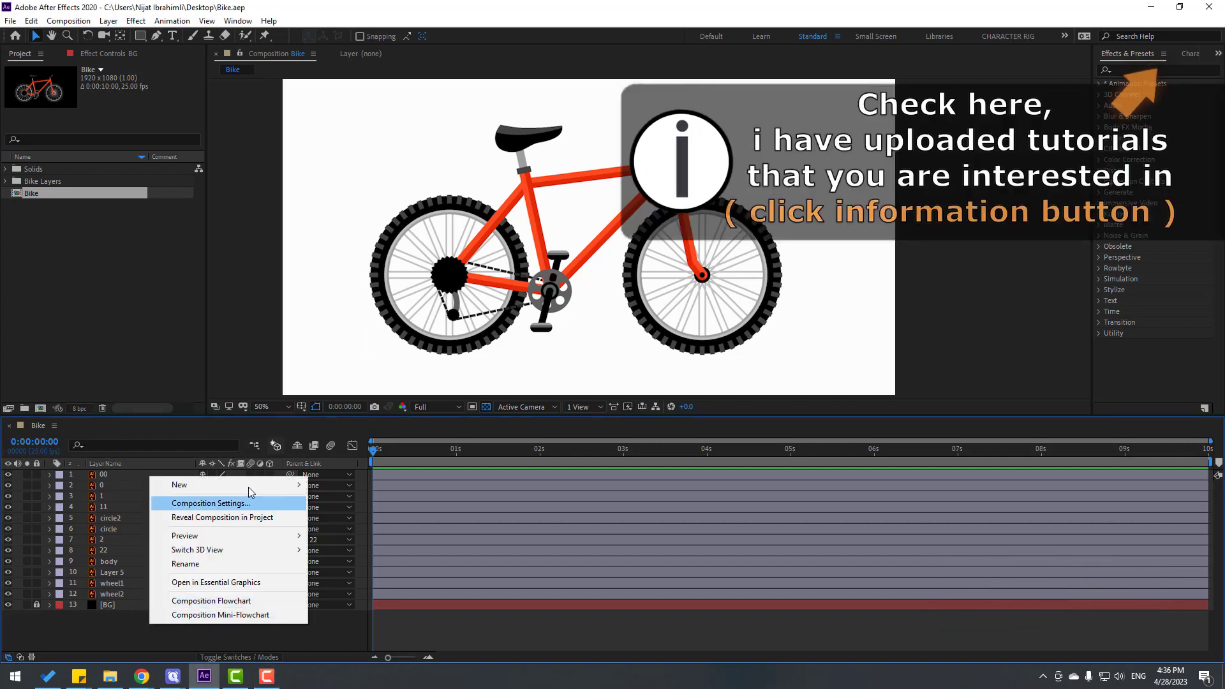
mouse_move(248, 486)
click(363, 559)
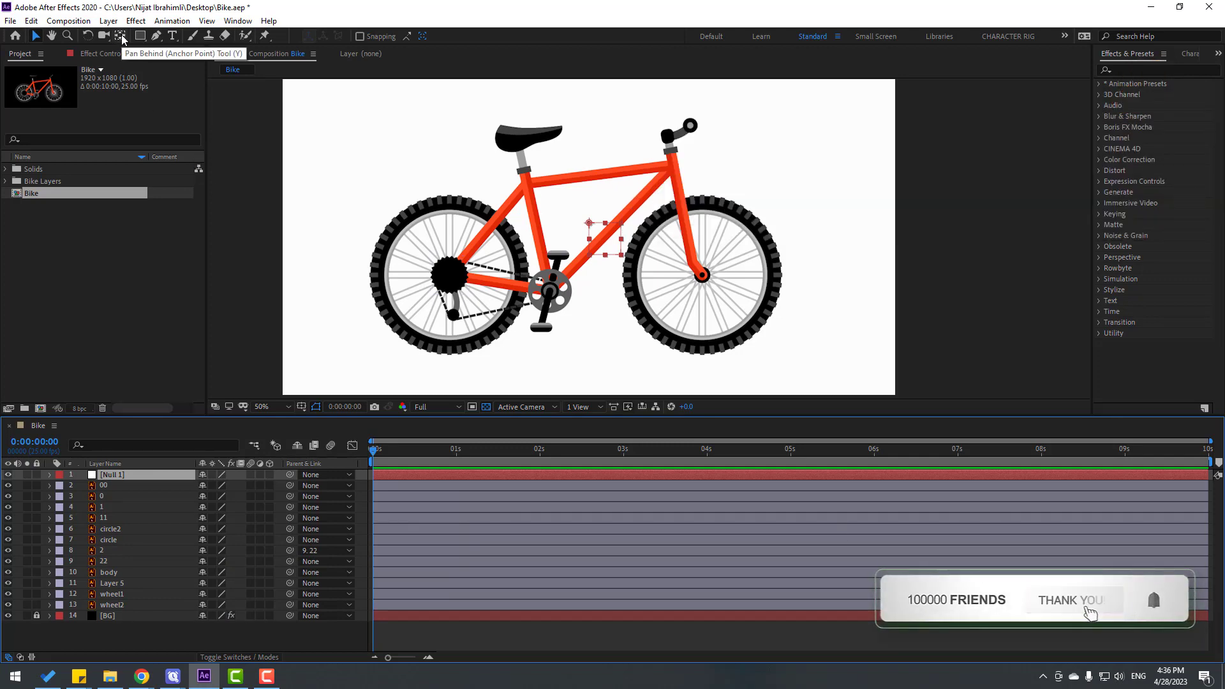
key(ctrl+alt+Home)
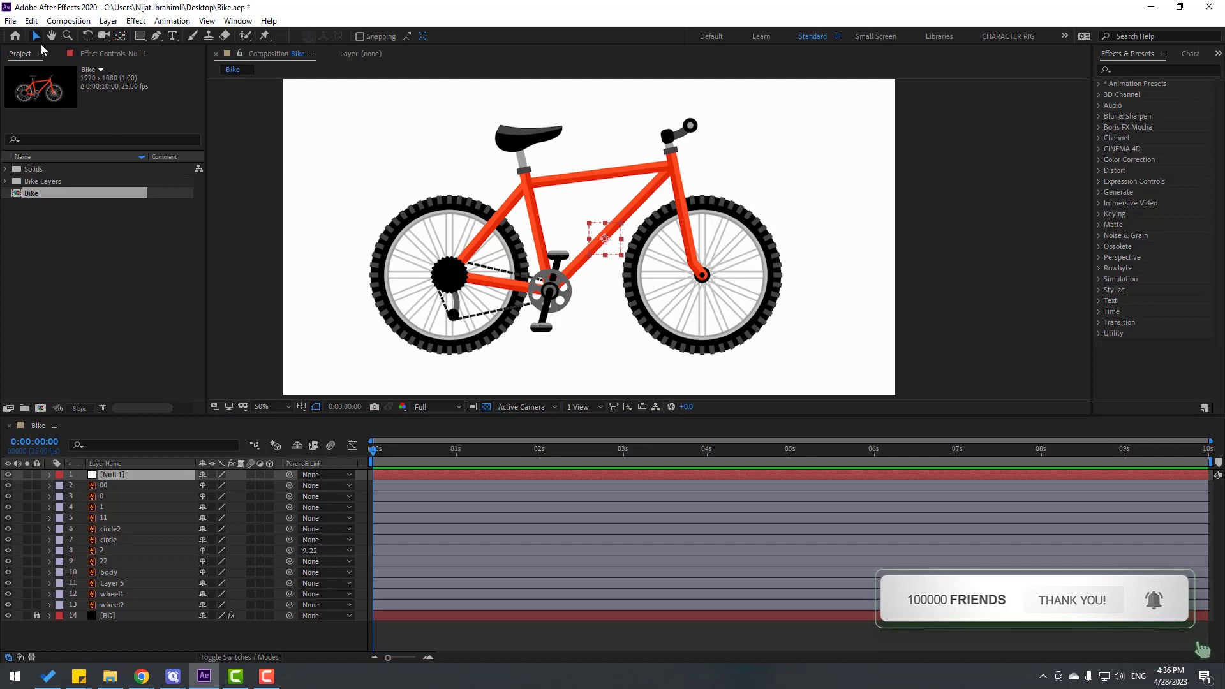
- Move the null just above the bike's pedal crank and rename its layer Controller
drag(624, 232, 579, 247)
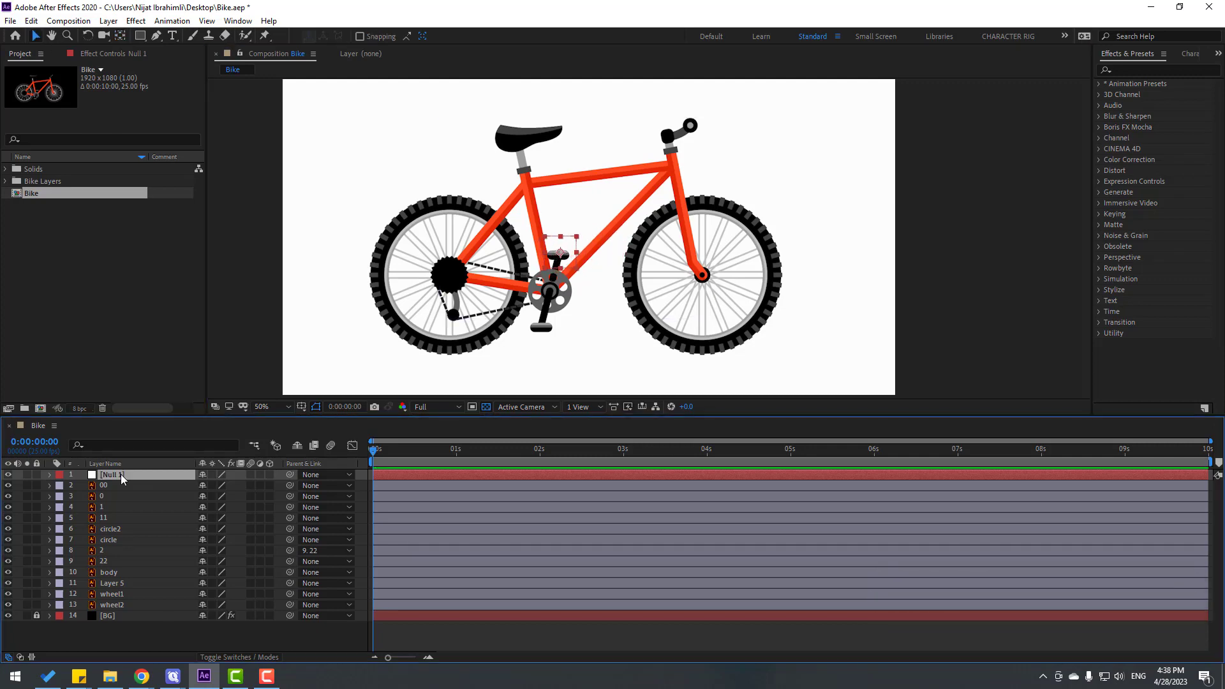
key(Return)
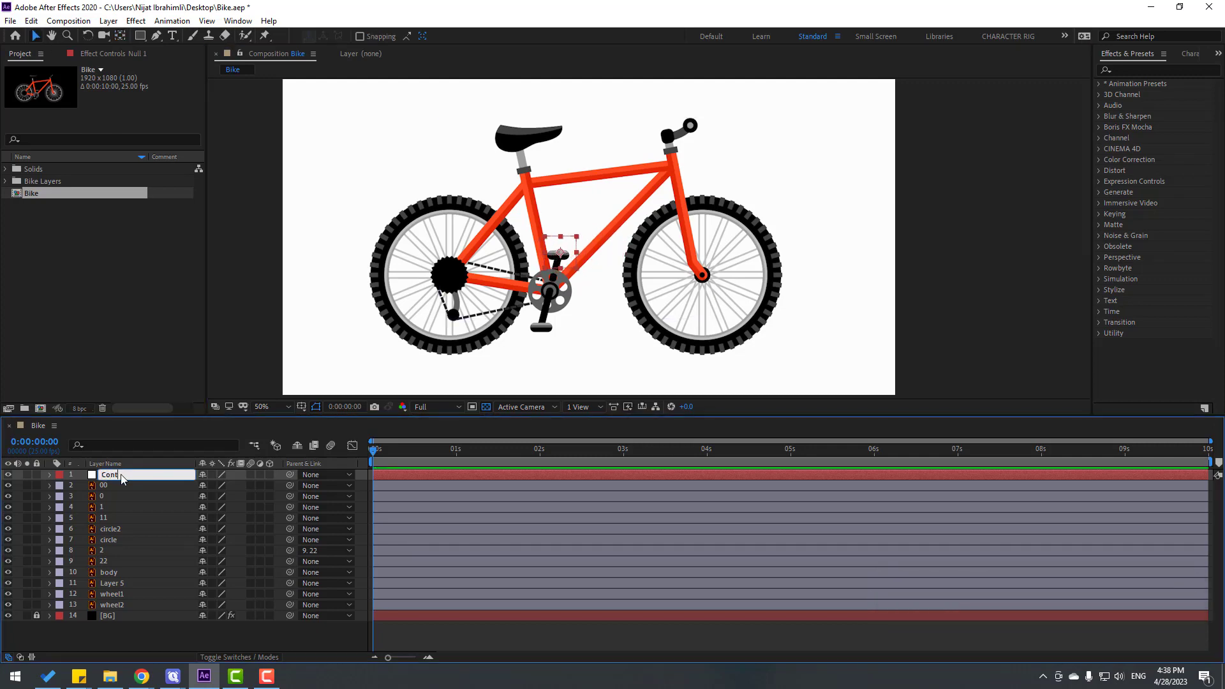
text(Controller)
key(Return)
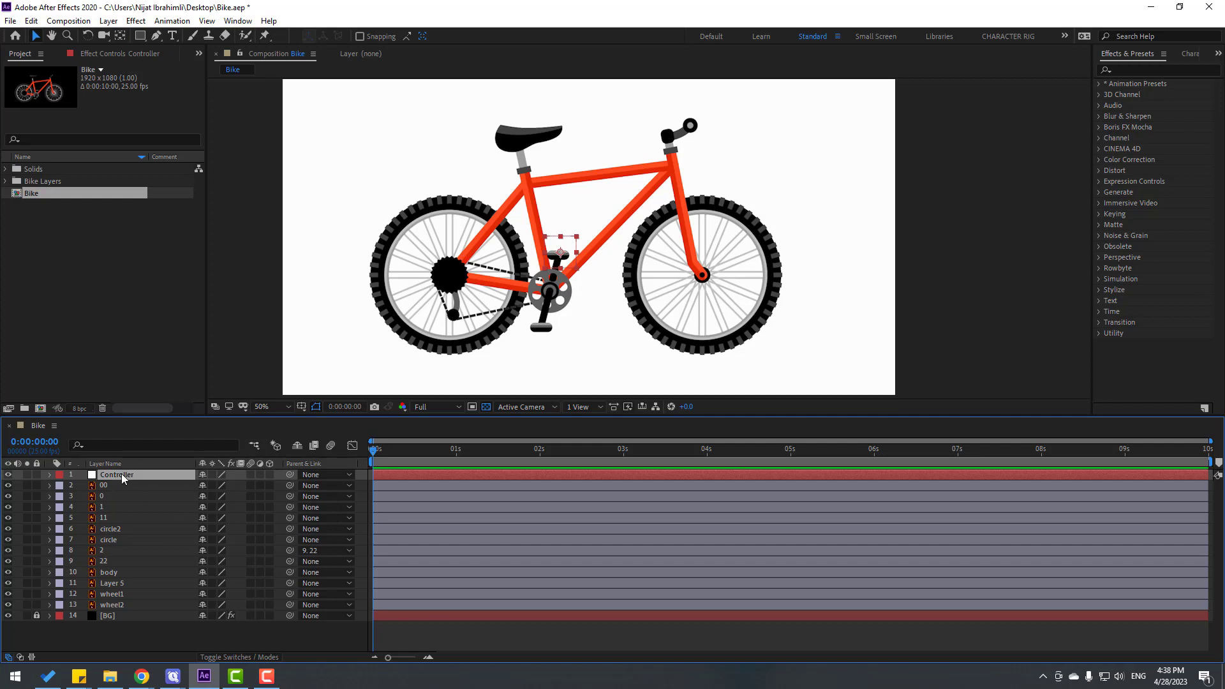
- Add an expression to the wheel1 layer's rotation that links it to the Controller's X position
key(p)
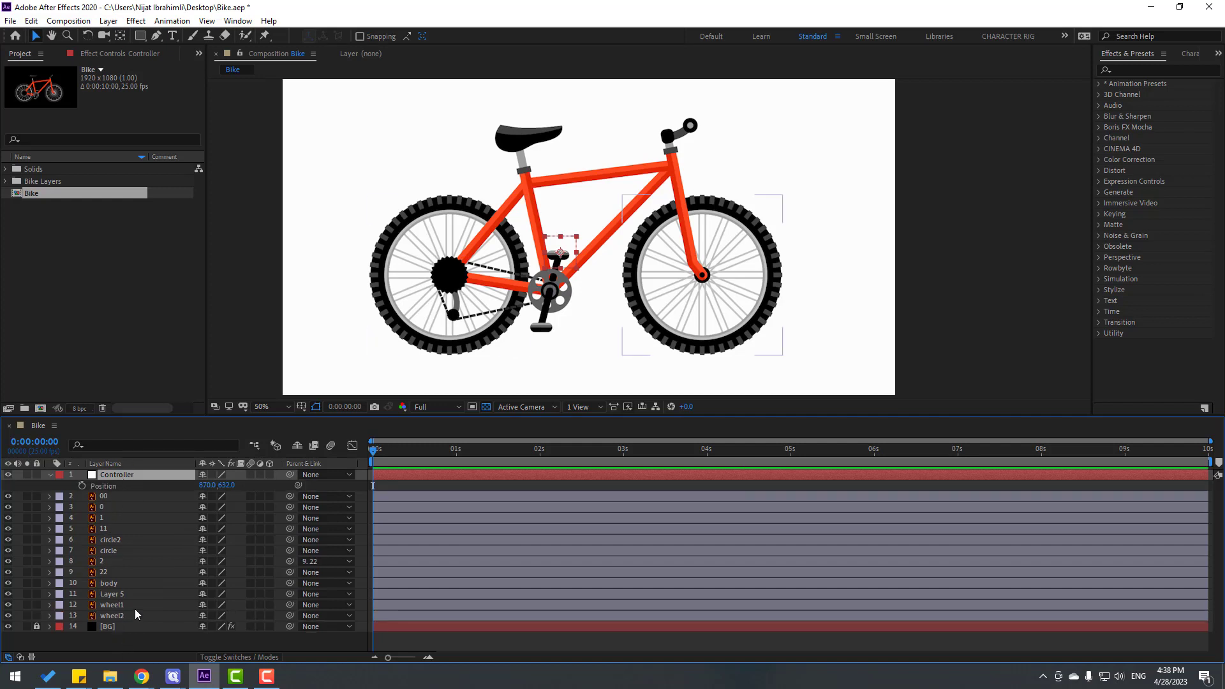
click(118, 606)
ctrl+click(112, 616)
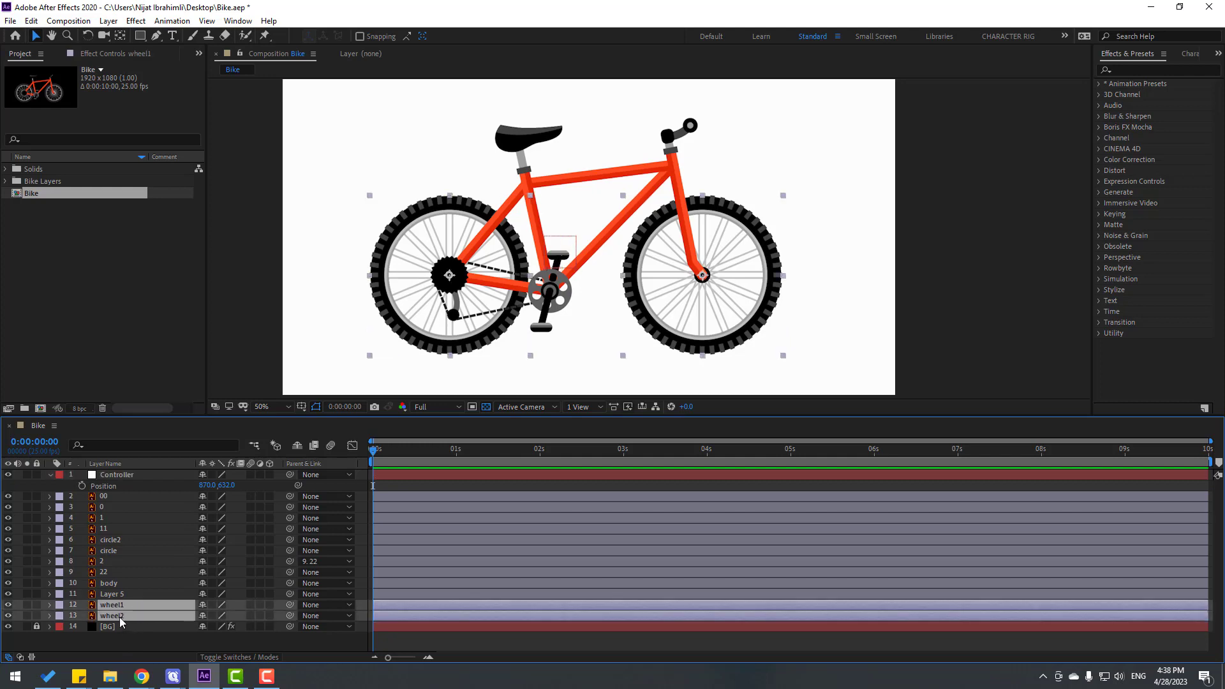
key(r)
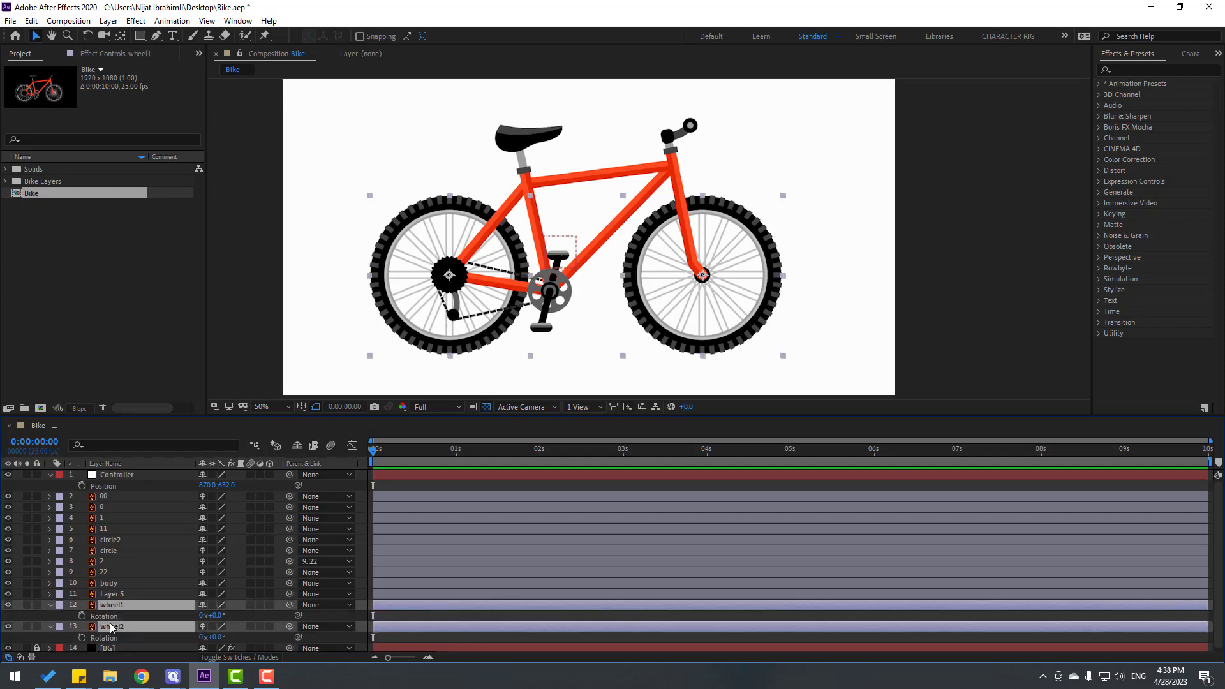
click(56, 618)
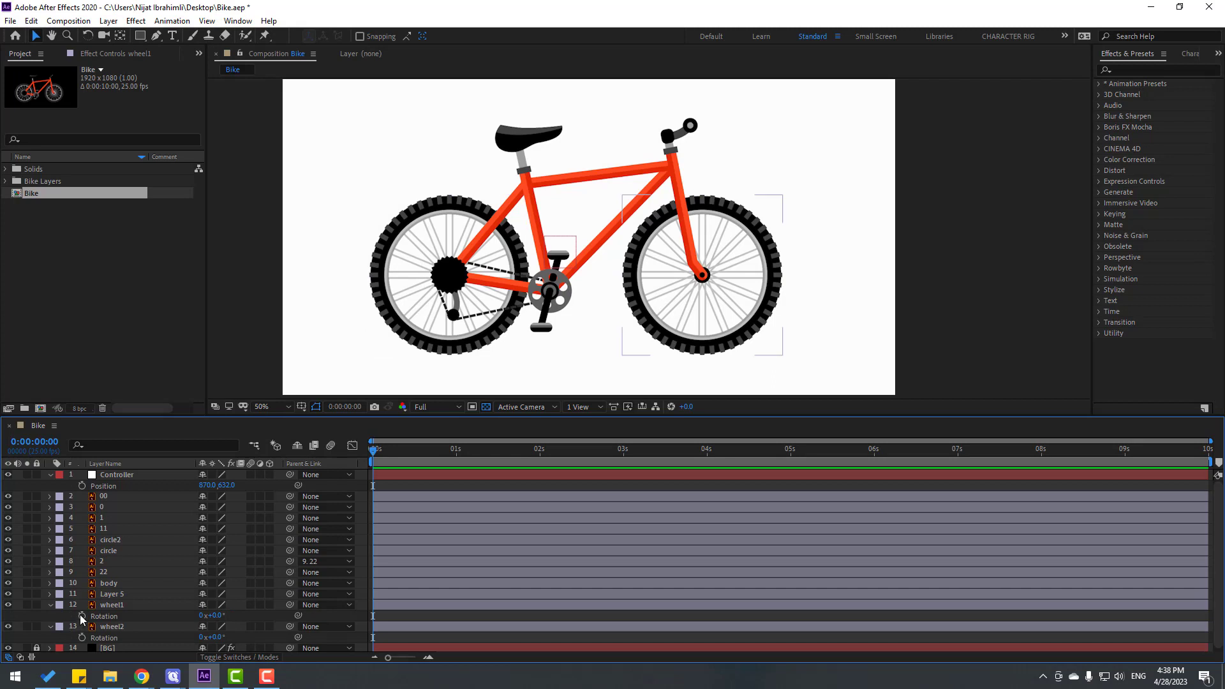
alt+click(81, 617)
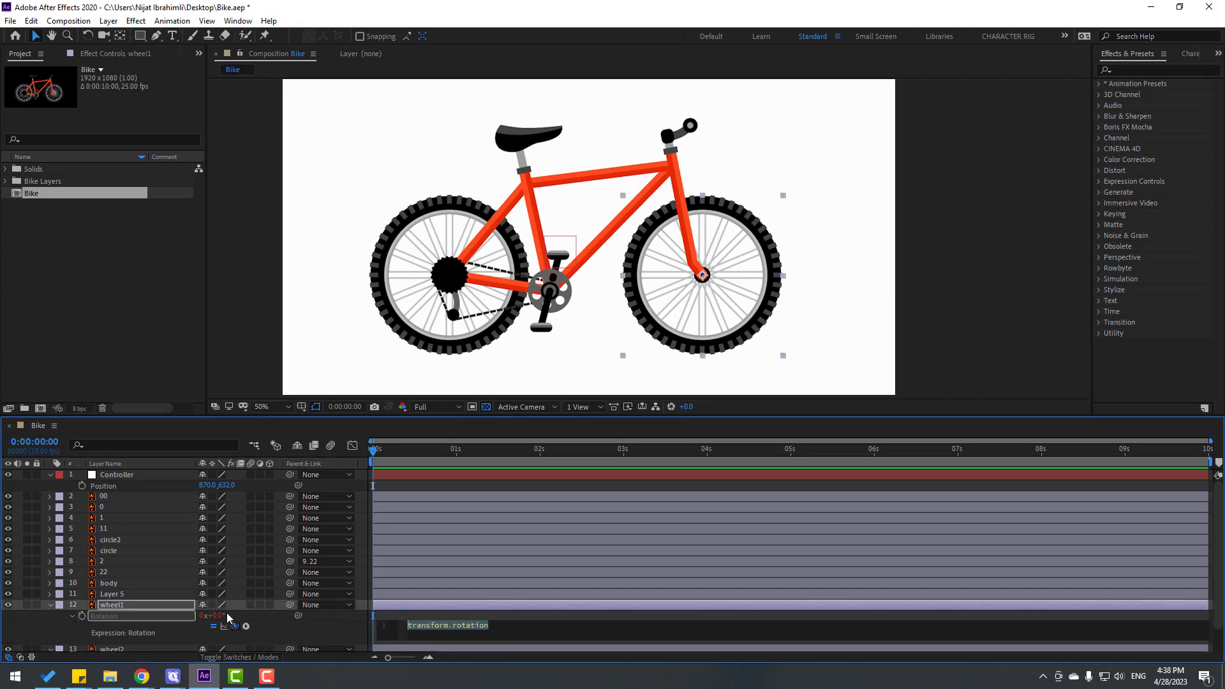
drag(234, 626, 111, 487)
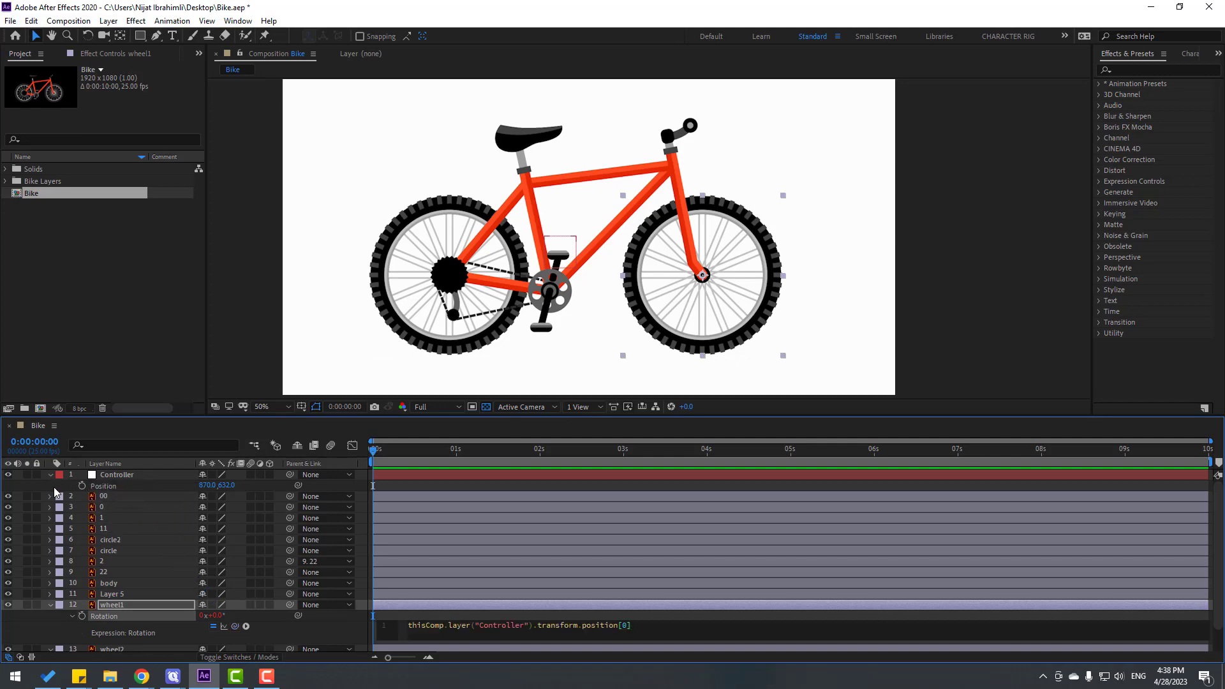
key(KP_Enter)
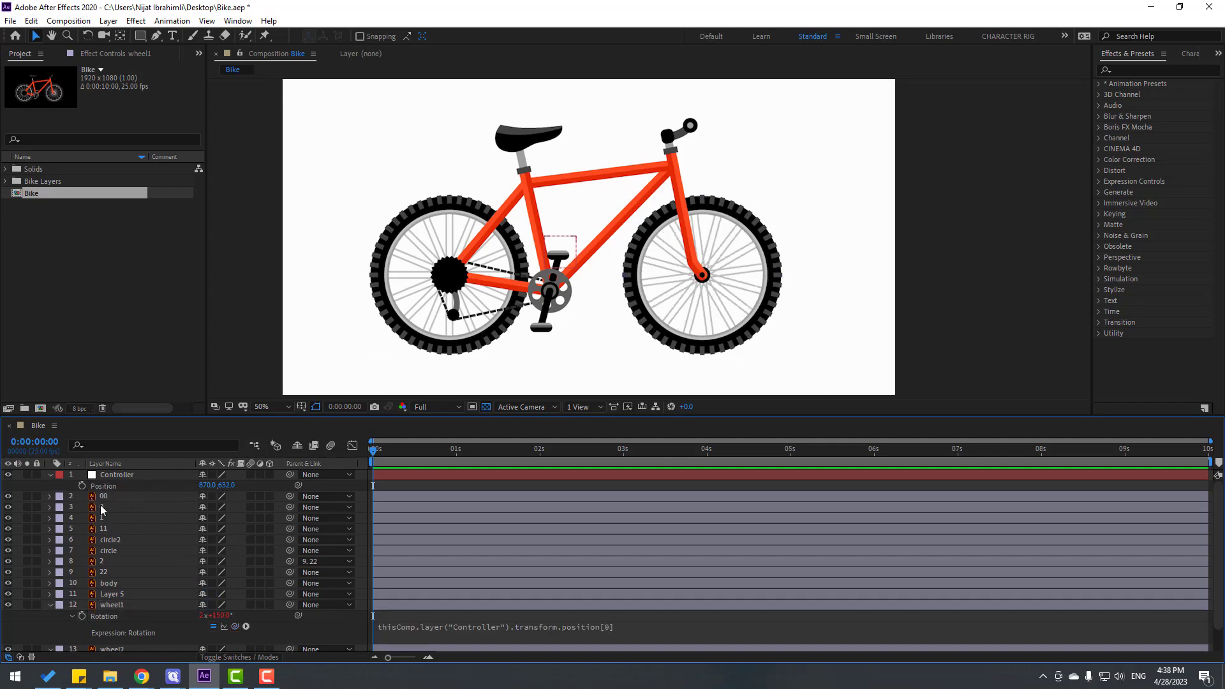
- Test wheel1's rotation by shifting the Controller's X position, and undo the shift
click(130, 478)
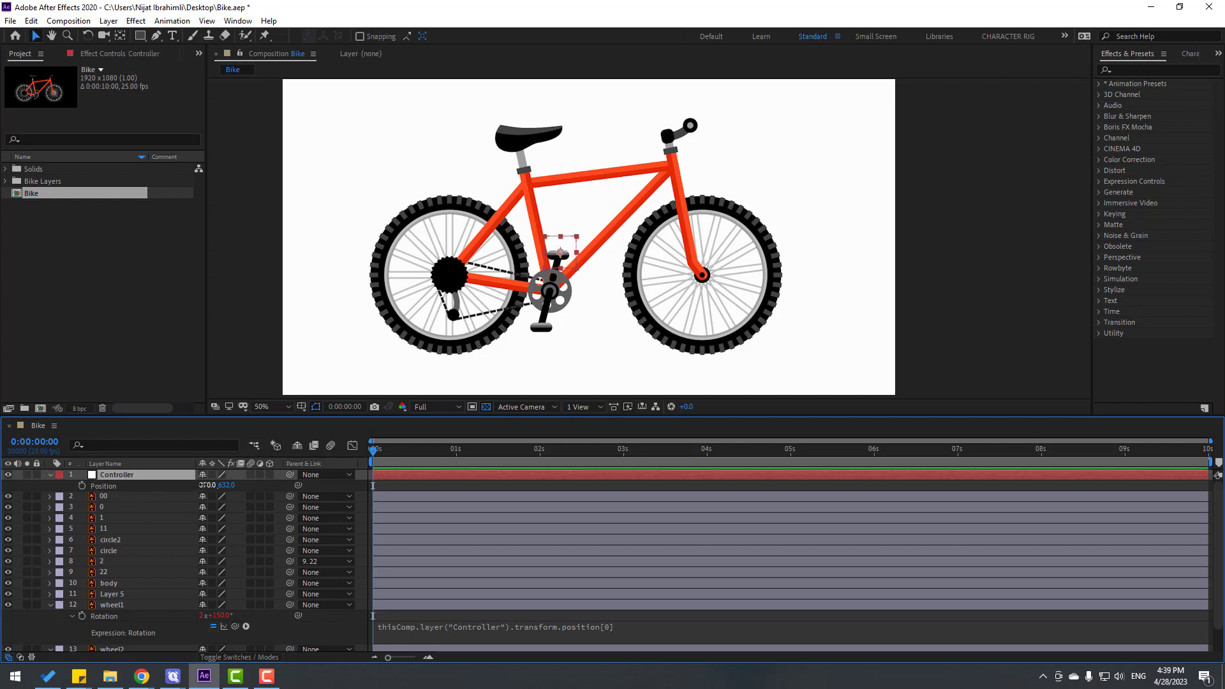
drag(207, 485, 179, 487)
key(ctrl+z)
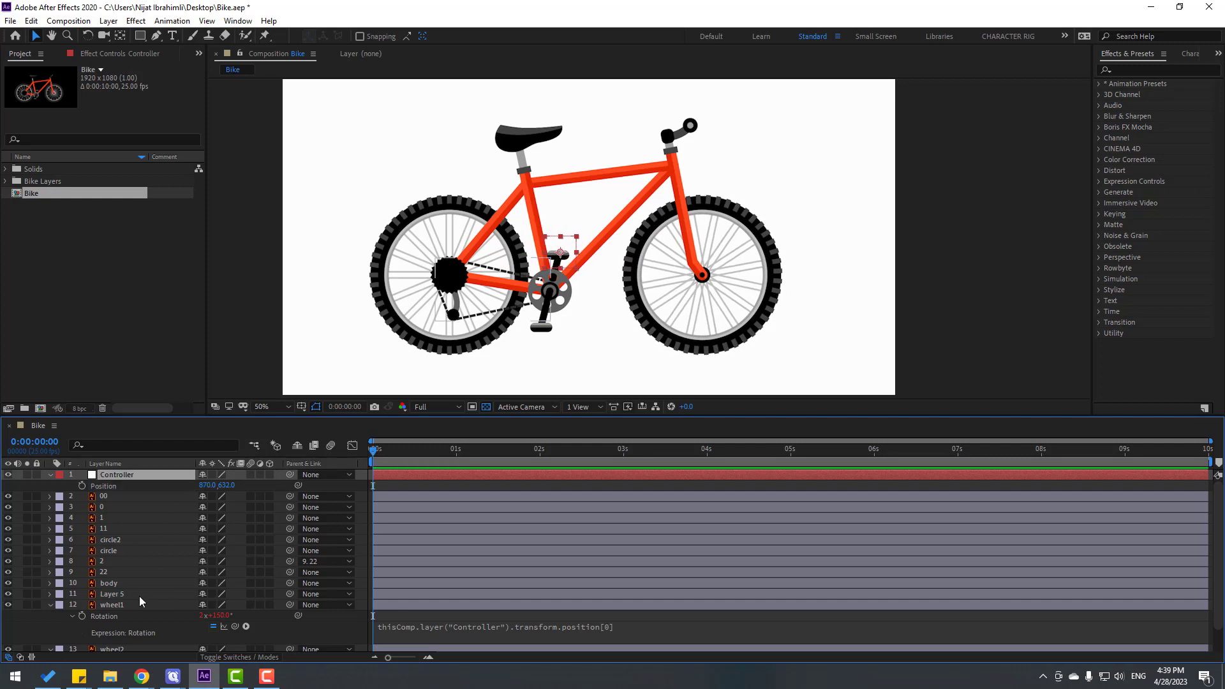
- Add an expression linking the wheel2 layer's rotation to the Controller's X position, and collapse both wheel layers
click(50, 605)
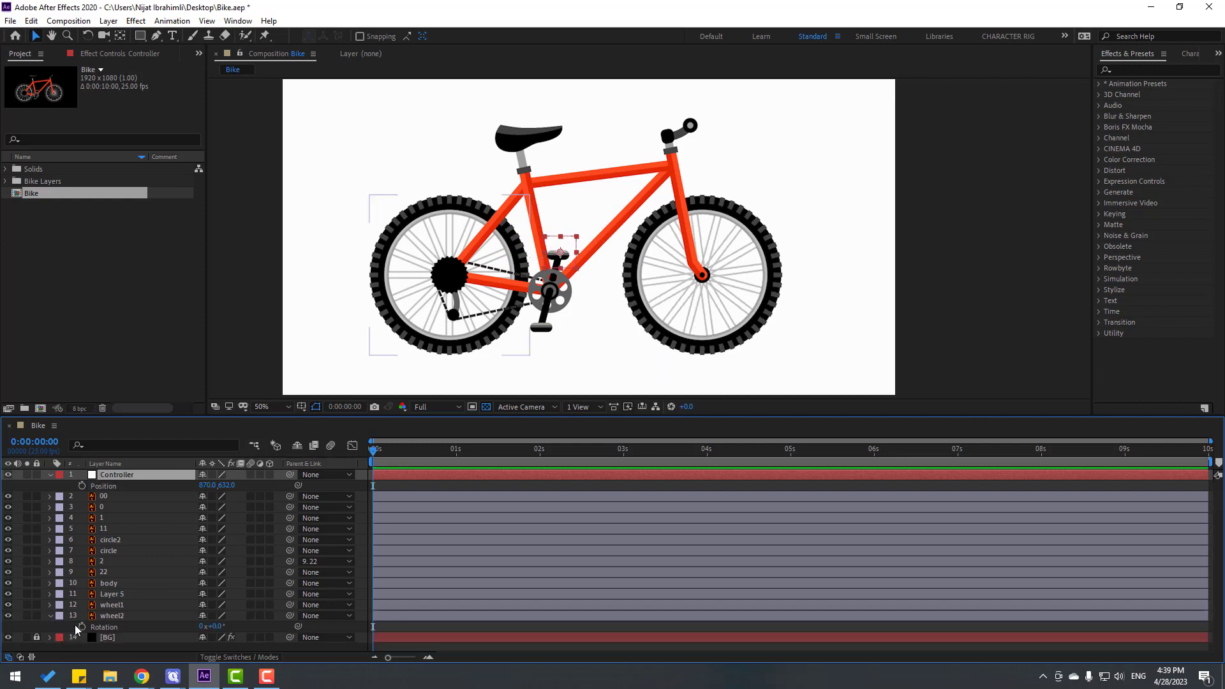
alt+click(82, 627)
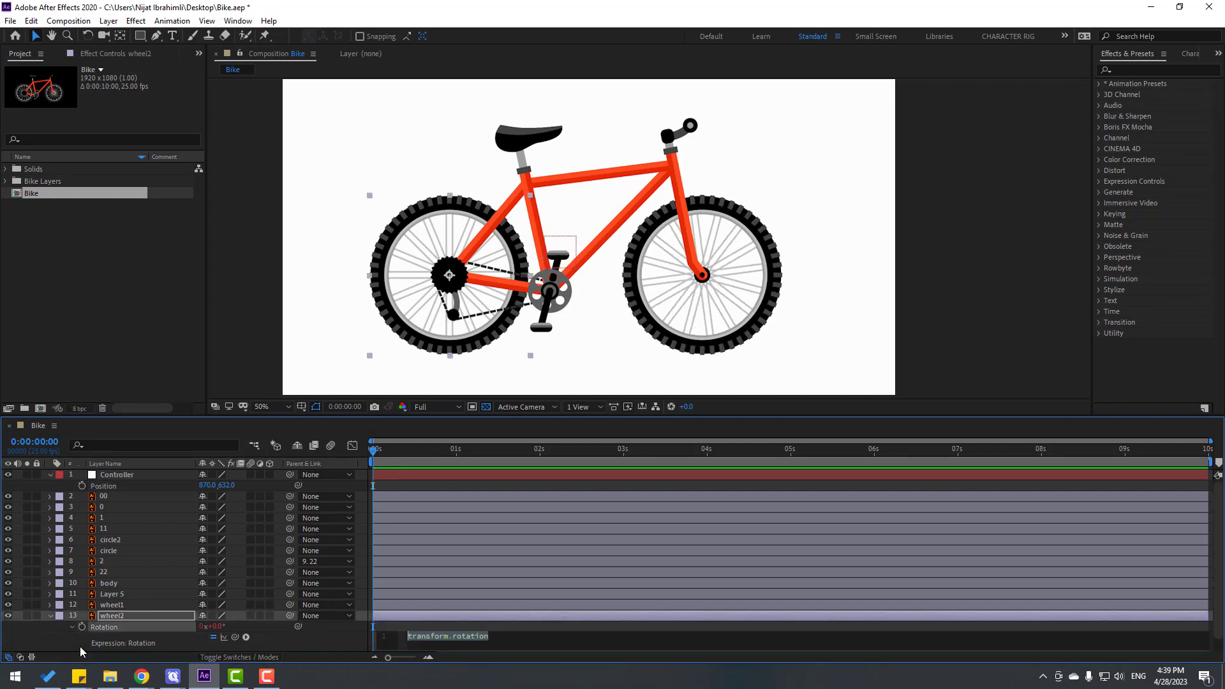
drag(236, 638, 102, 488)
click(51, 634)
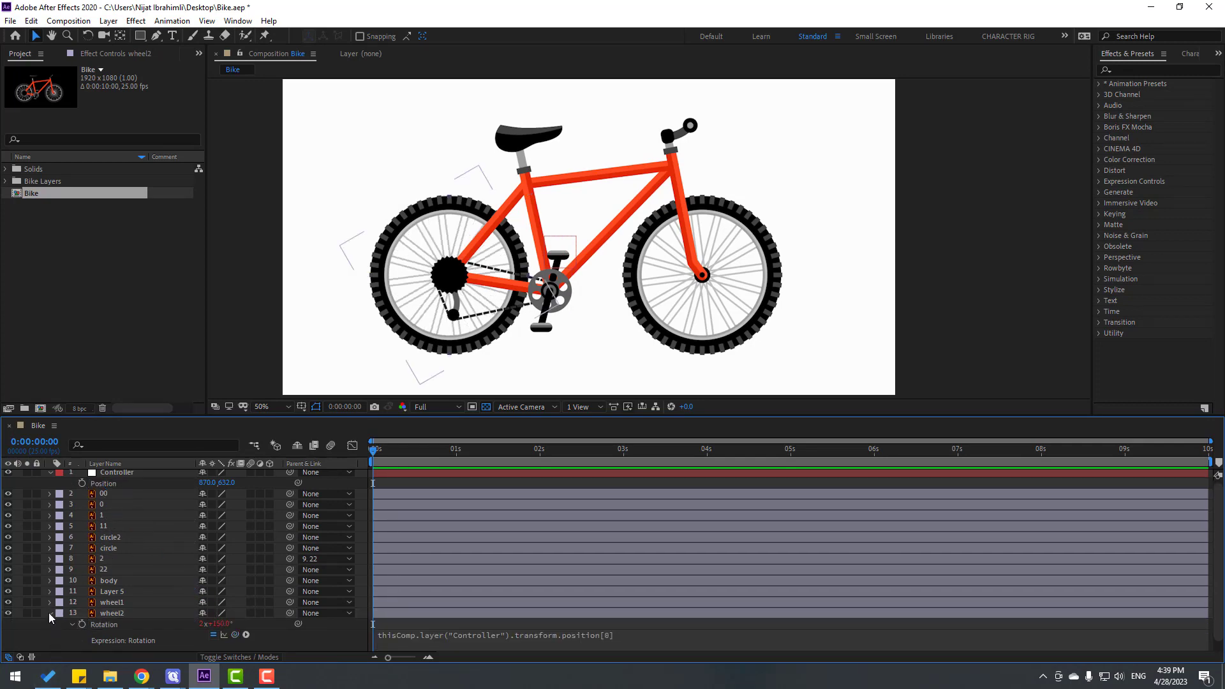
click(50, 615)
- Test both wheels' rotation by varying the Controller's X position and restoring it
click(122, 475)
mouse_move(208, 485)
mouse_down()
mouse_move(321, 490)
mouse_move(207, 495)
mouse_up()
click(83, 650)
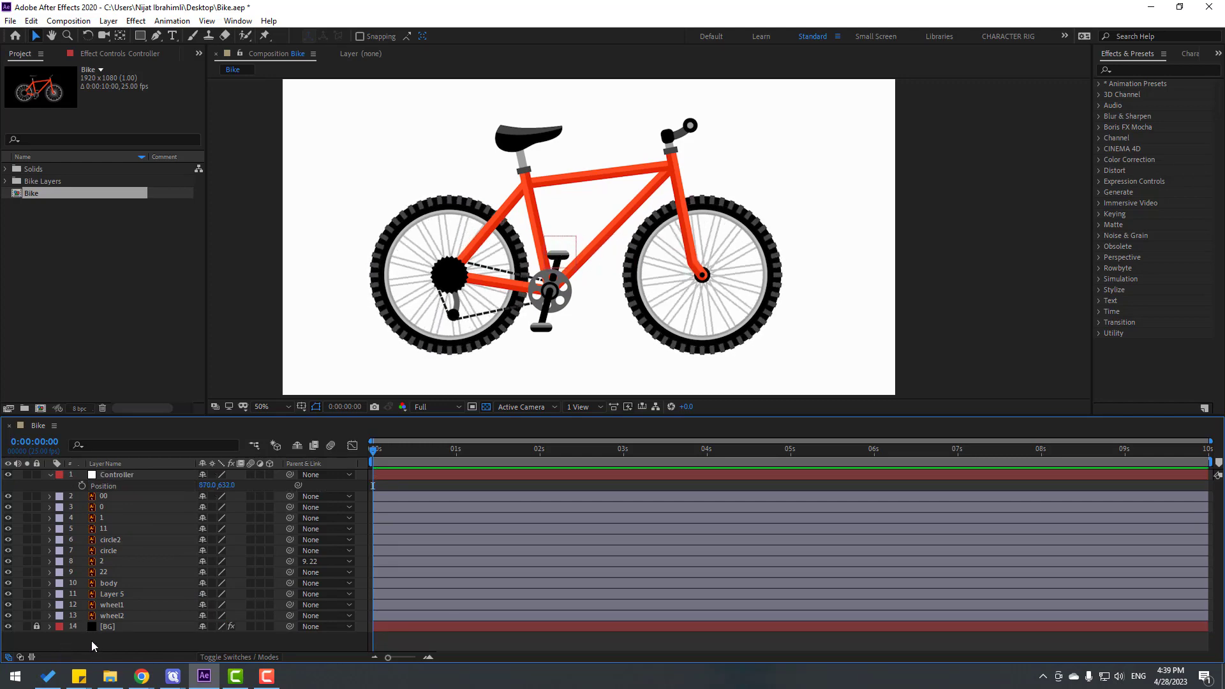
- Parent the body layer to the Controller and test the link with a horizontal move that is undone
click(116, 584)
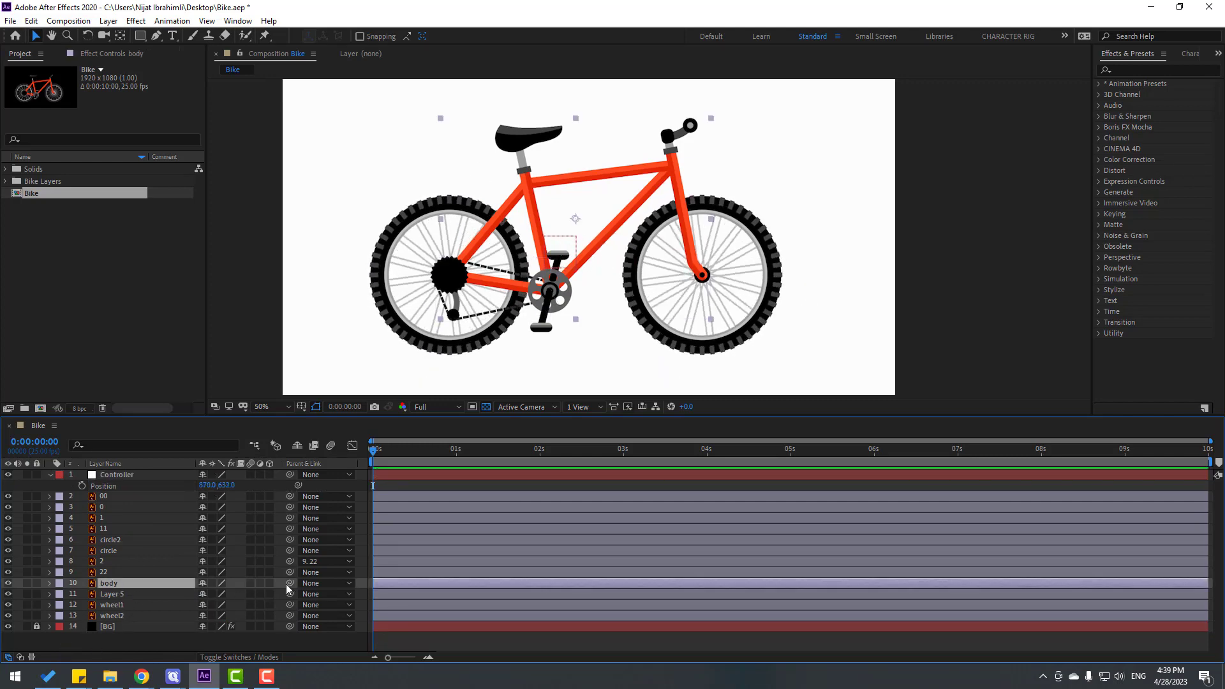
drag(290, 585, 117, 475)
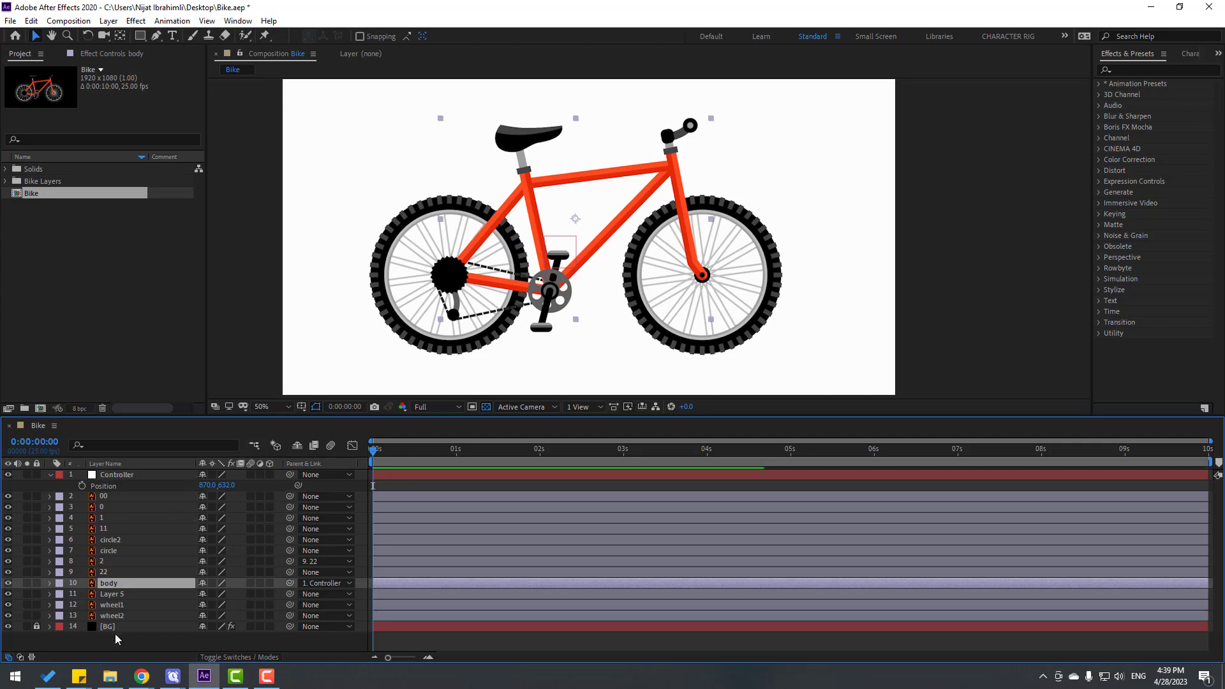
click(115, 633)
drag(208, 489, 182, 488)
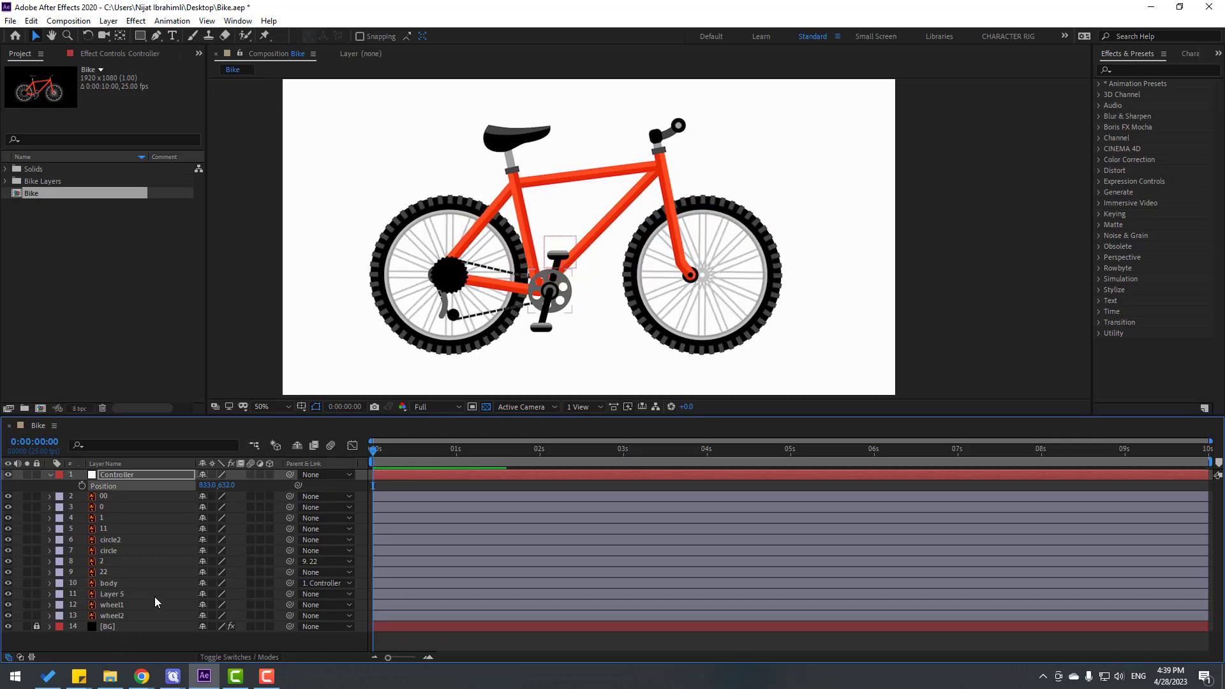
key(ctrl+z)
- Parent the wheel1 and wheel2 layers to the Controller
click(121, 605)
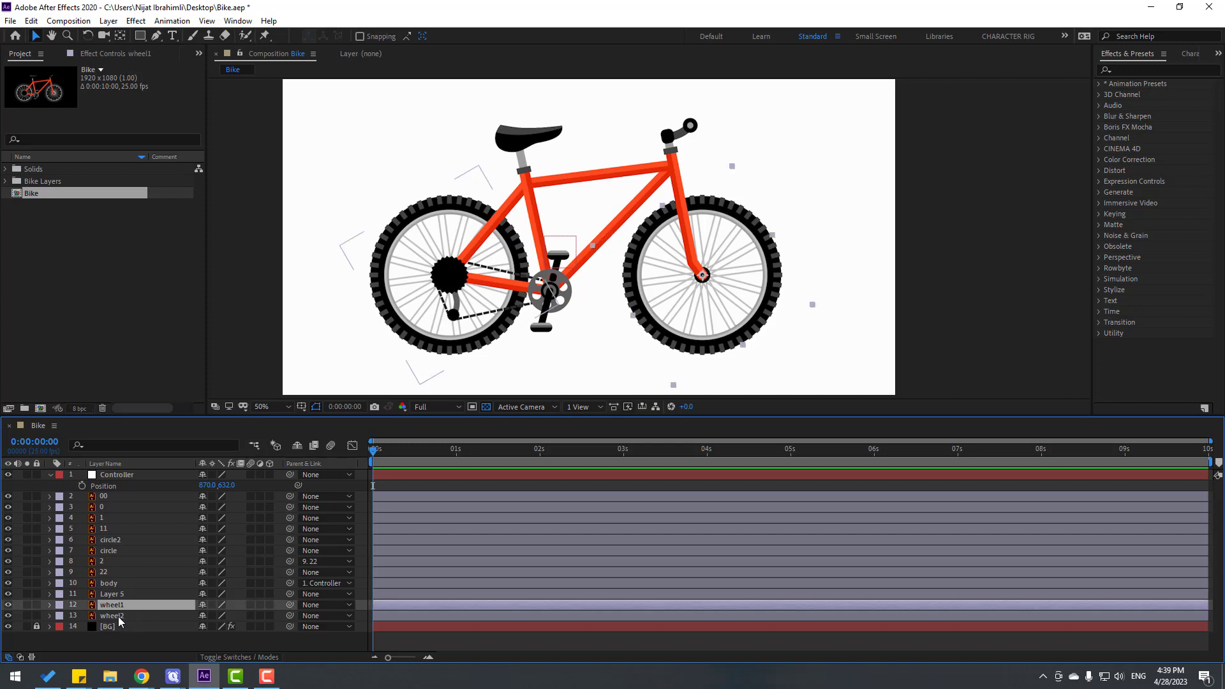
shift+click(119, 617)
drag(289, 605, 118, 475)
- Test the frame and wheels moving together by shifting the Controller horizontally, undoing each shift
drag(211, 486, 357, 496)
key(ctrl+z)
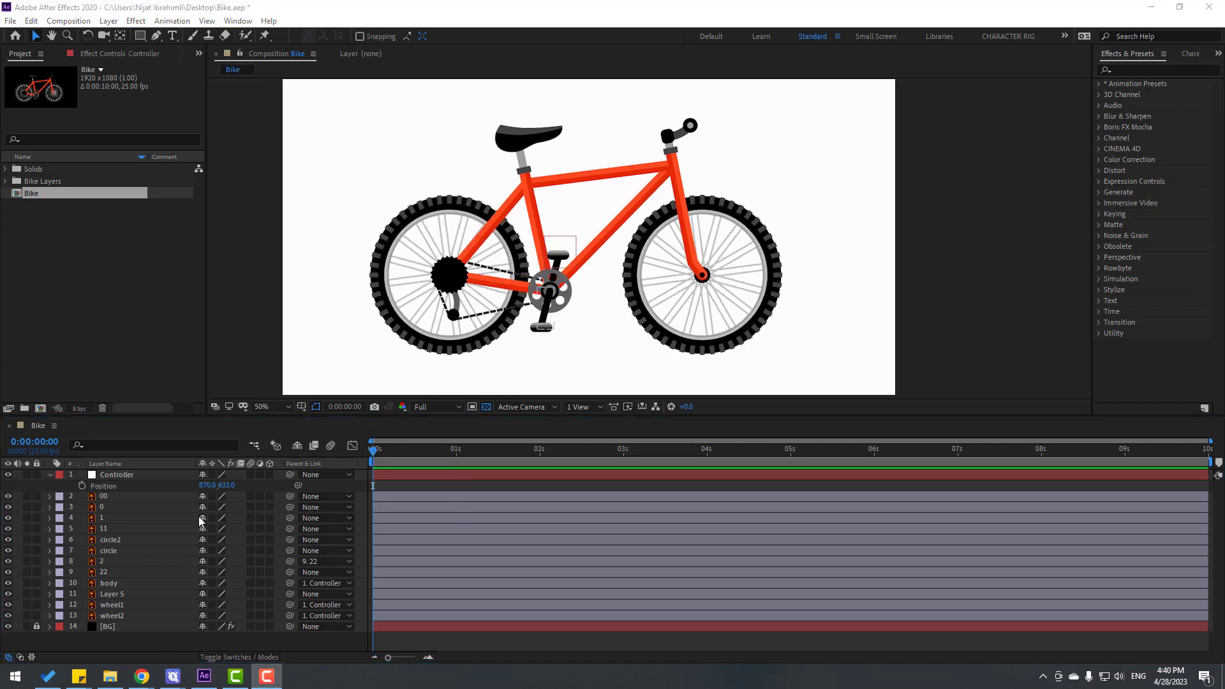
drag(205, 488, 338, 490)
key(ctrl+z)
- Append *0.5 to wheel1's rotation expression to halve its rotation speed
click(162, 606)
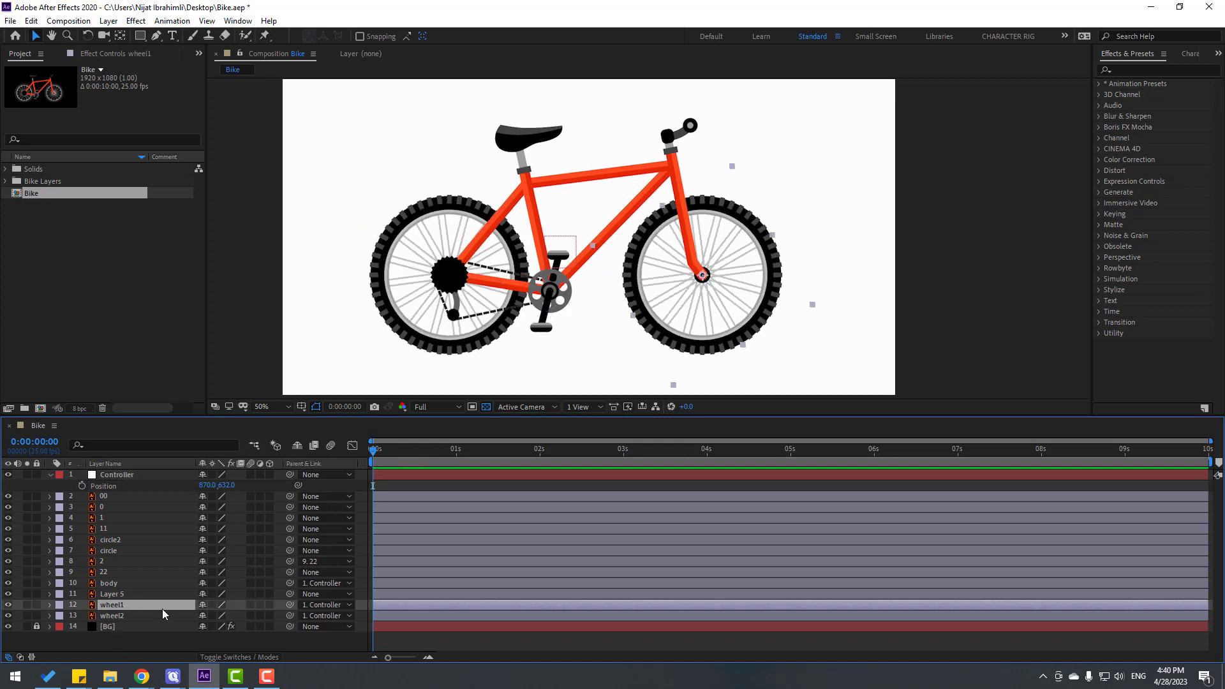
key(r)
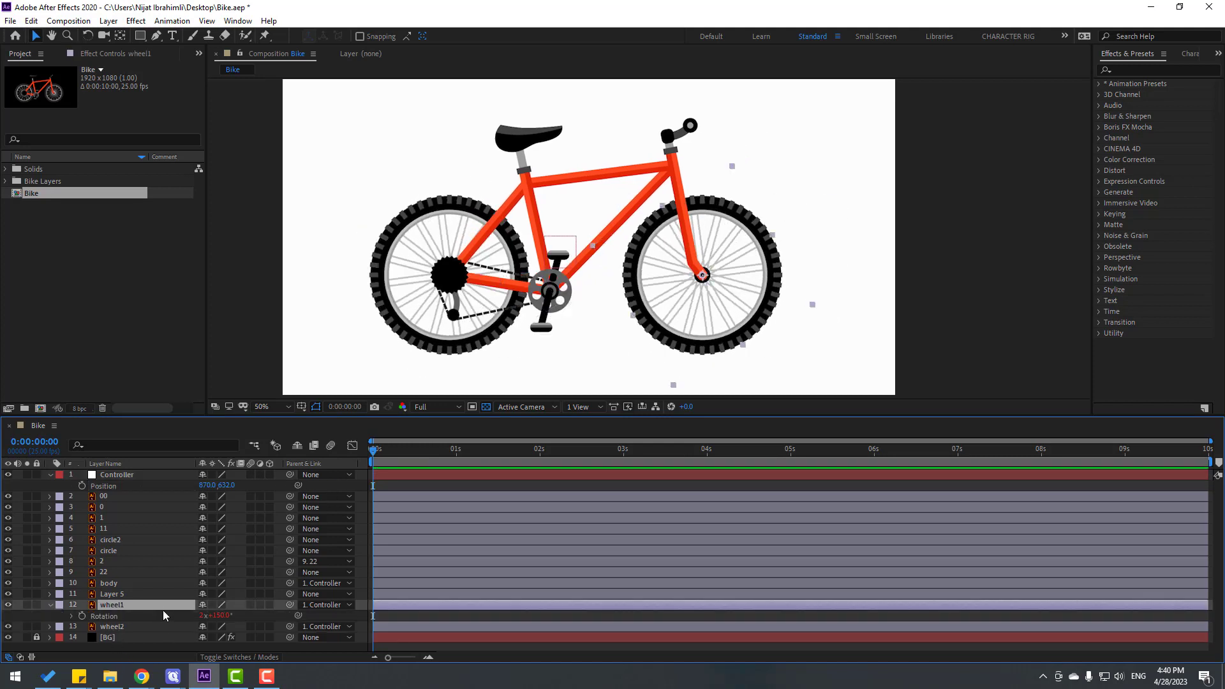
click(71, 616)
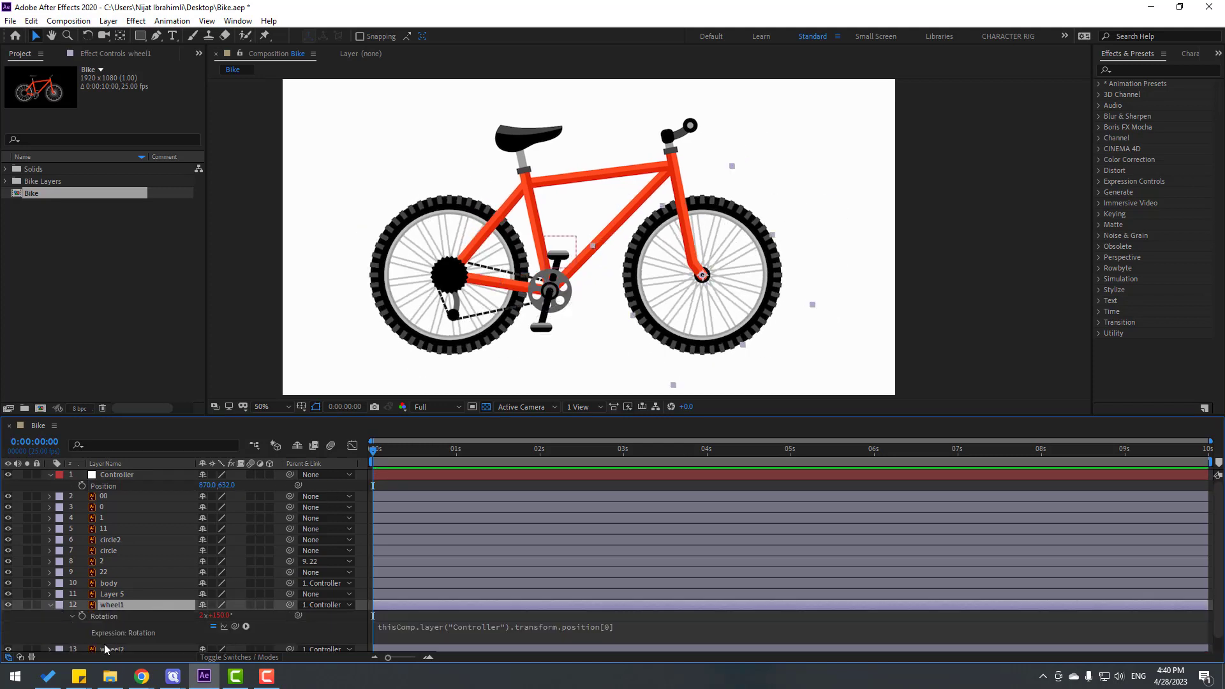
click(624, 632)
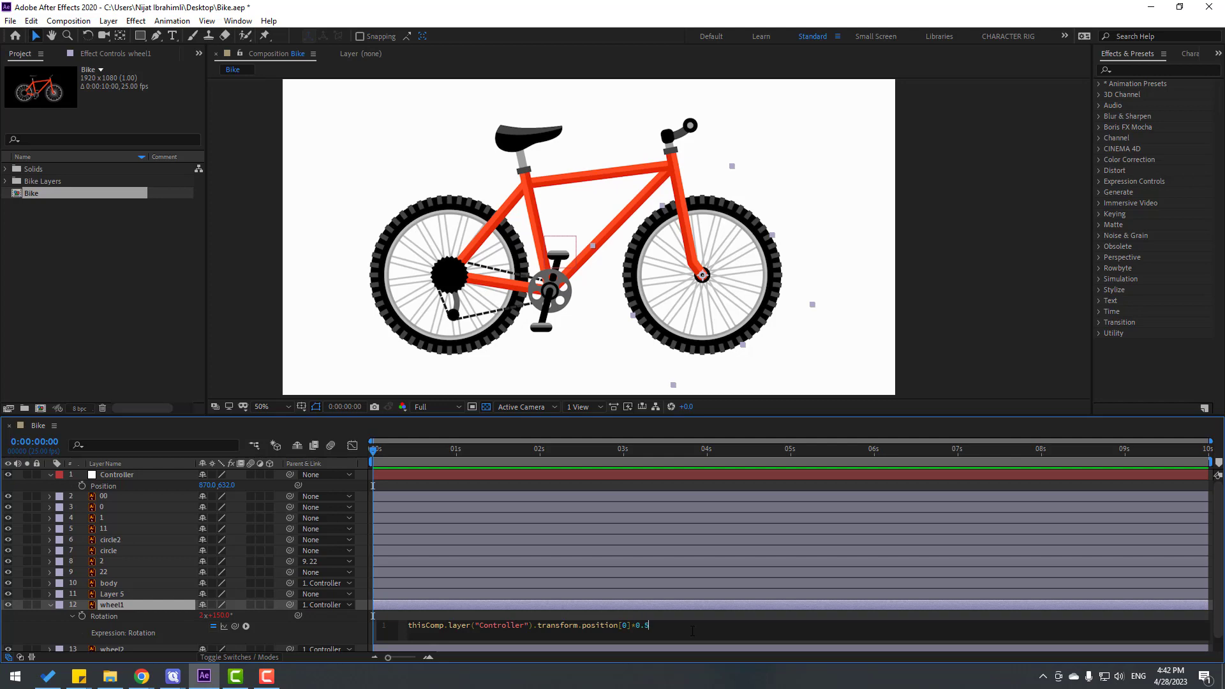
click(573, 526)
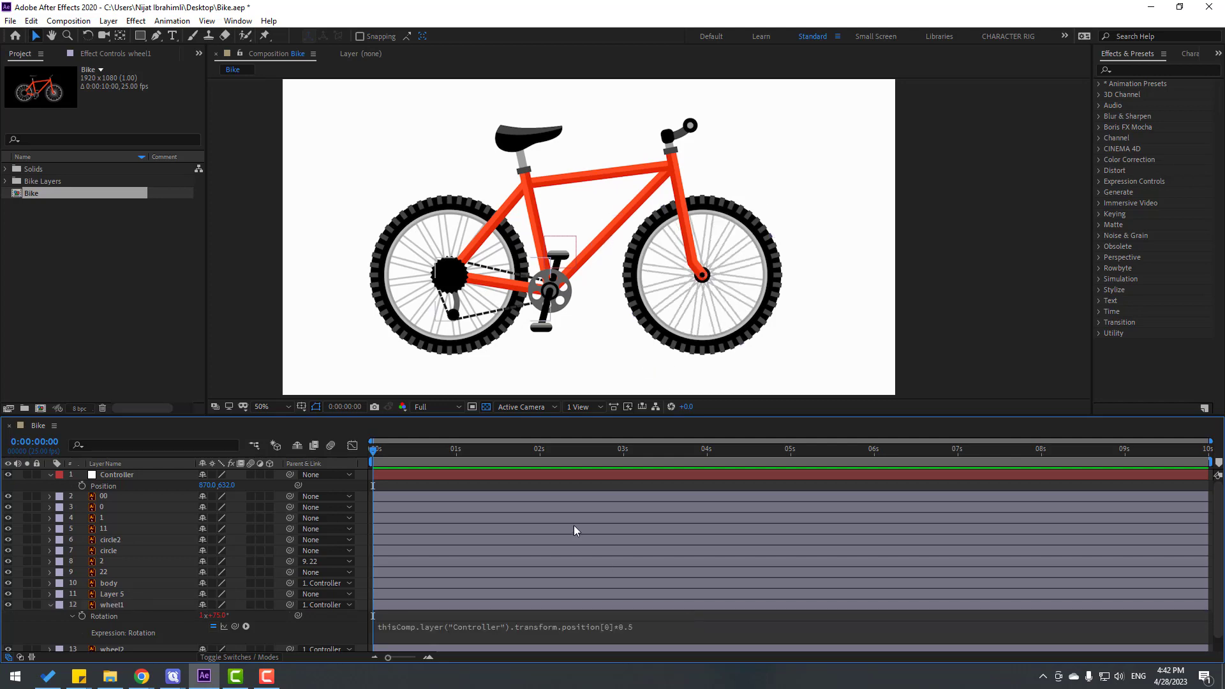
- Set the Controller's X position to about -310 and add a position keyframe at 0 seconds
click(110, 477)
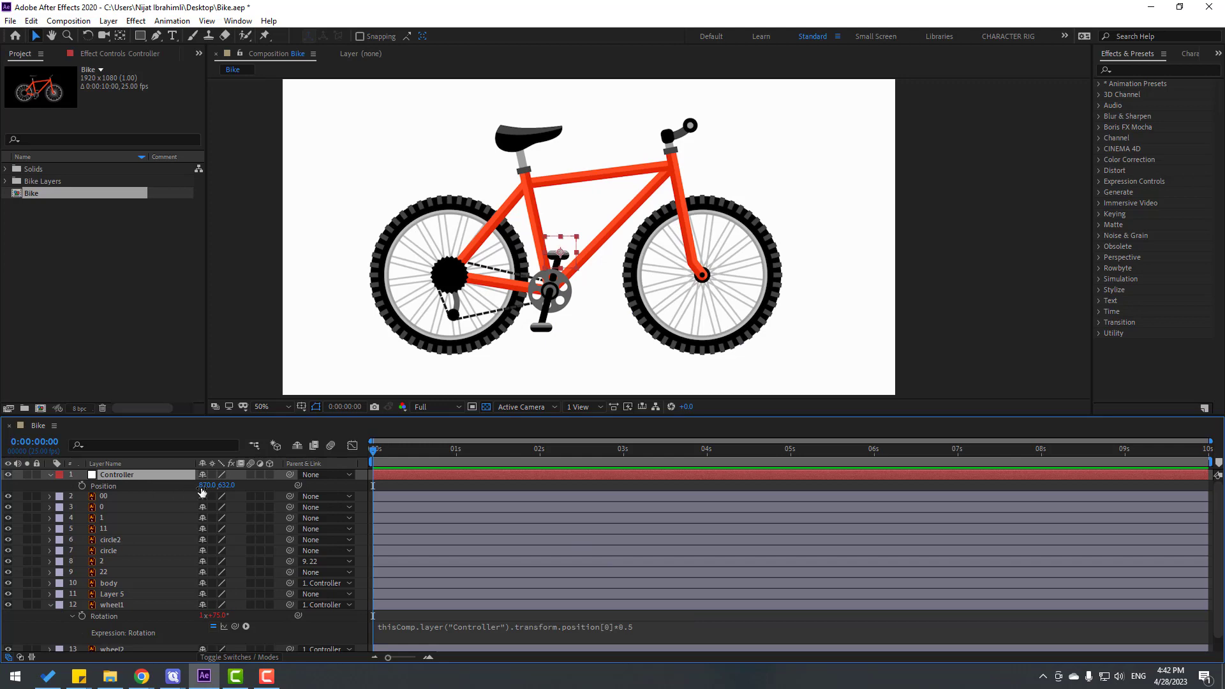
drag(204, 486, 9, 519)
click(82, 486)
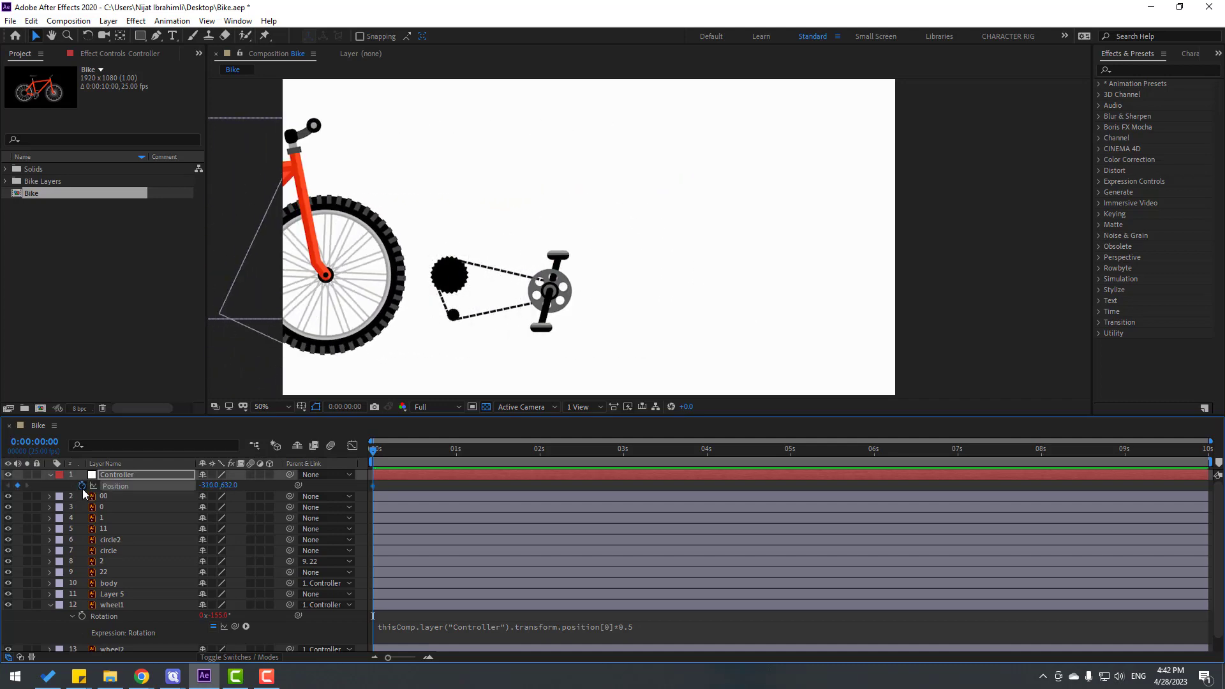
- End the work area at 7 seconds, keyframe the Controller's X position there at about 1167, and preview the motion
click(865, 465)
key(n)
drag(204, 489, 1088, 480)
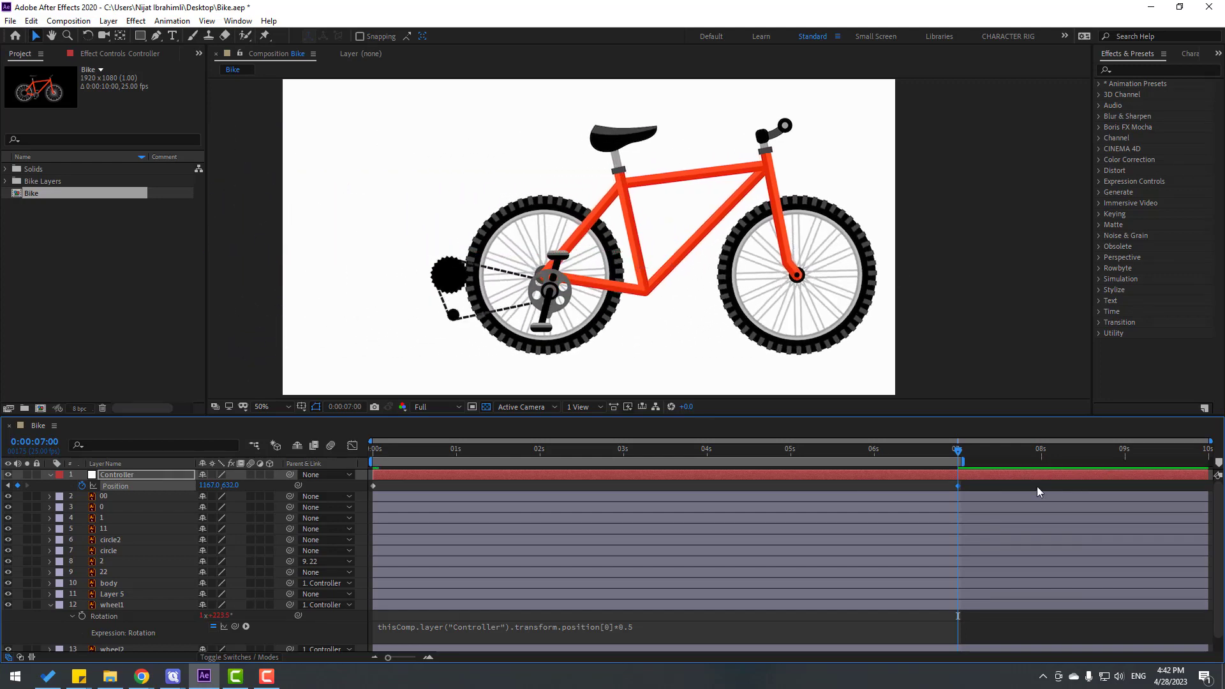
key(space)
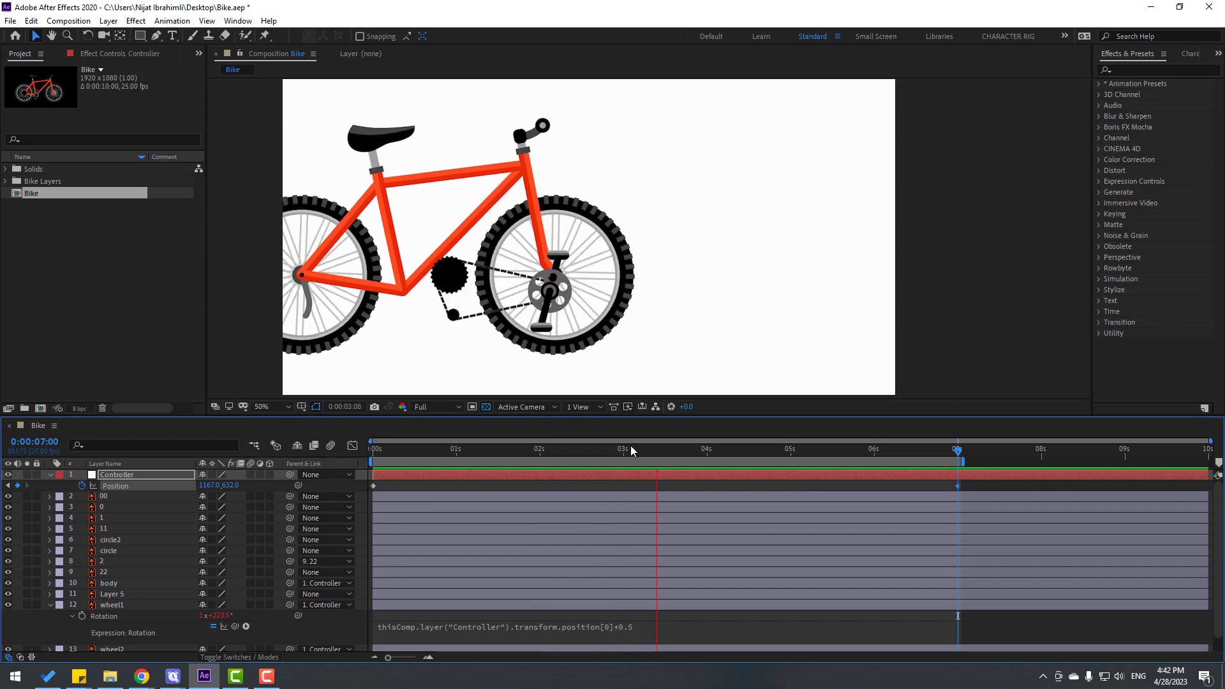
- Append *0.5 to wheel2's rotation expression, preview the wheel motion, and collapse the wheel properties
key(space)
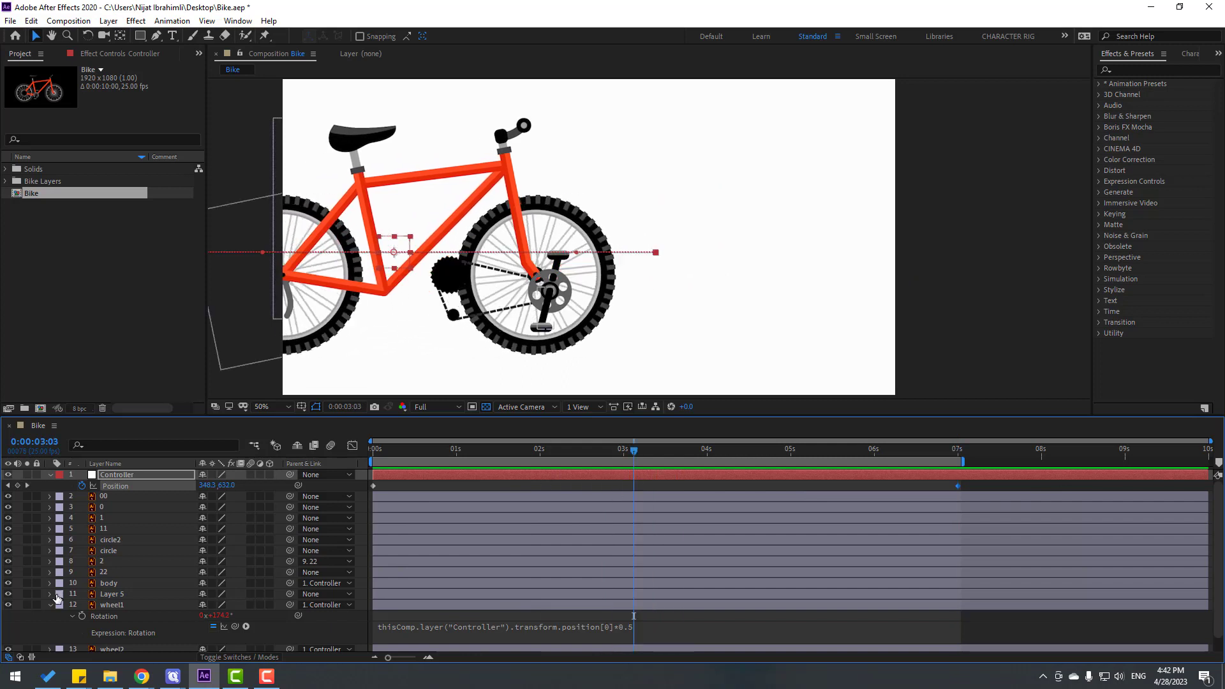
click(49, 605)
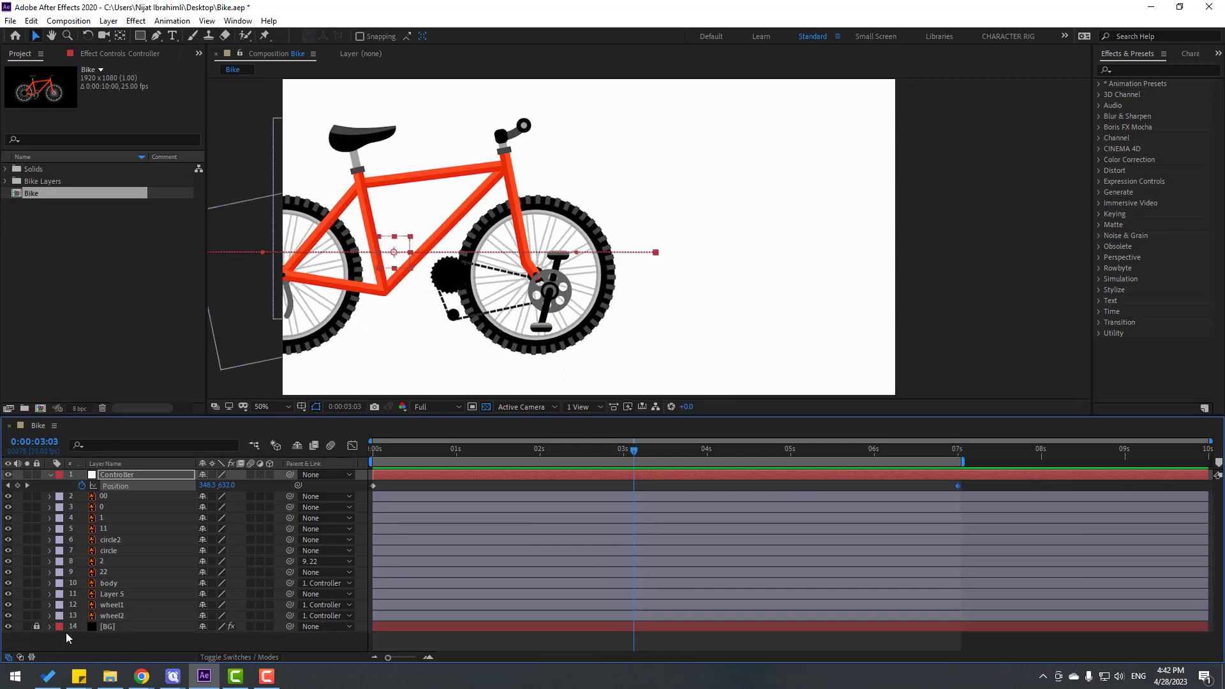
click(116, 617)
key(r)
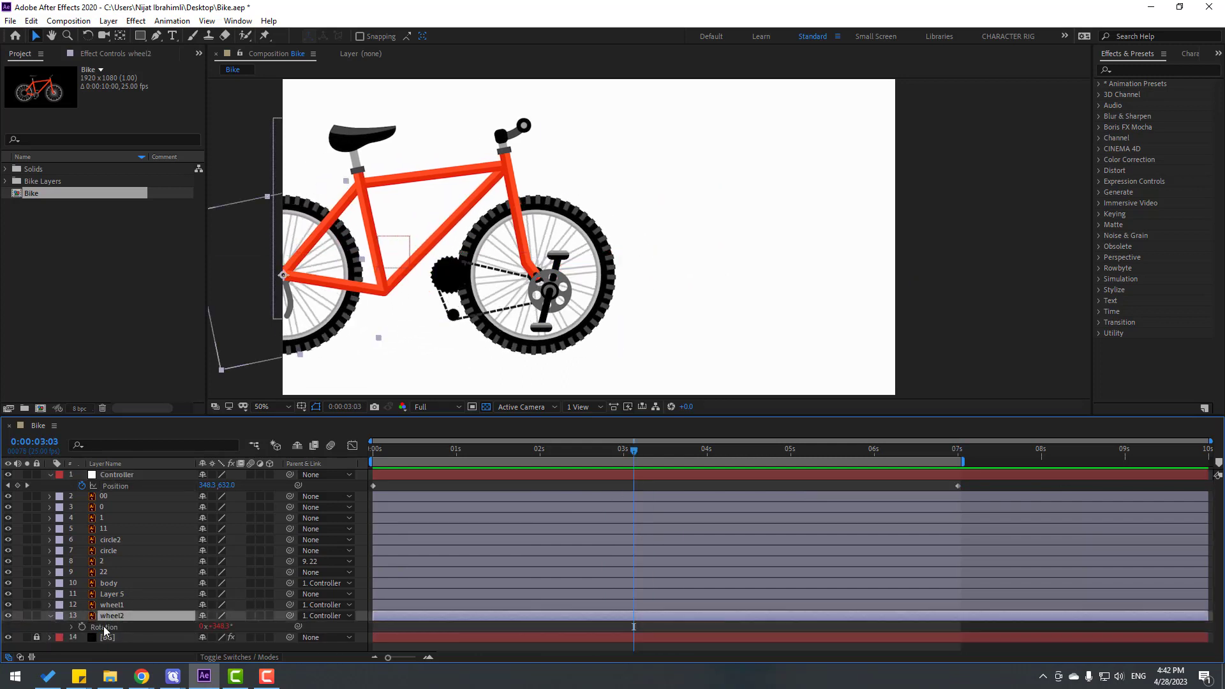
text(thisComp.layer("Controller").transform.position[0])
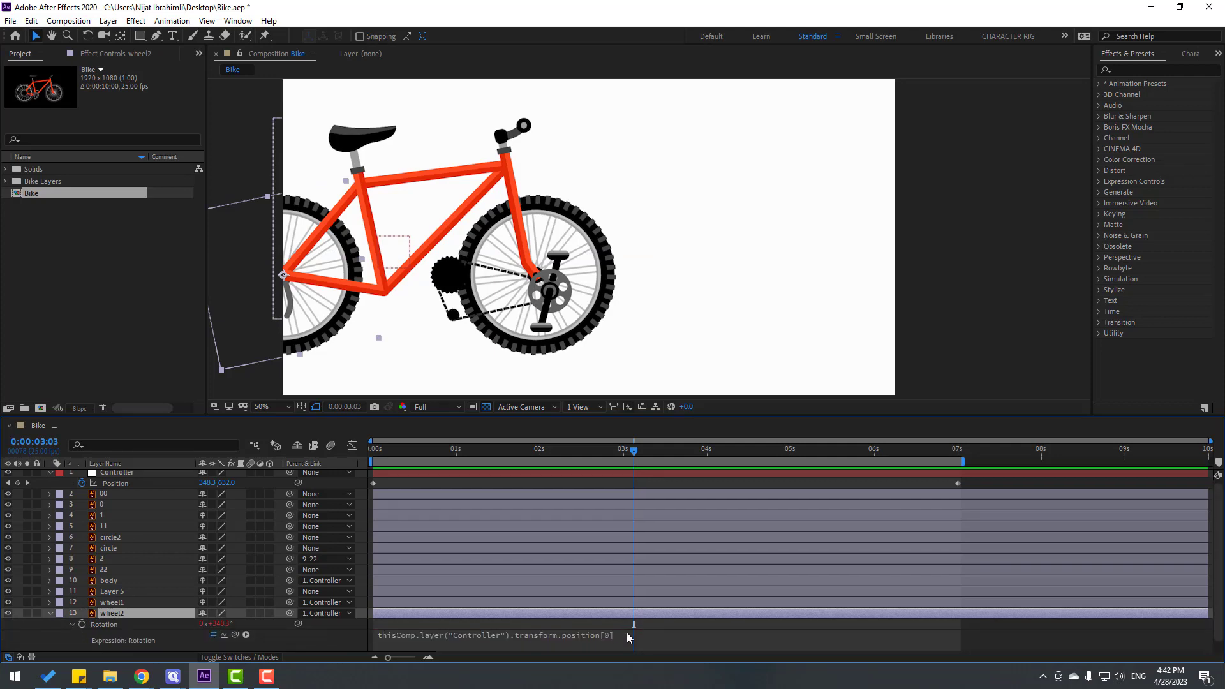
click(628, 638)
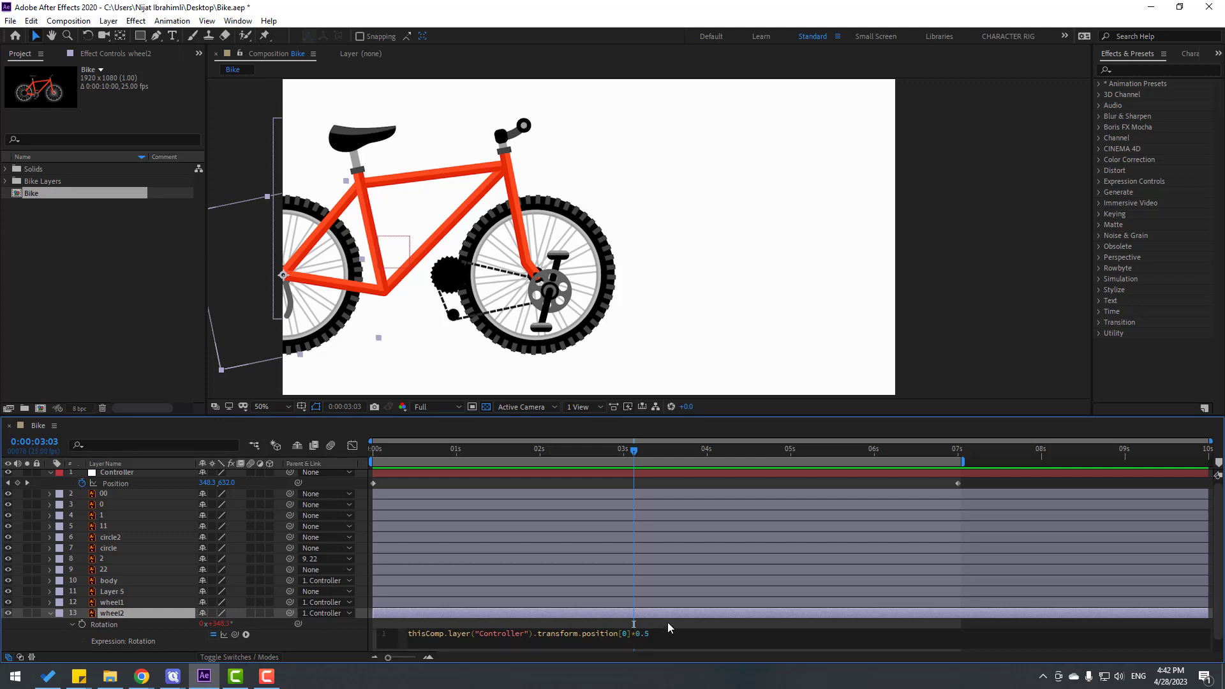
click(668, 622)
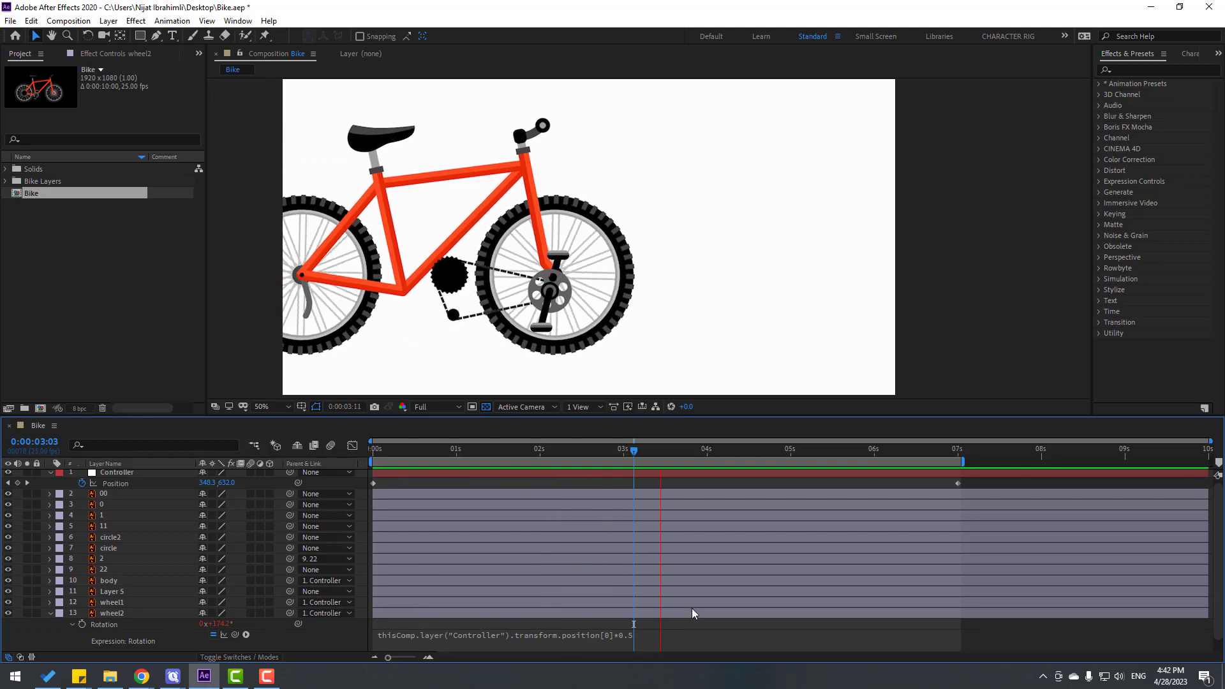
click(616, 454)
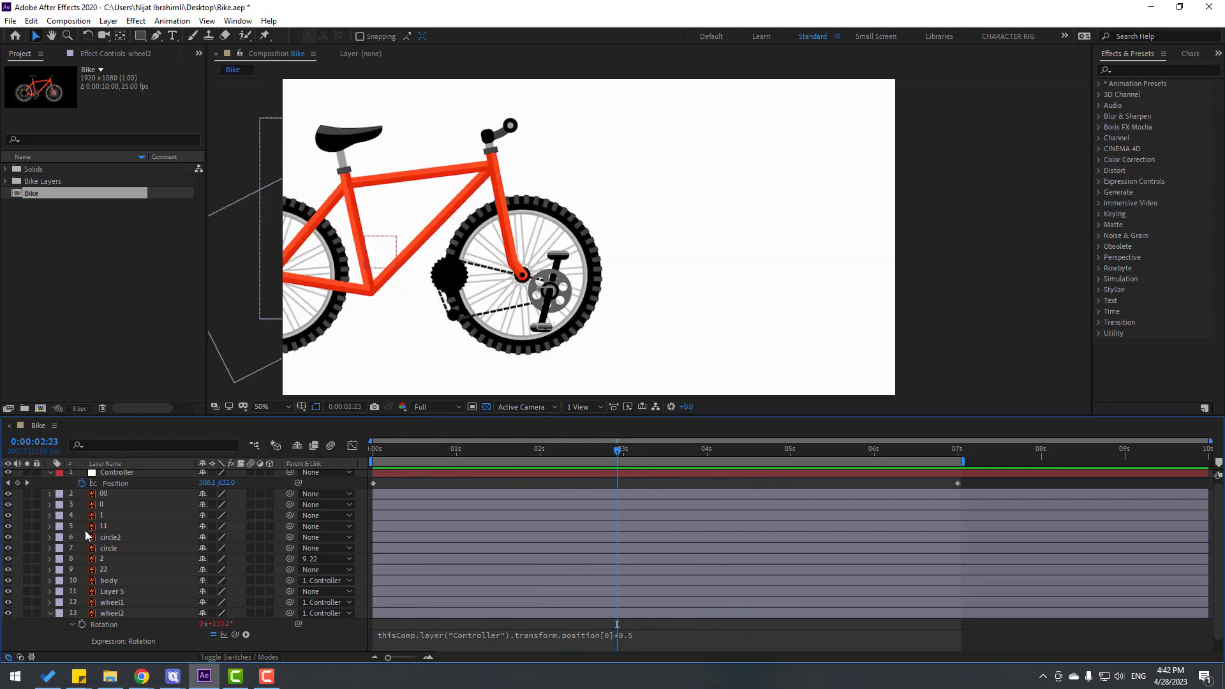
click(49, 614)
- Move the current time to 0:00:05:12, where the frame lines up with the drivetrain, and hide the chain on Layer 5
drag(622, 453, 832, 458)
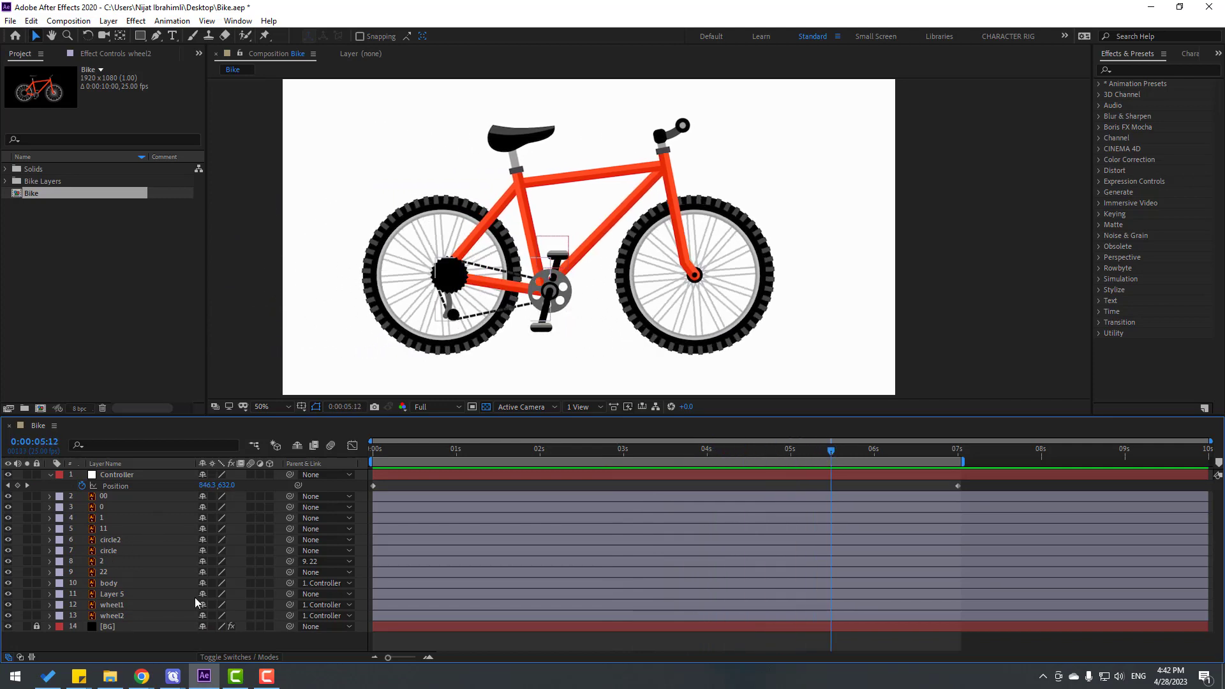
click(111, 594)
drag(408, 295, 545, 240)
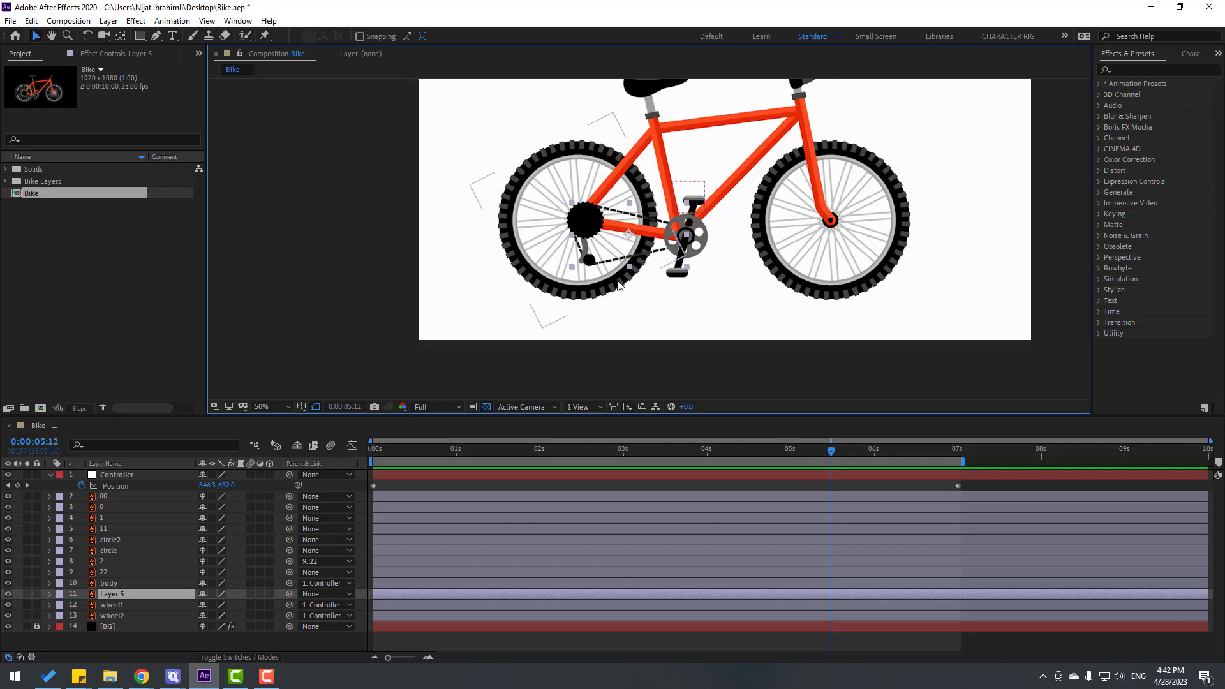
drag(618, 285, 600, 300)
click(8, 594)
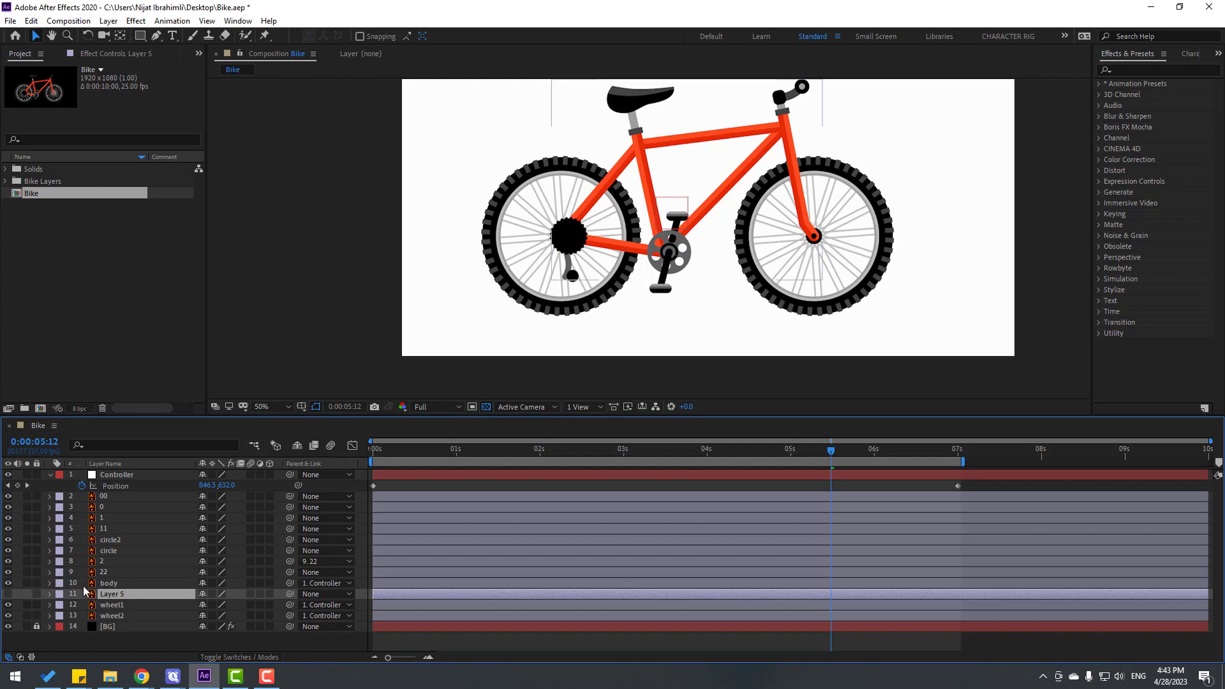
- Parent the upper pedal crank layer 22 to the body layer and scrub the timeline to check it
click(104, 572)
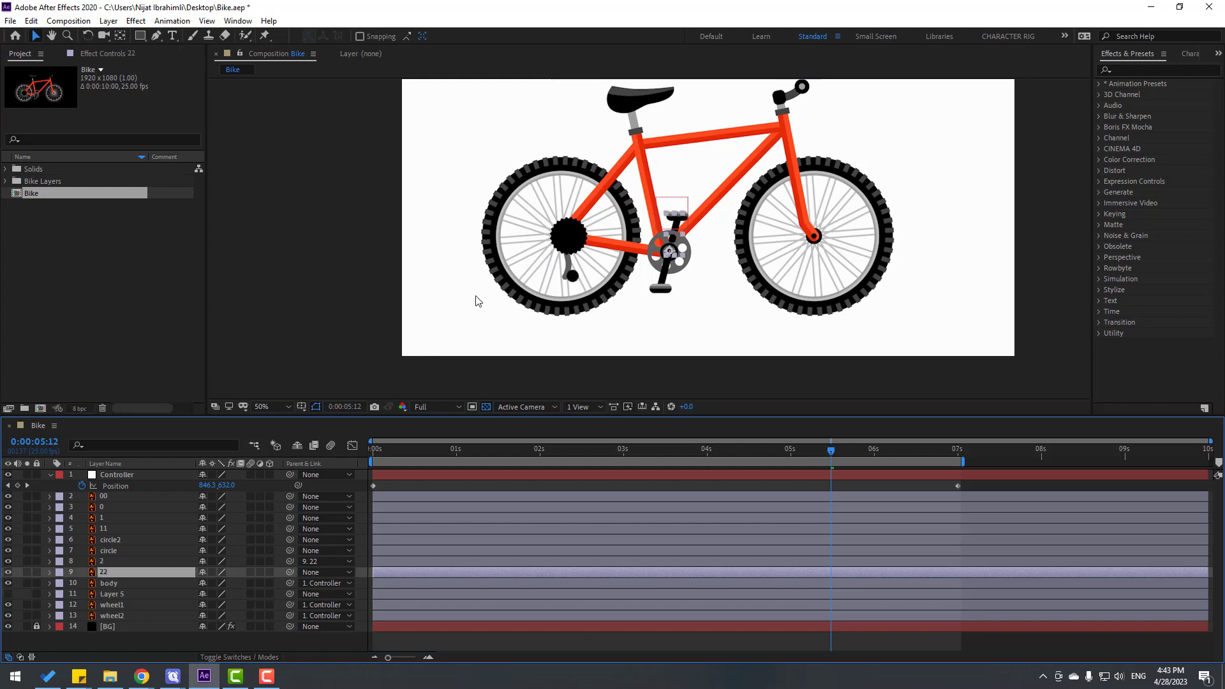
scroll(614, 315, up, 2)
scroll(610, 317, down, 1)
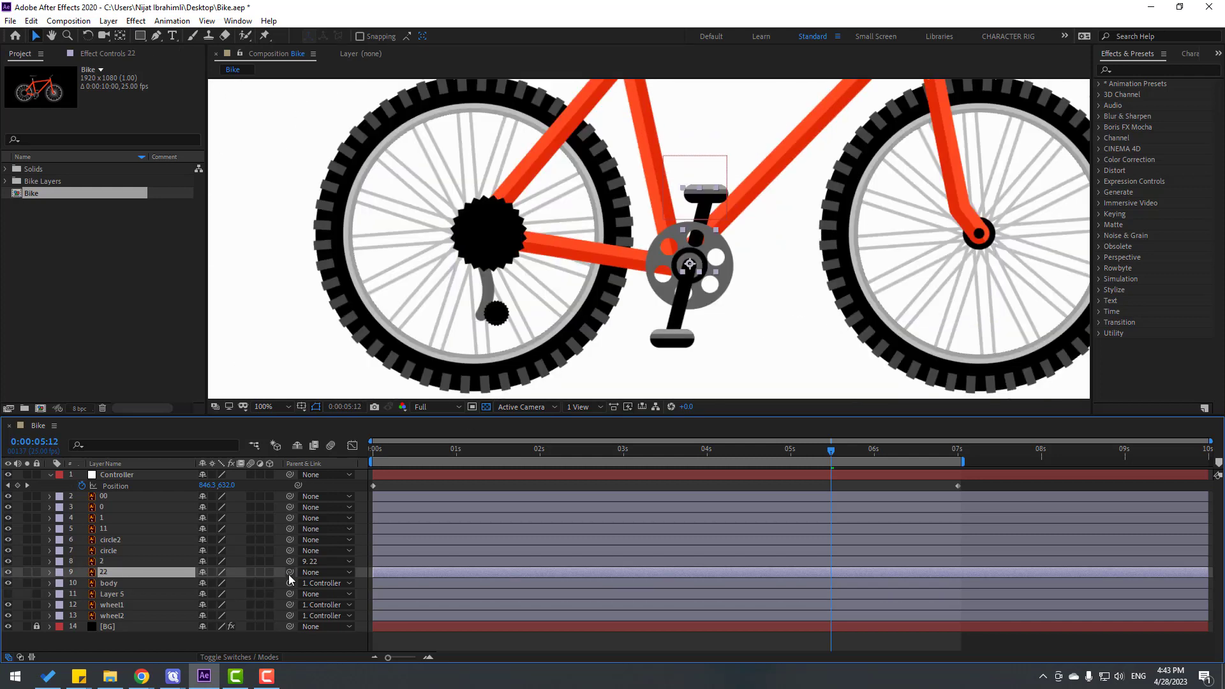
drag(289, 573, 112, 583)
key(comma)
mouse_move(831, 451)
mouse_down()
mouse_move(683, 461)
mouse_move(832, 461)
mouse_up()
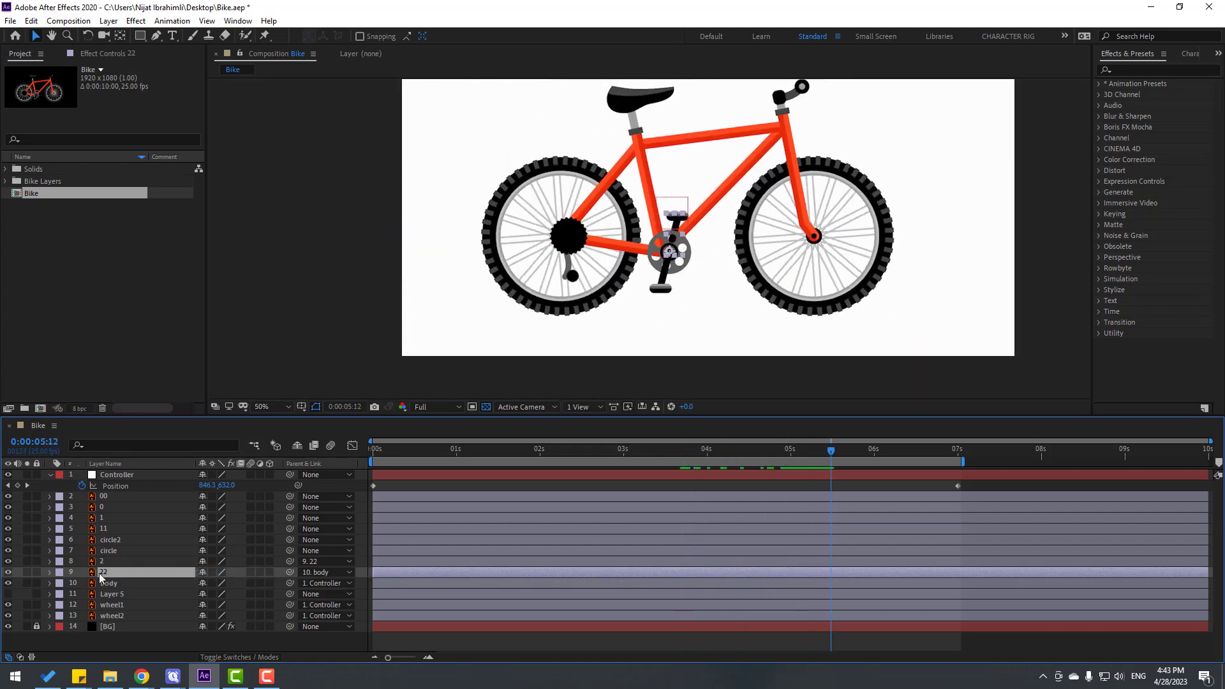
- Parent the lower crank layer 11 to body and its pedal layer 1 to layer 11
click(105, 531)
drag(289, 529, 113, 584)
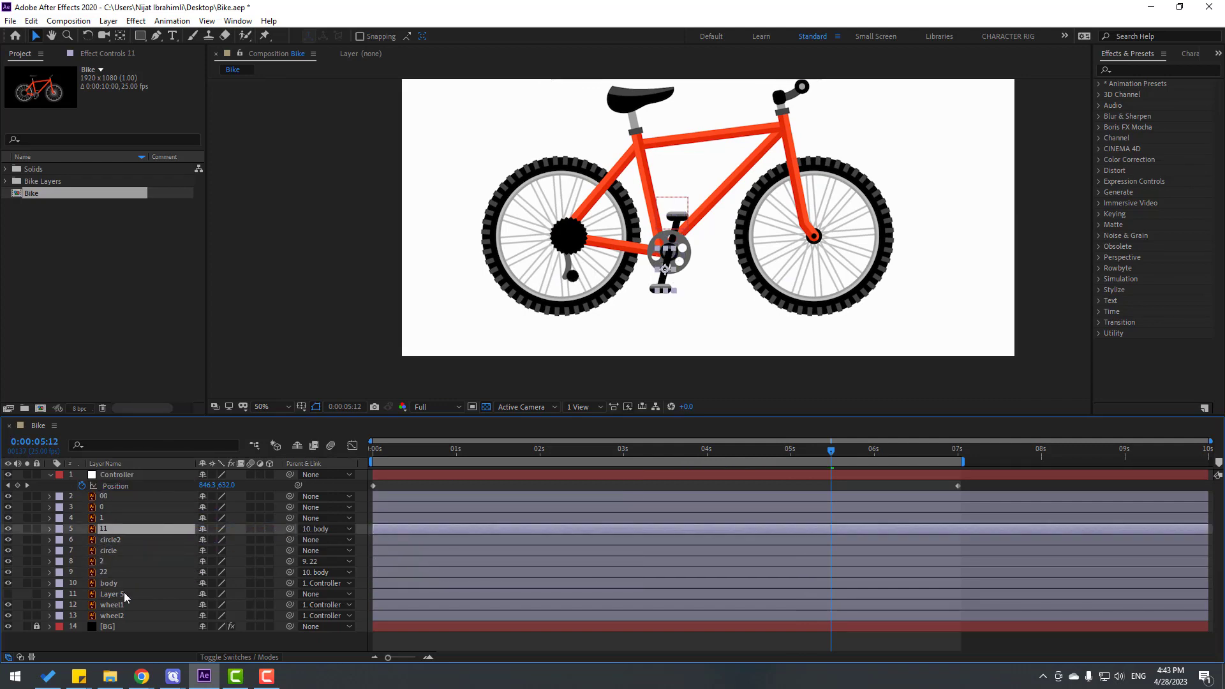
click(103, 518)
drag(123, 518, 122, 527)
- Parent the rear gear layers 00 and 0 to the body layer and scrub the timeline to check them
click(102, 507)
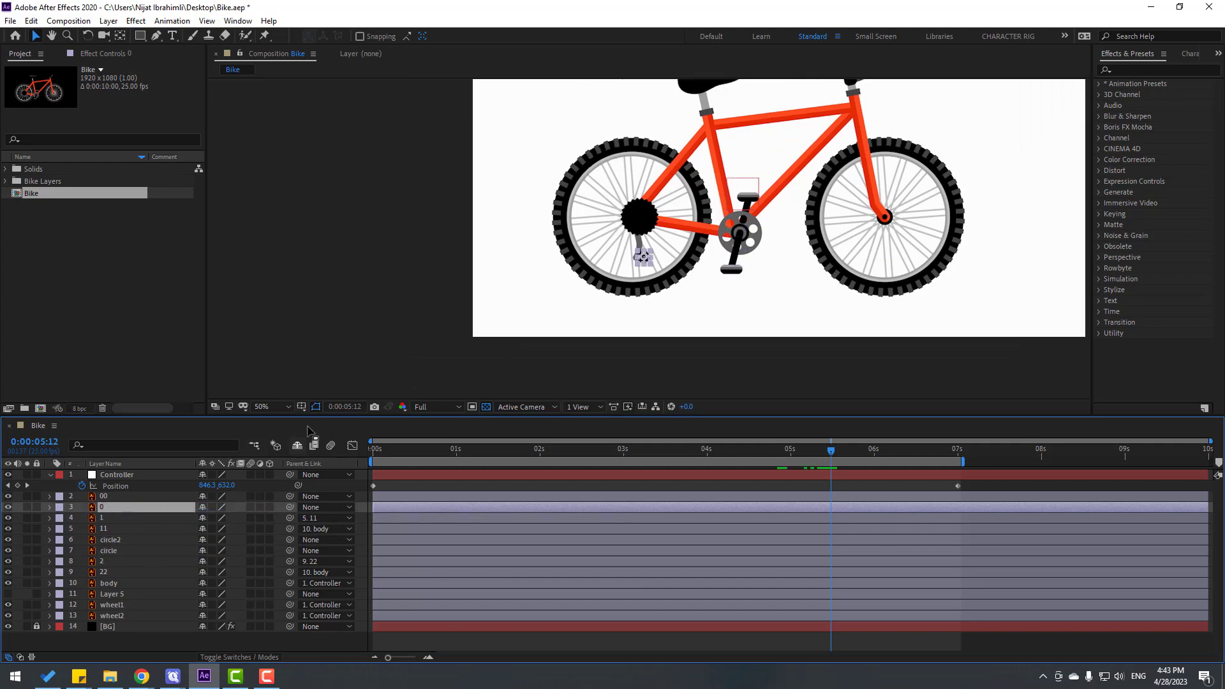
scroll(522, 320, up, 2)
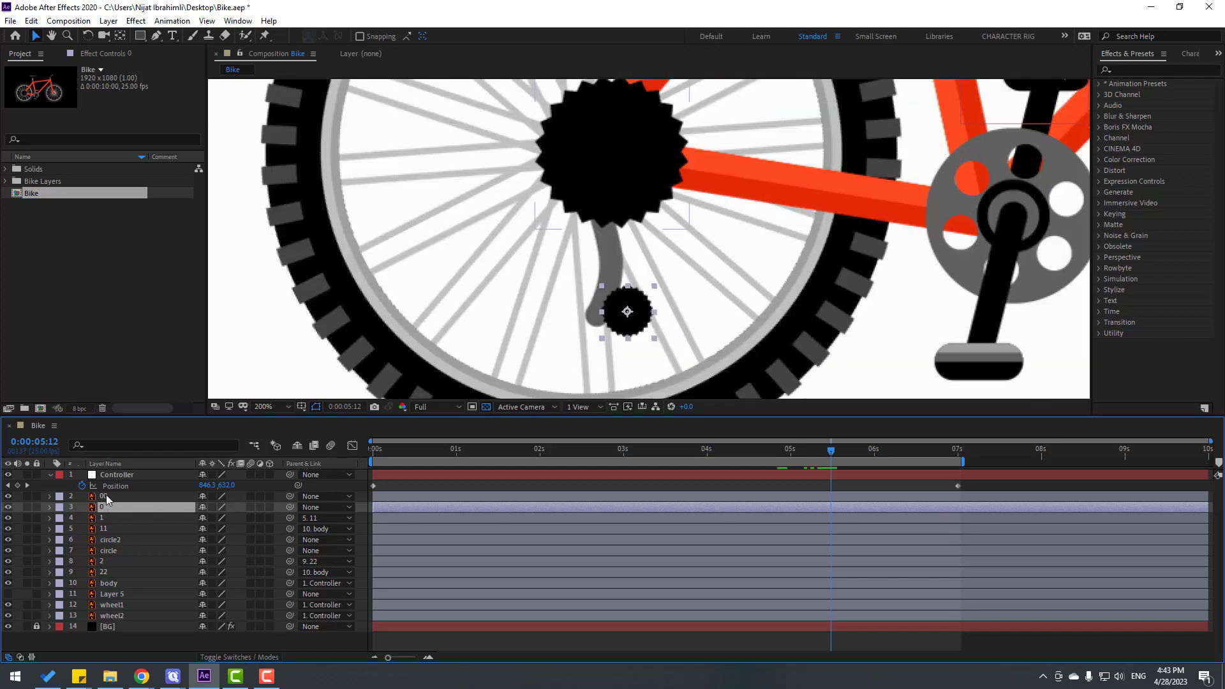
shift+click(106, 495)
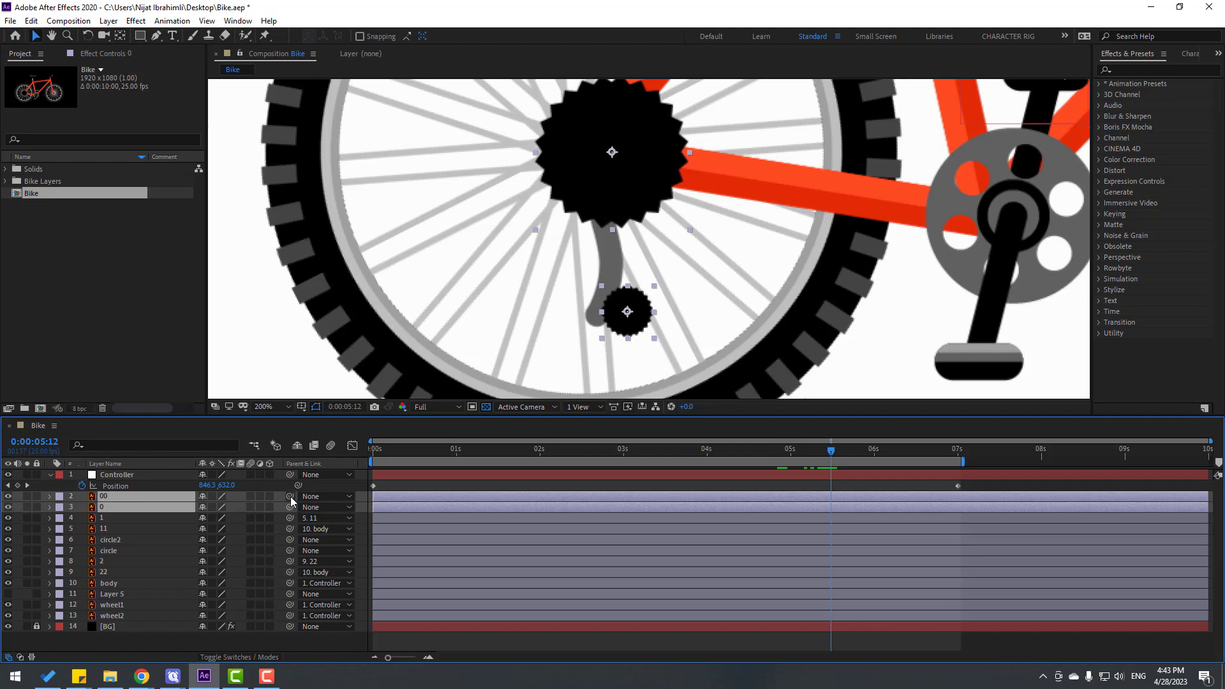
drag(176, 510, 108, 582)
key(comma)
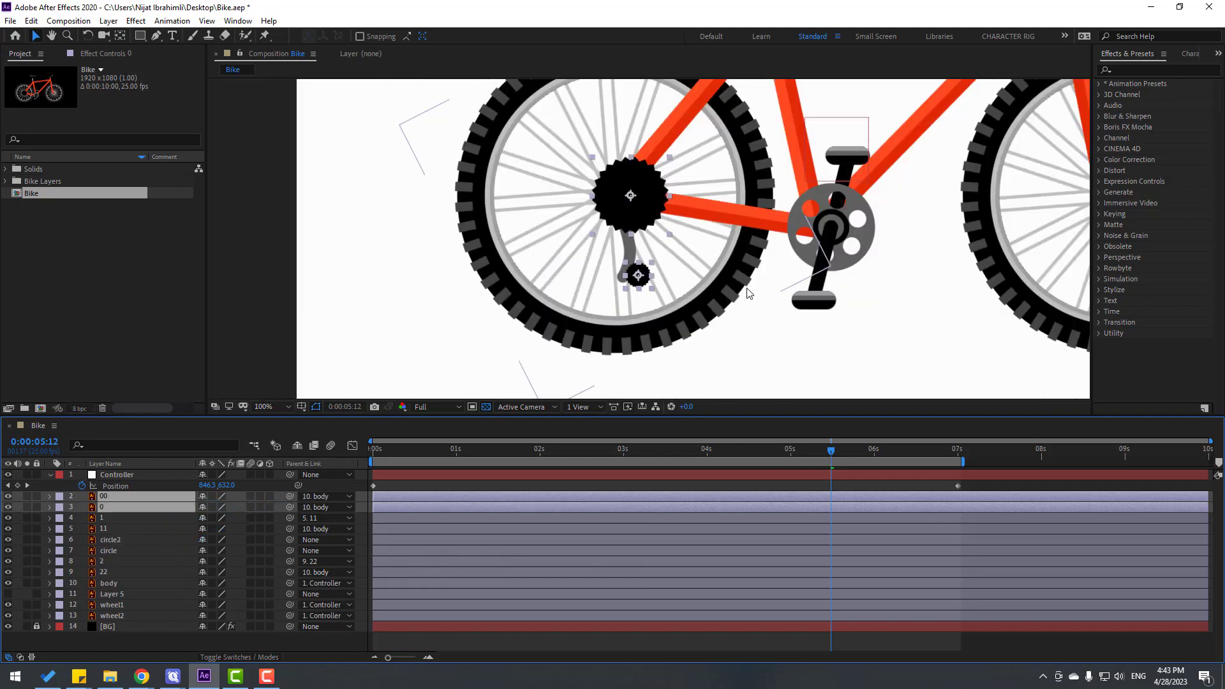
drag(833, 449, 767, 453)
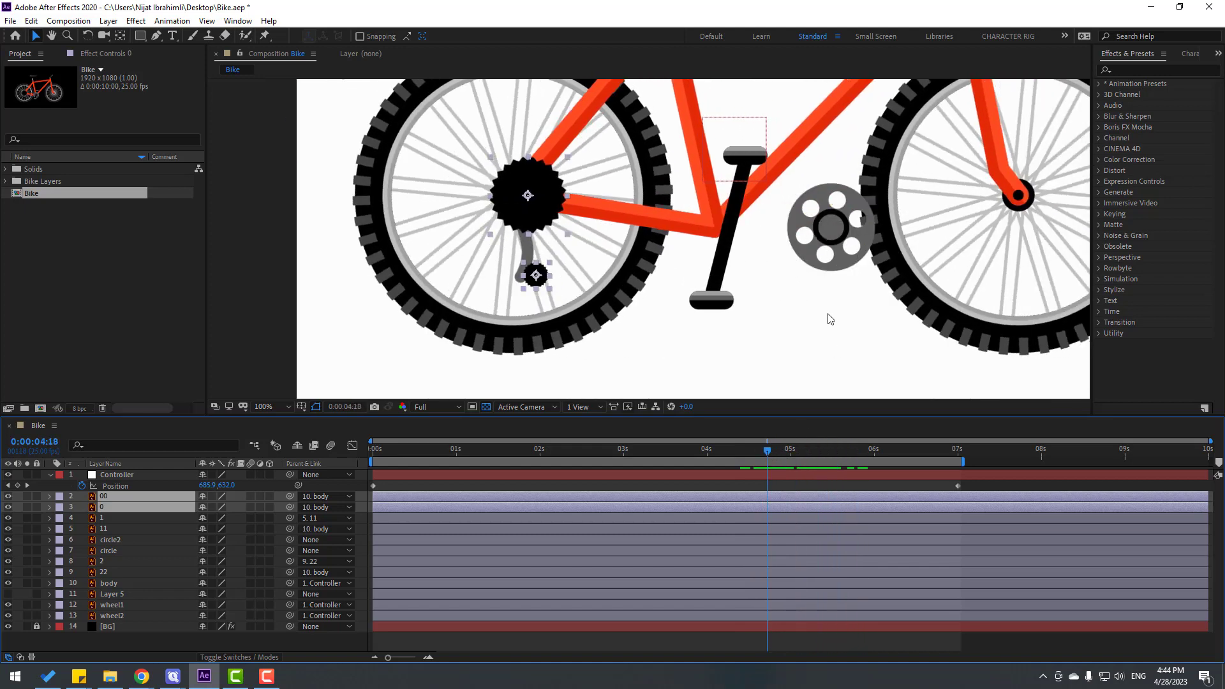
- Parent the chainring layers circle and circle2 to the body layer at 0:00:05:12 and scrub to check them
click(803, 243)
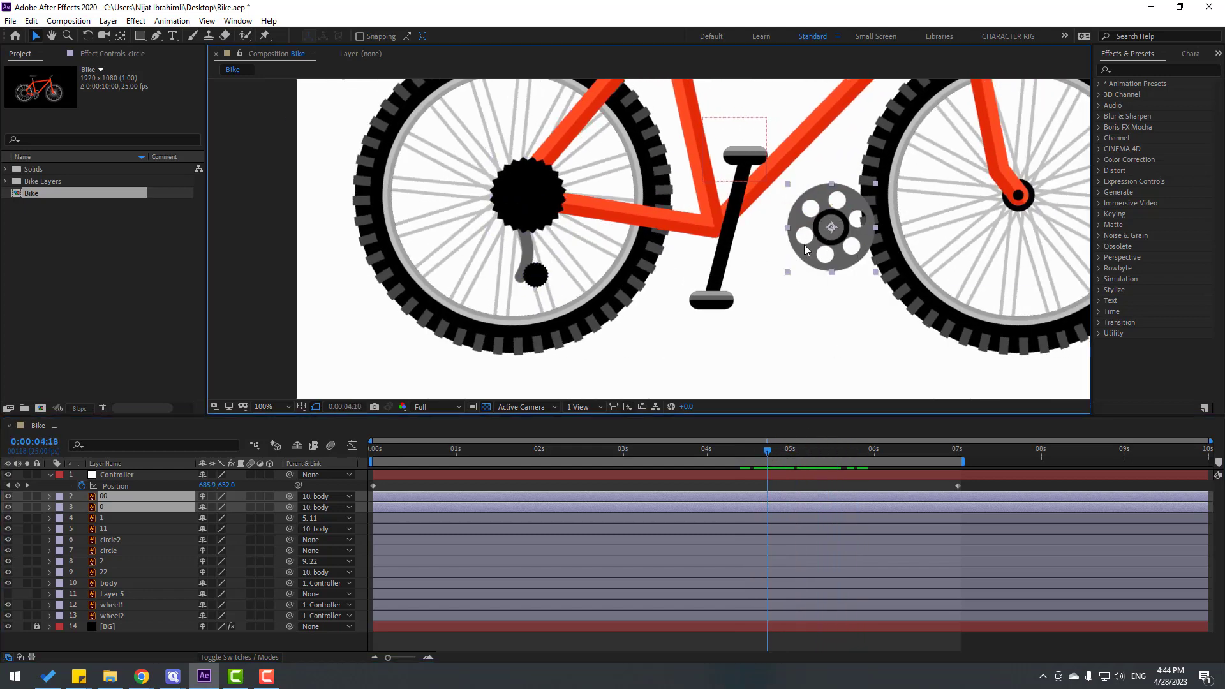
click(8, 550)
click(8, 549)
shift+click(110, 541)
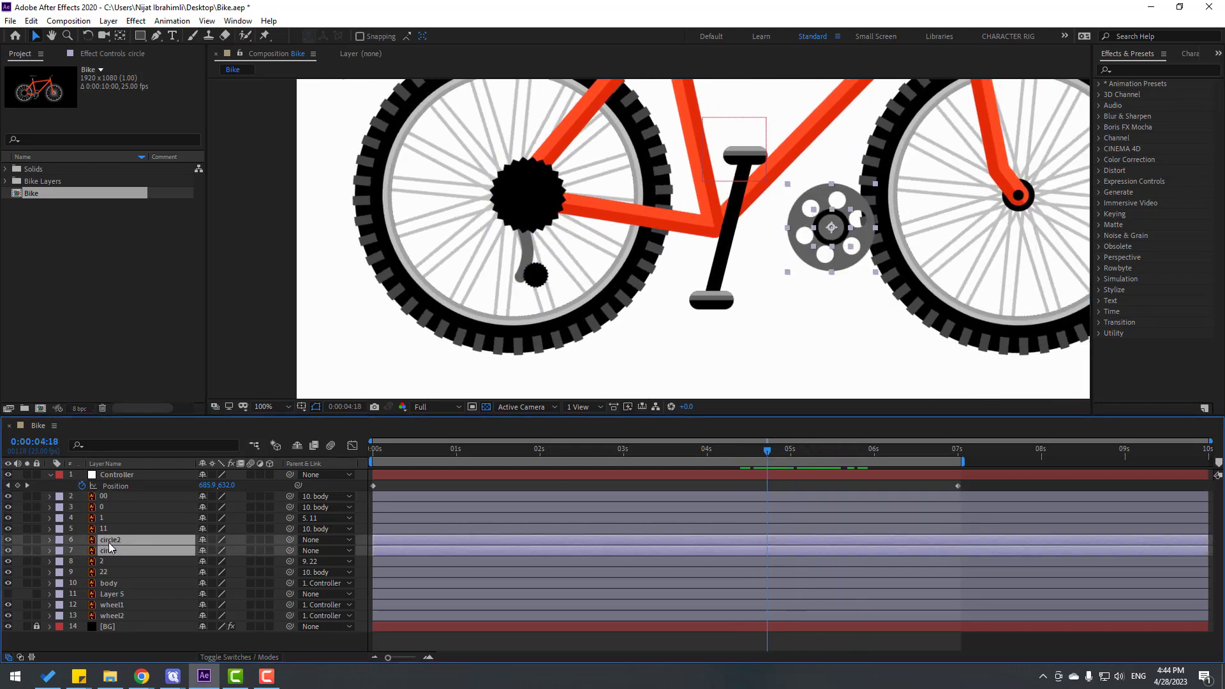
drag(763, 450, 831, 454)
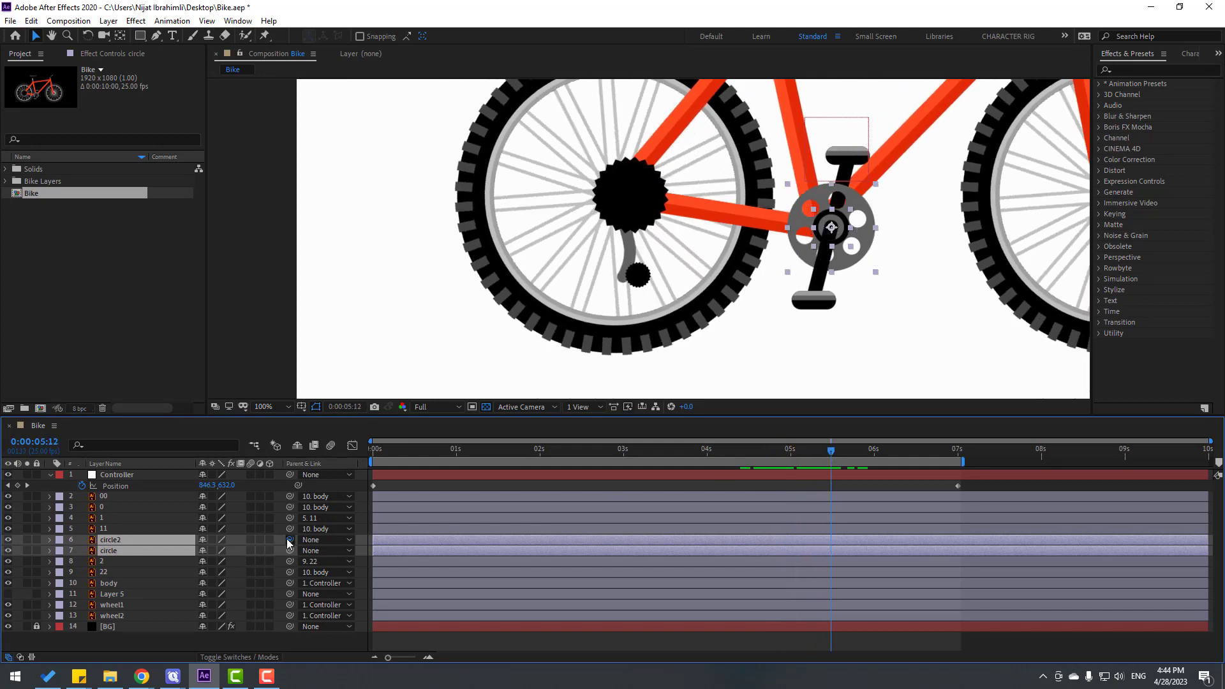
drag(289, 540, 116, 585)
key(comma)
key(comma)
mouse_move(830, 457)
mouse_down()
mouse_move(708, 452)
mouse_move(831, 457)
mouse_up()
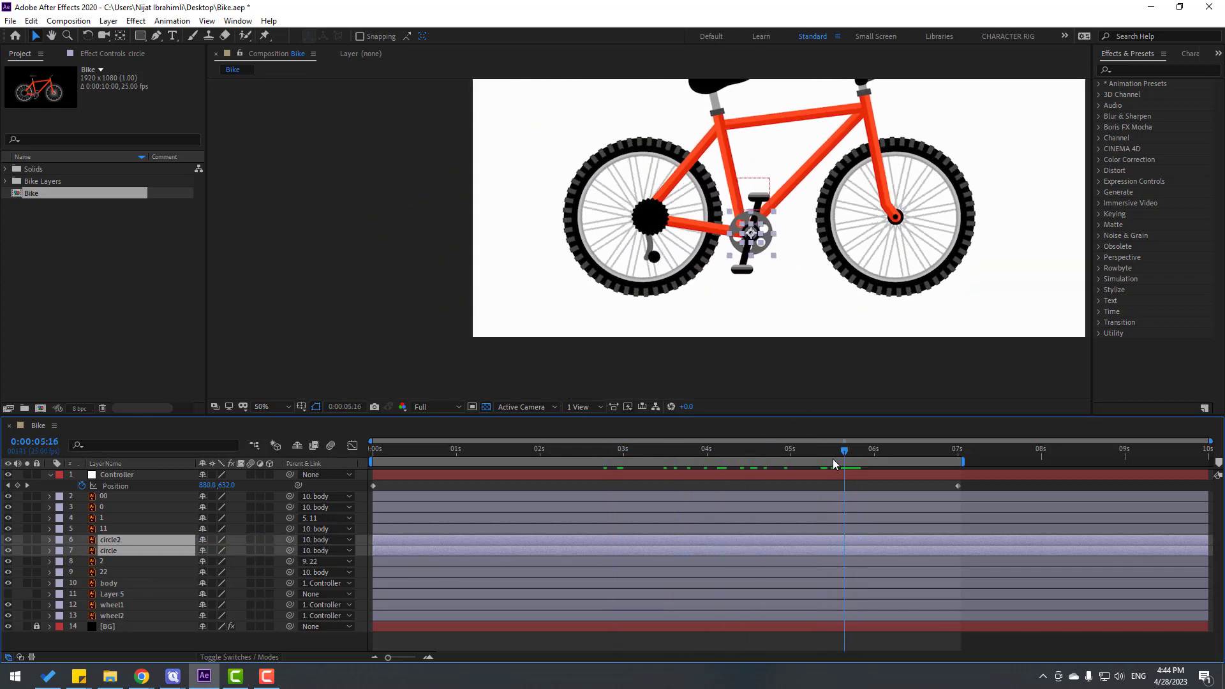
- Add a rotation expression to pedal layer 2 that links it to layer 22's rotation
click(109, 572)
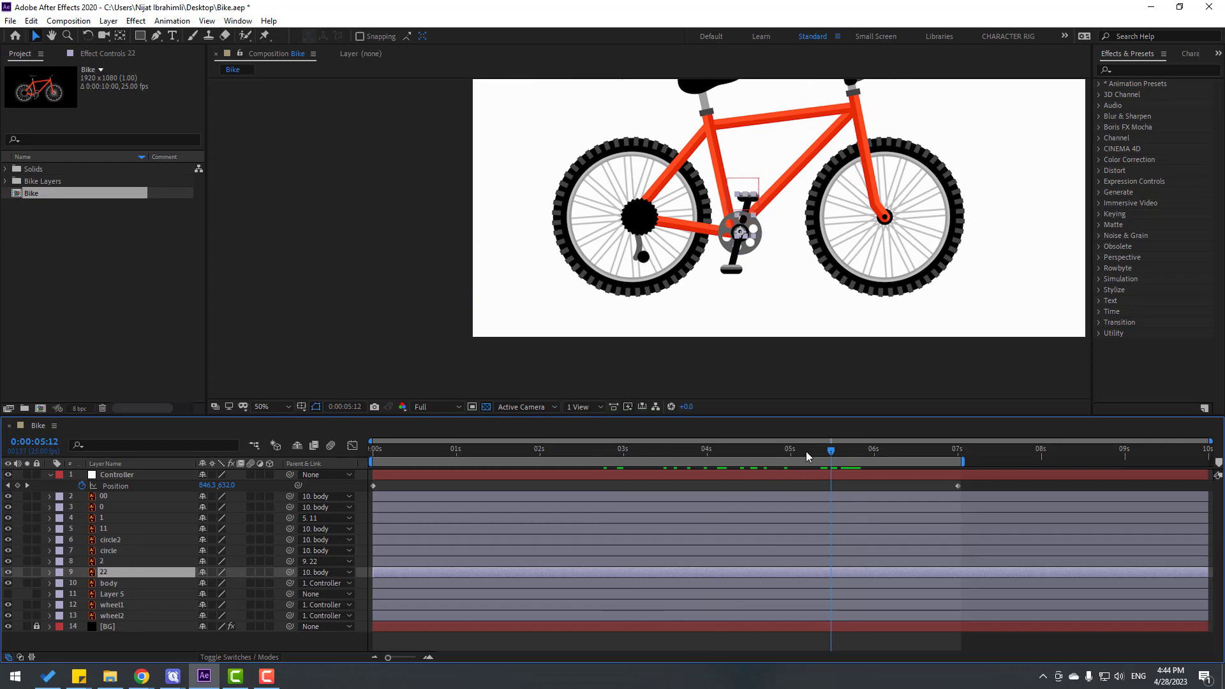
drag(803, 458, 301, 462)
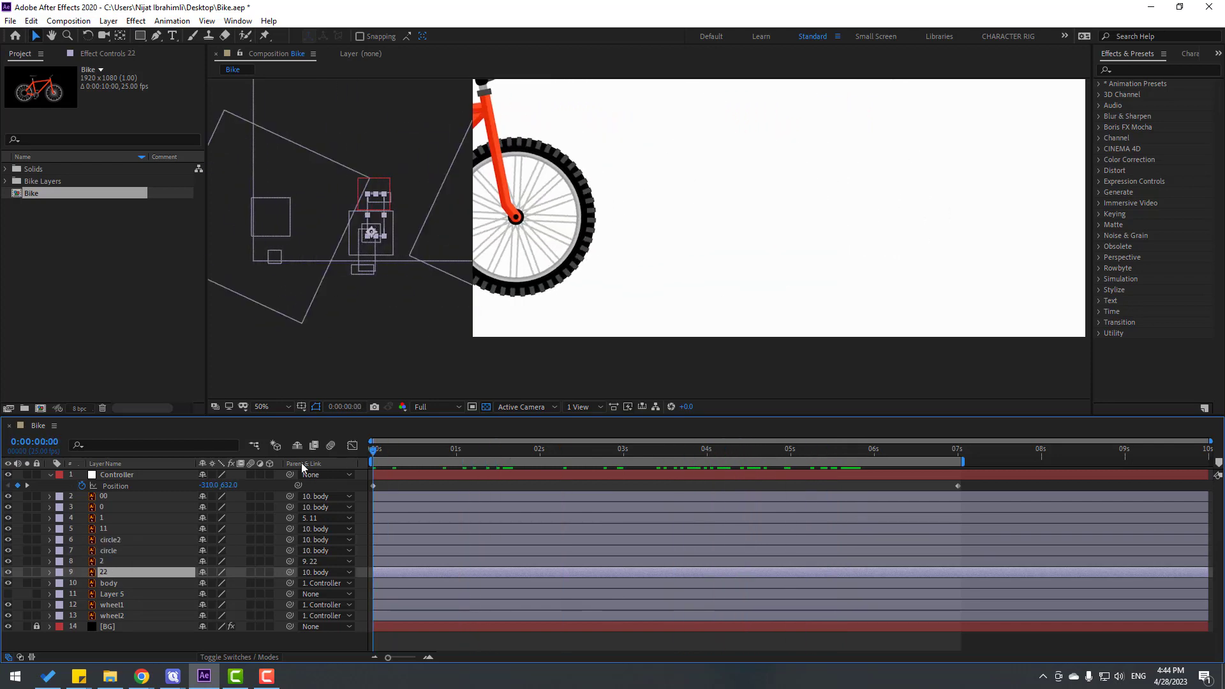
key(r)
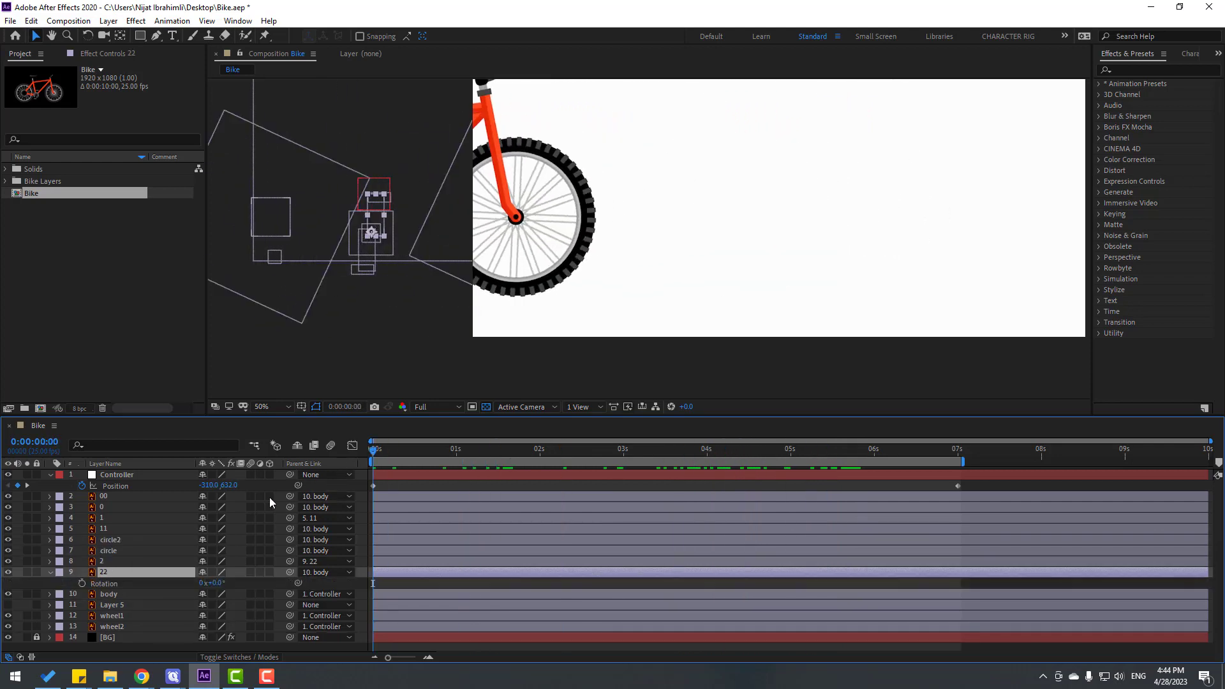
click(105, 561)
key(r)
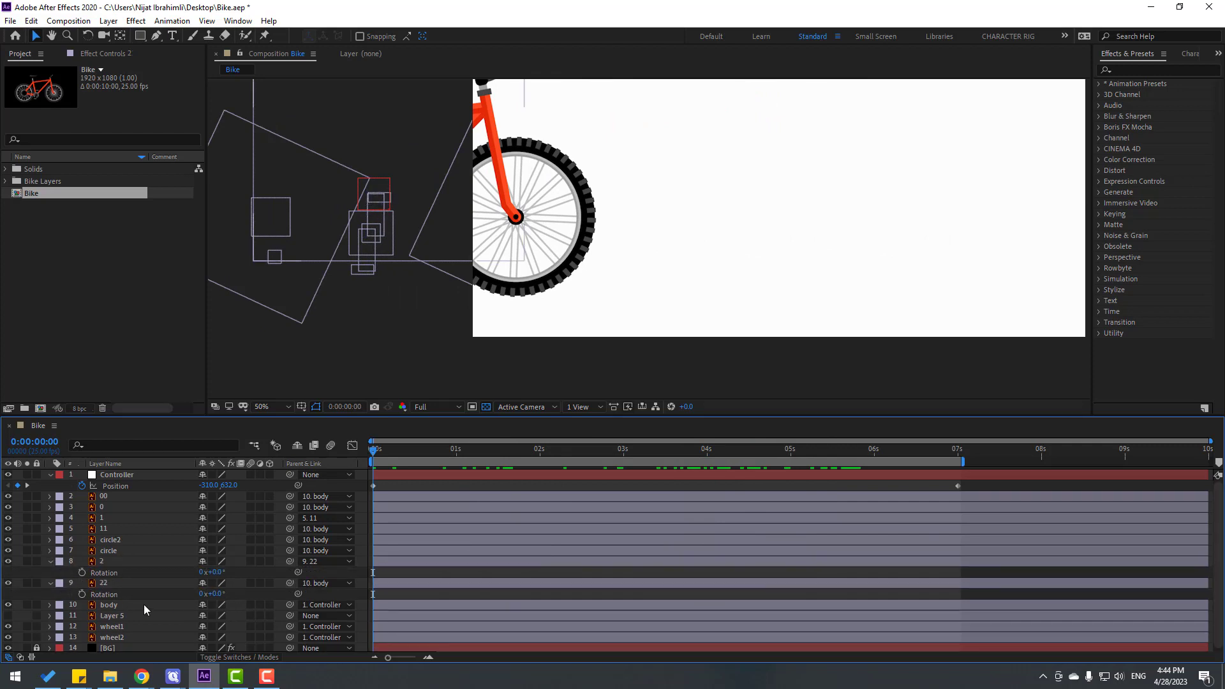
alt+click(82, 572)
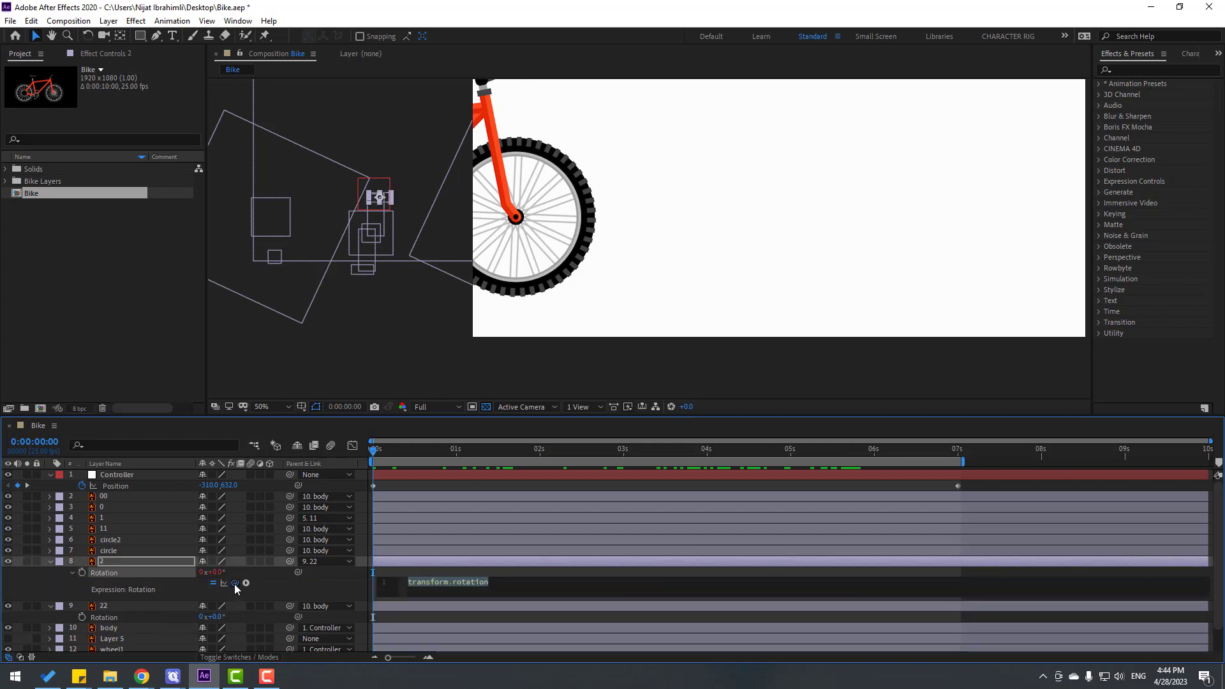
drag(235, 584, 103, 618)
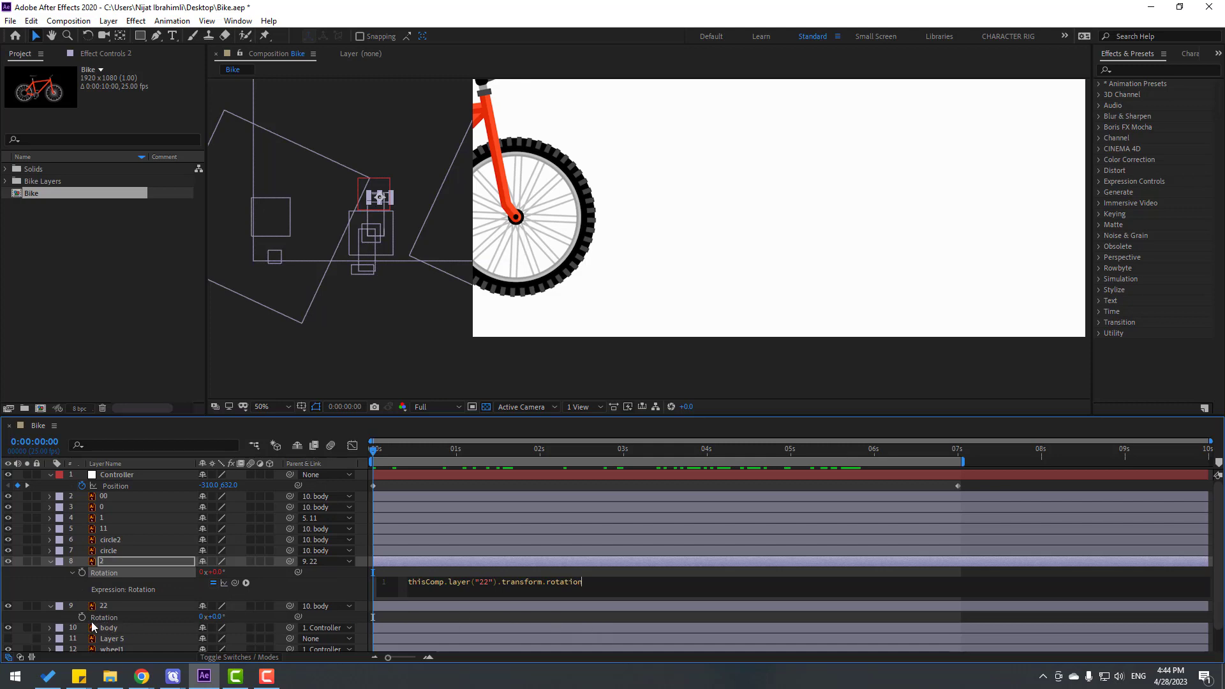
click(59, 584)
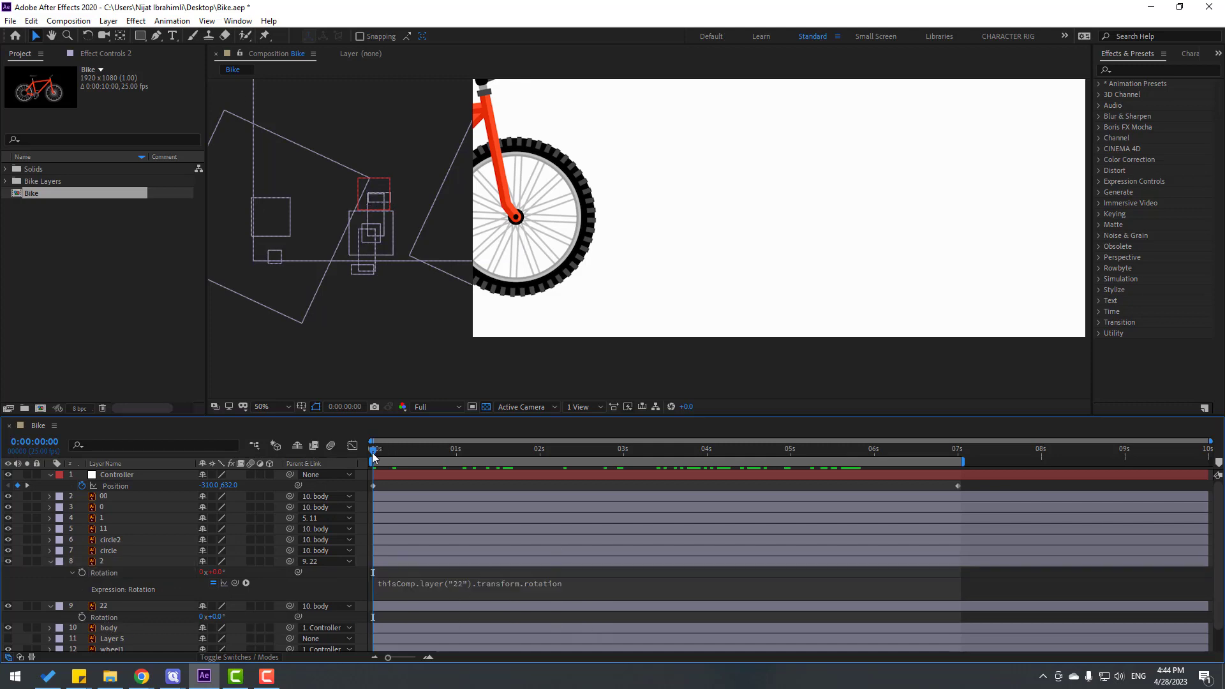
- Test the linked pedal by rotating layer 22 at 0:00:03:13, and undo the rotation
drag(372, 453, 667, 453)
click(117, 607)
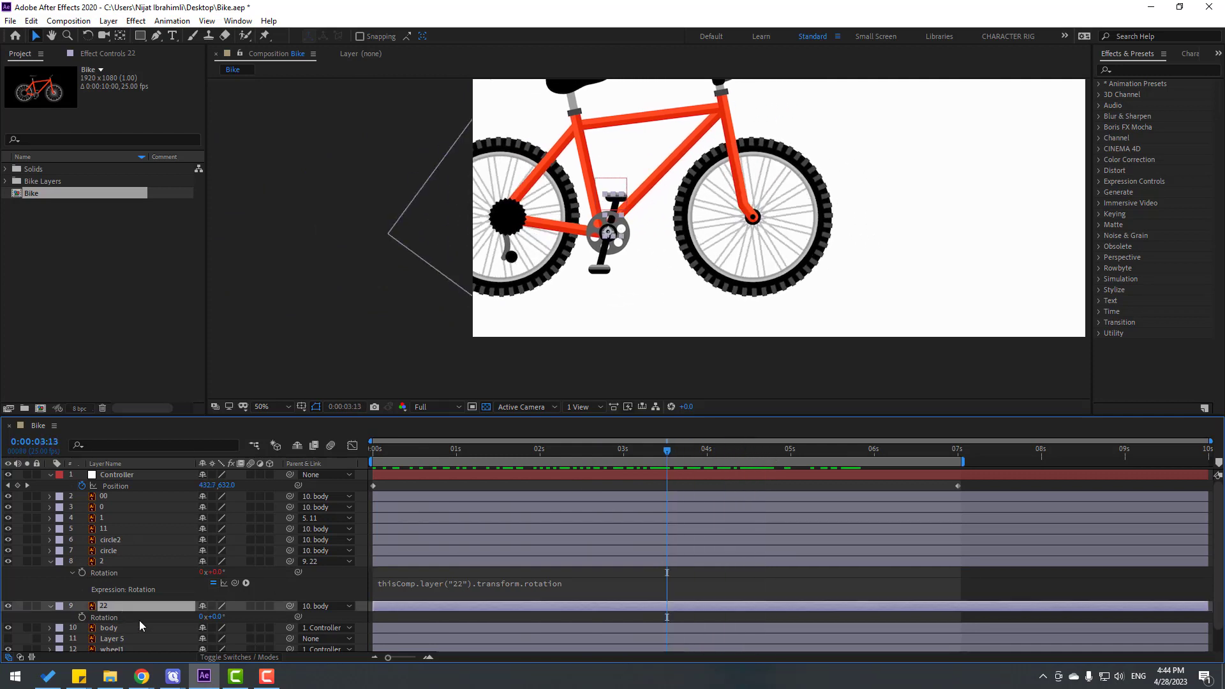
drag(220, 618, 486, 611)
key(ctrl+z)
- Append *-1 to layer 2's rotation expression and test the pedal by rotating layer 22 to 2x+44°
click(576, 587)
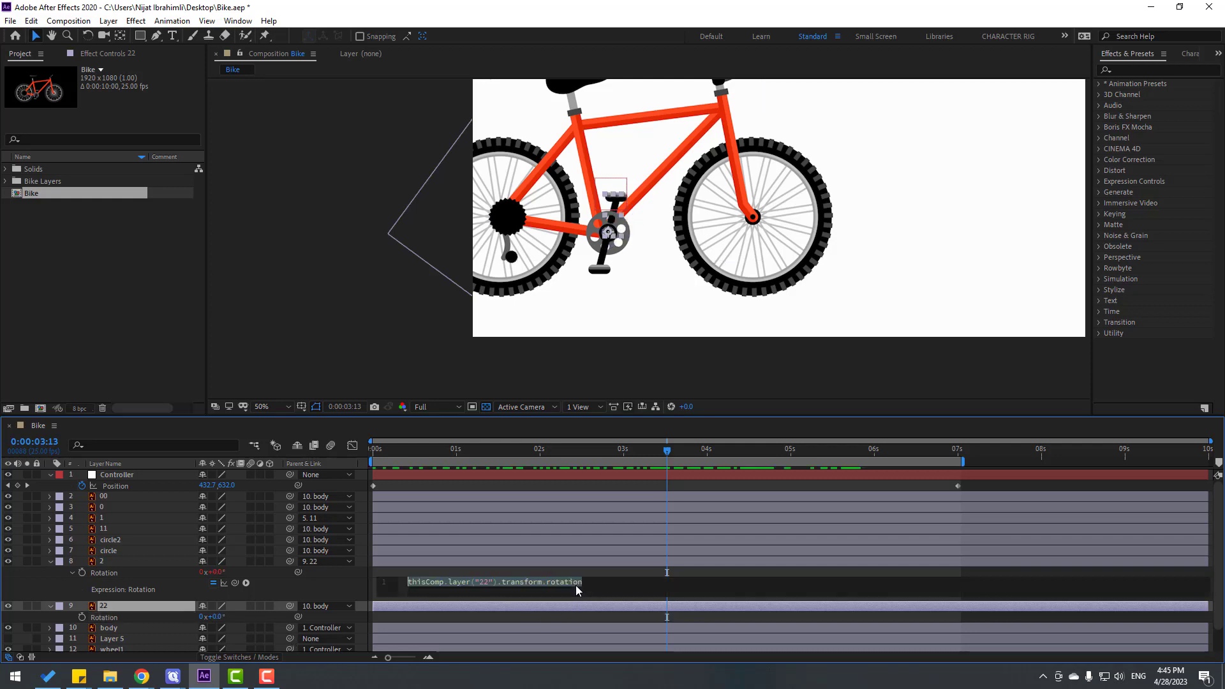
click(616, 581)
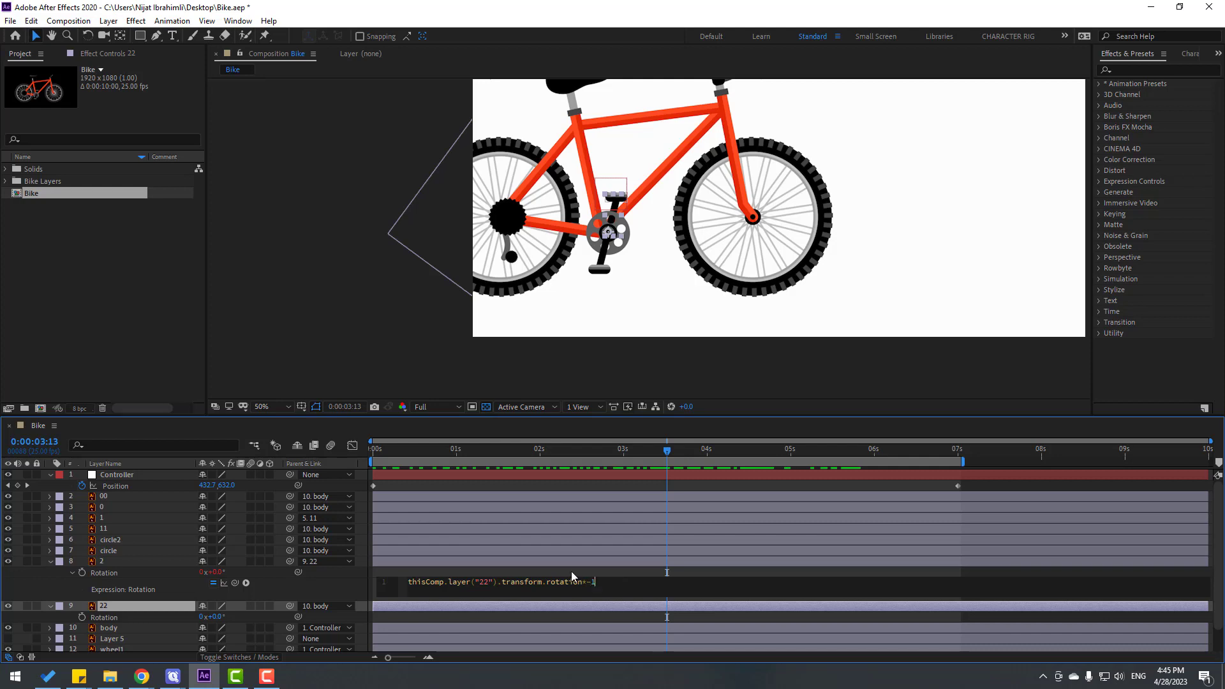
text(*-1)
click(586, 568)
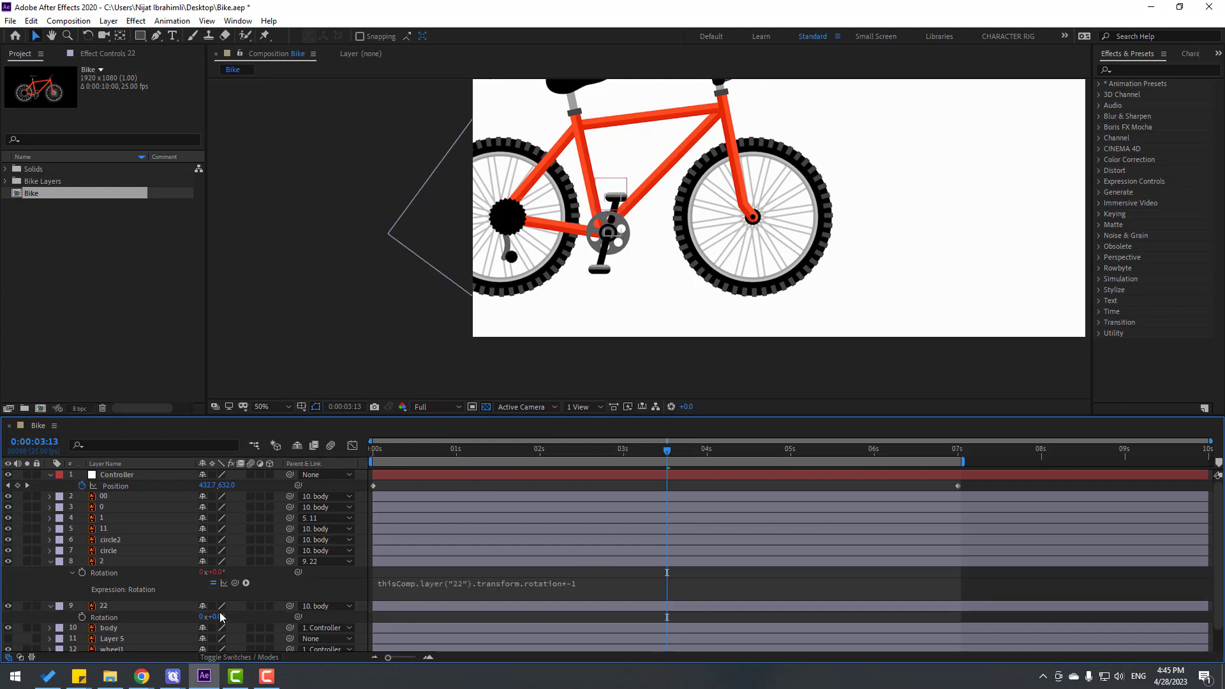
drag(218, 616, 722, 546)
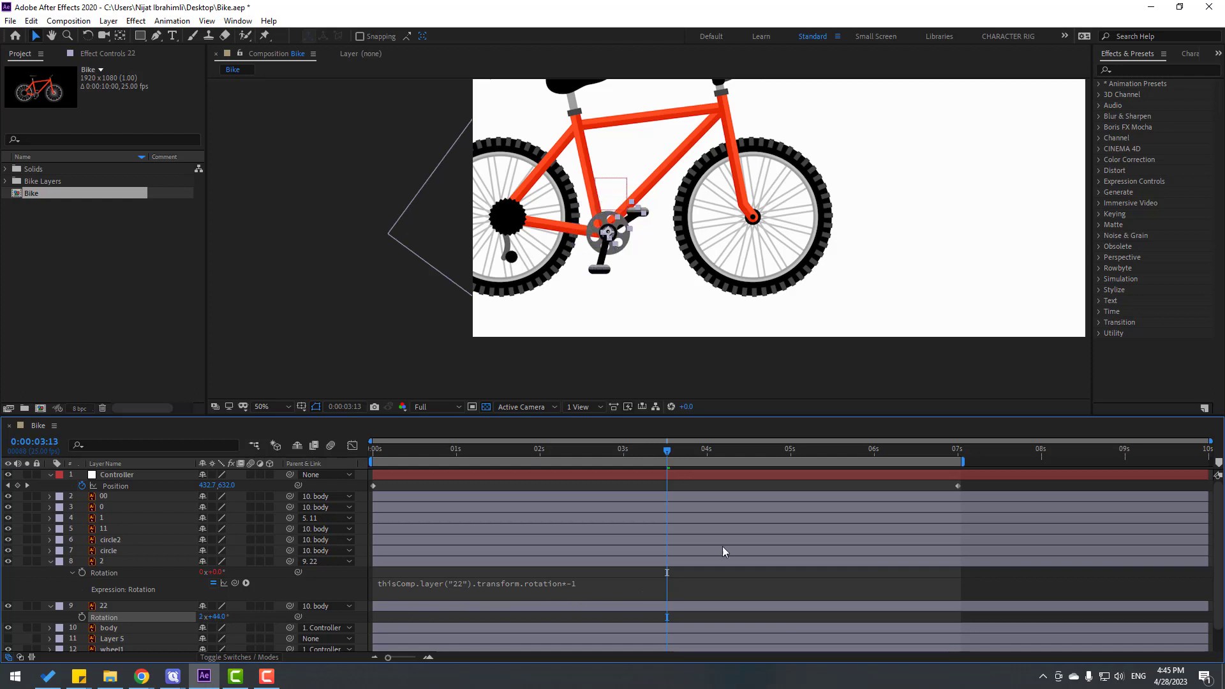
- Keyframe layer 22's rotation from 0x+0° at 0:00:00:00 to 2x+0° at 0:00:07:00 and preview the motion
drag(622, 454, 353, 459)
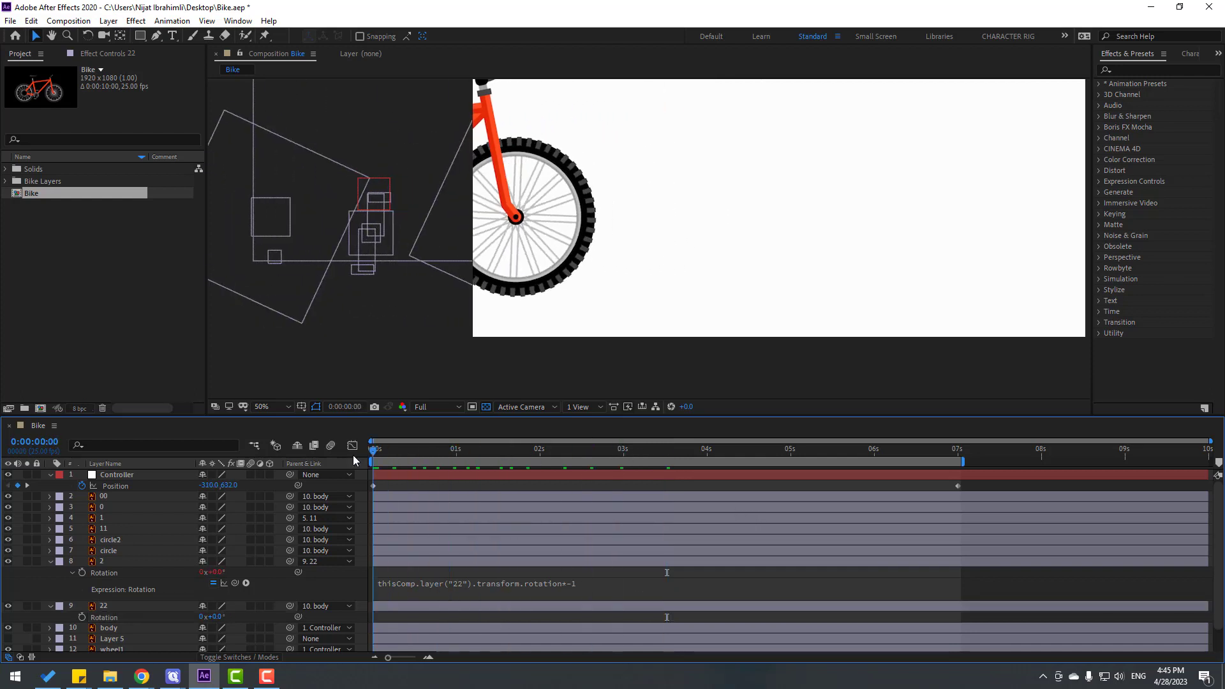
click(82, 617)
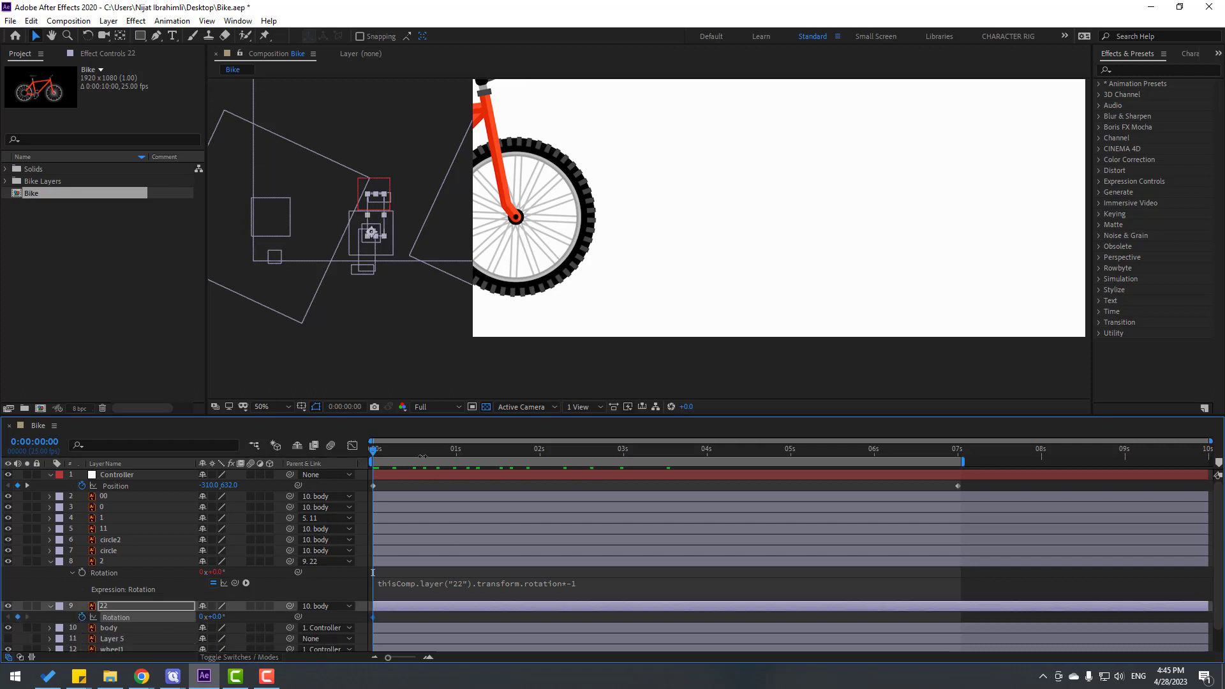
drag(423, 457, 960, 456)
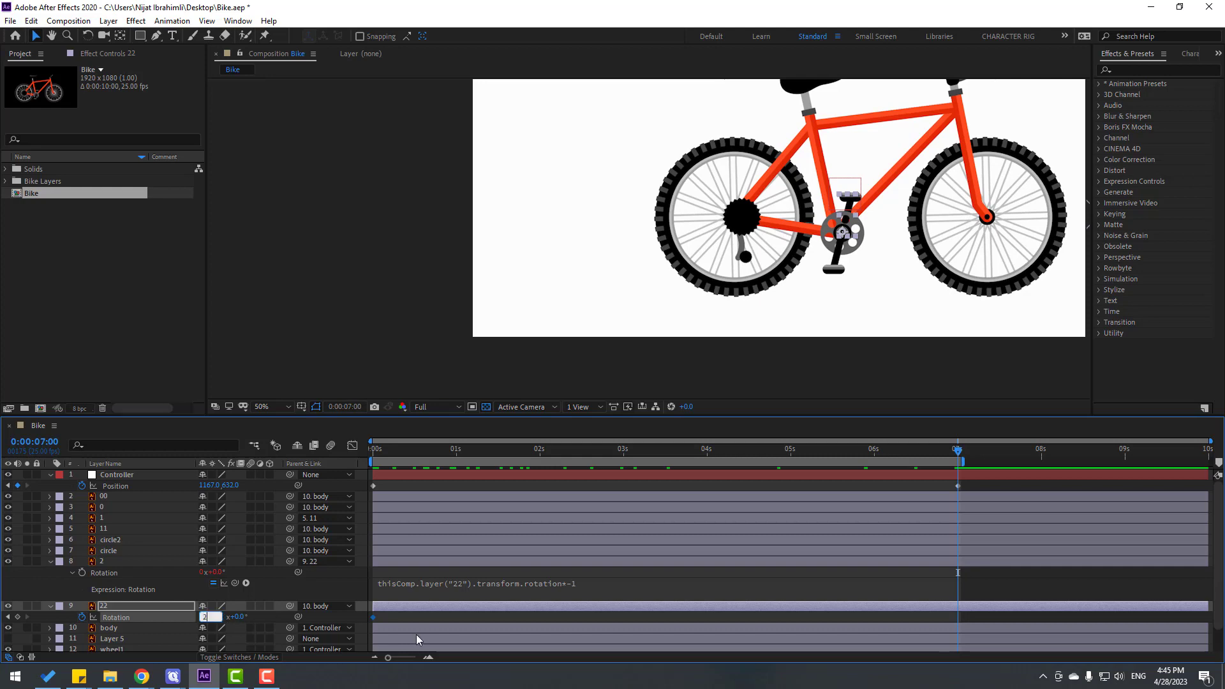
text(2)
key(Return)
key(space)
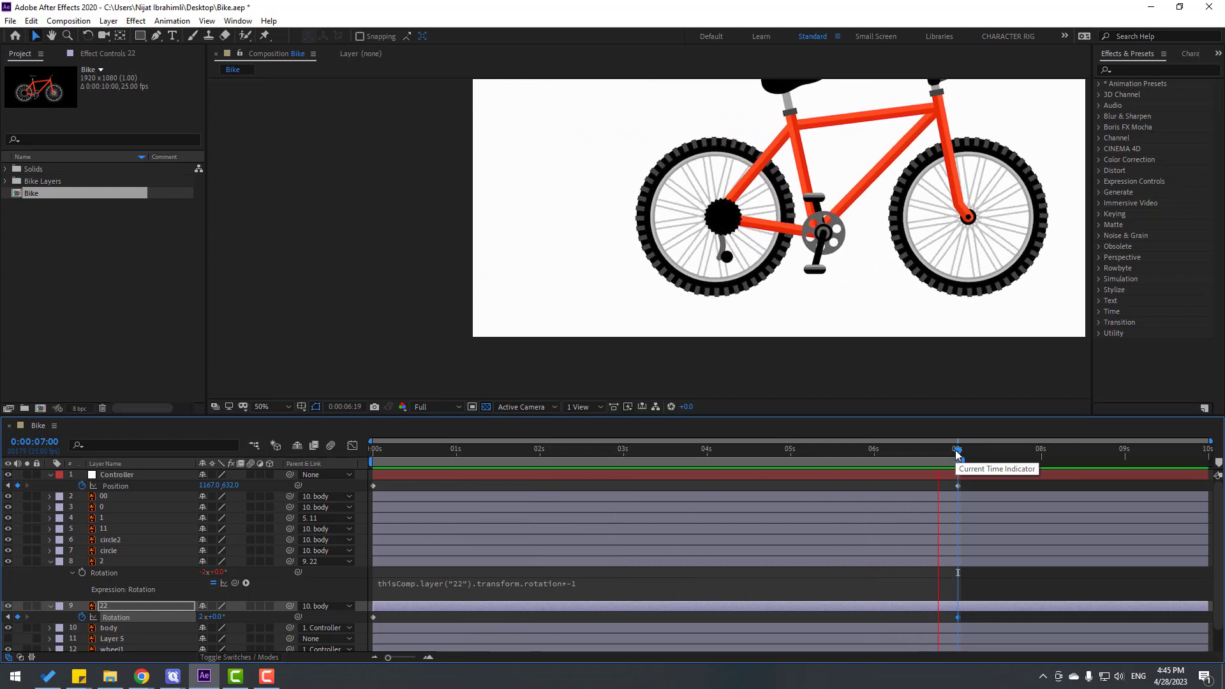
click(776, 454)
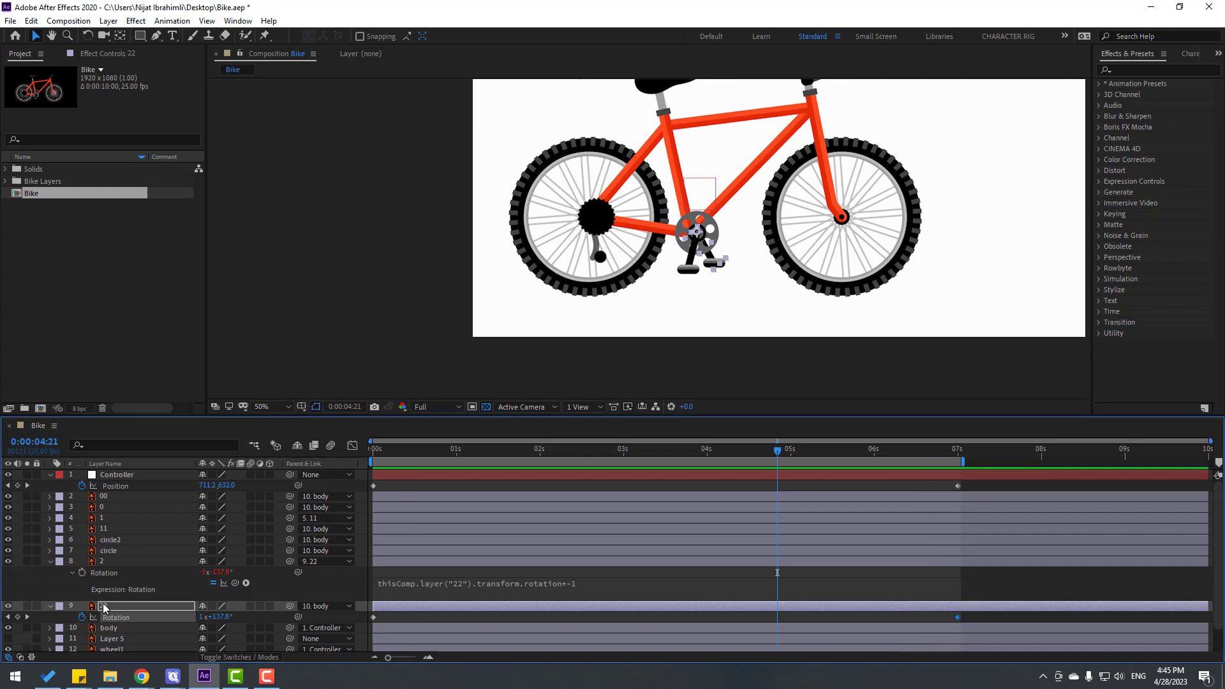
- Solo layers 2 and 22 to preview the pedal and crank alone, and show all layers again
key(Return)
ctrl+click(100, 561)
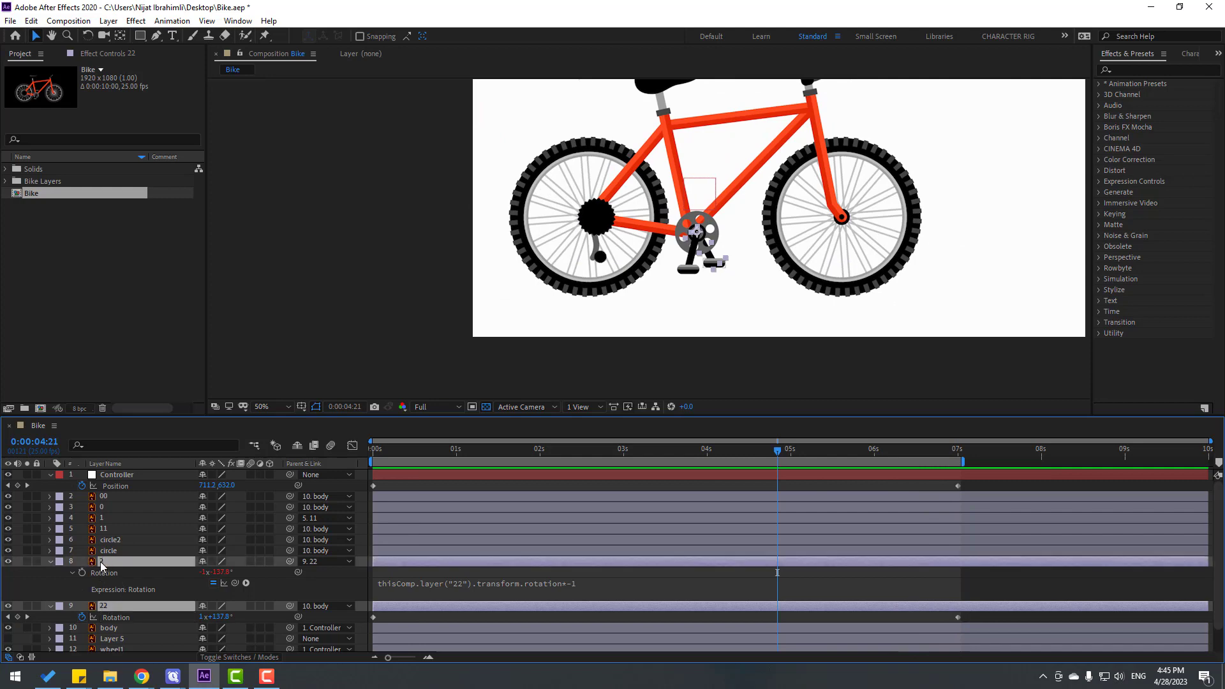
click(26, 561)
drag(592, 452, 734, 454)
scroll(787, 284, up, 2)
key(space)
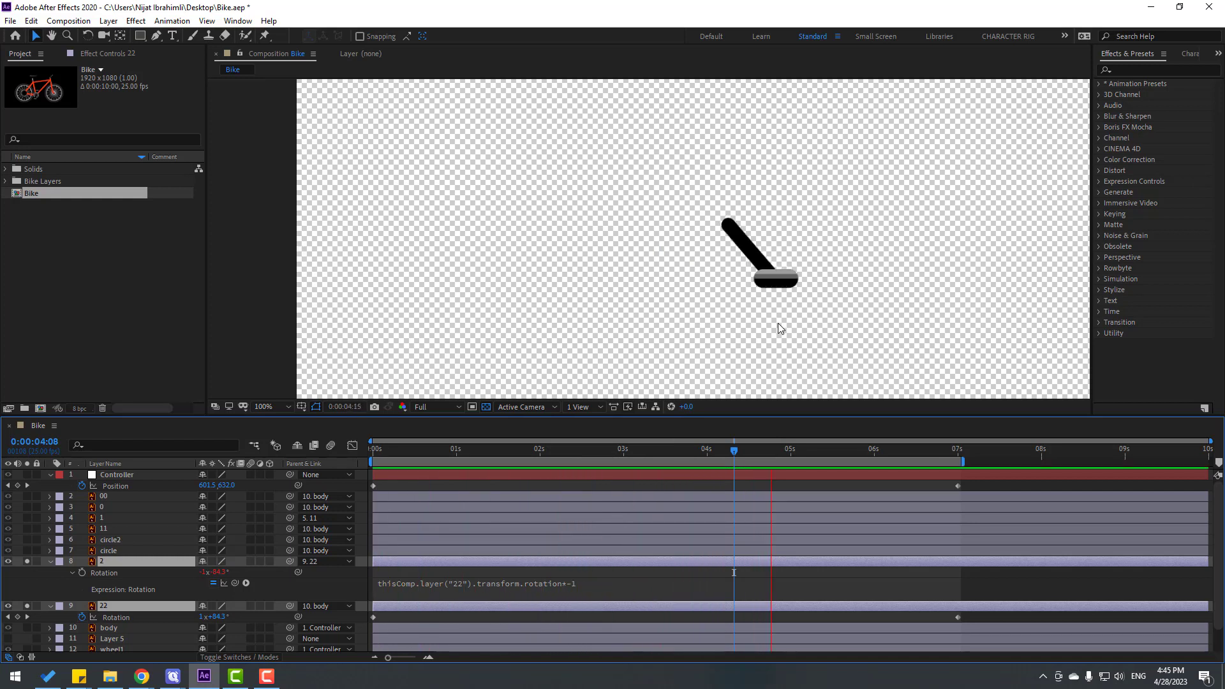
click(753, 451)
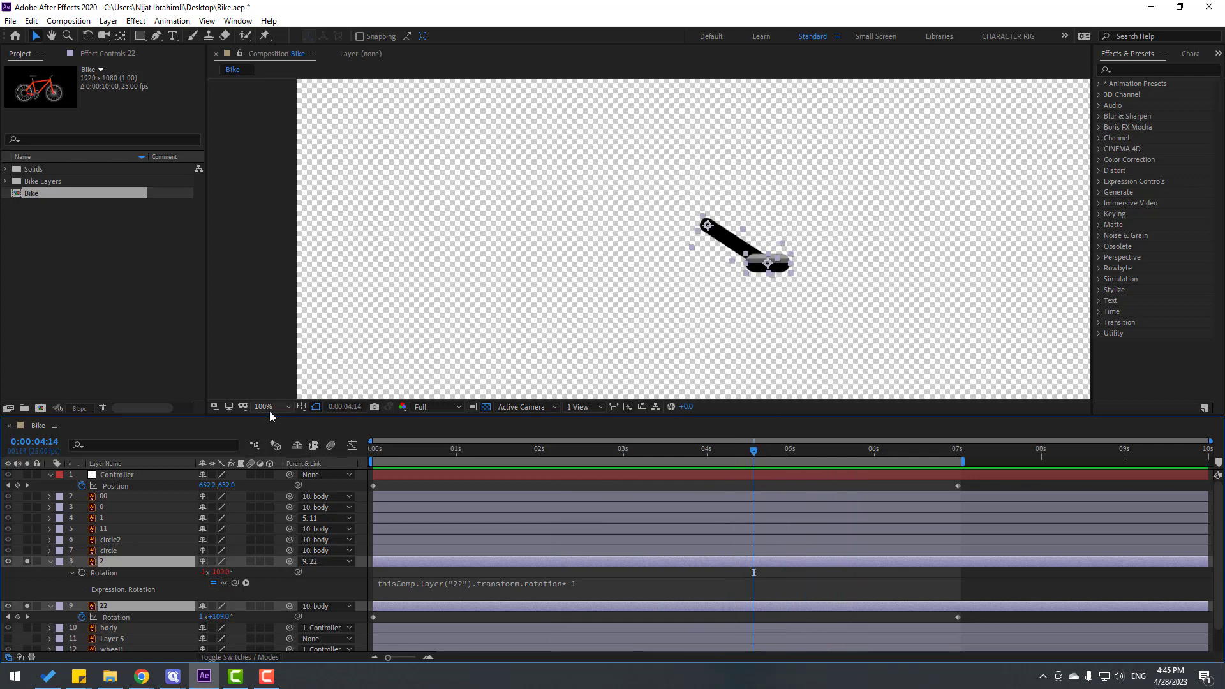
click(269, 410)
drag(27, 565, 27, 608)
scroll(805, 319, down, 1)
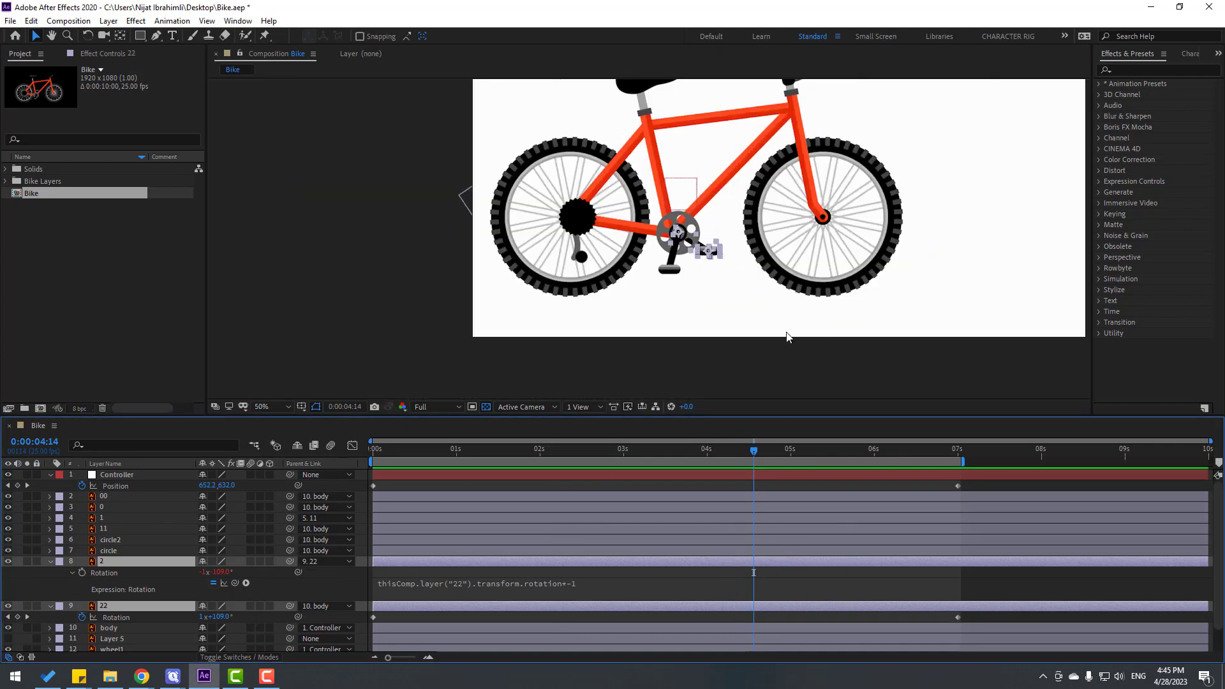
- Add a rotation expression to pedal layer 1 that links it to layer 11's rotation multiplied by -1
click(51, 563)
click(106, 518)
click(106, 572)
click(126, 521)
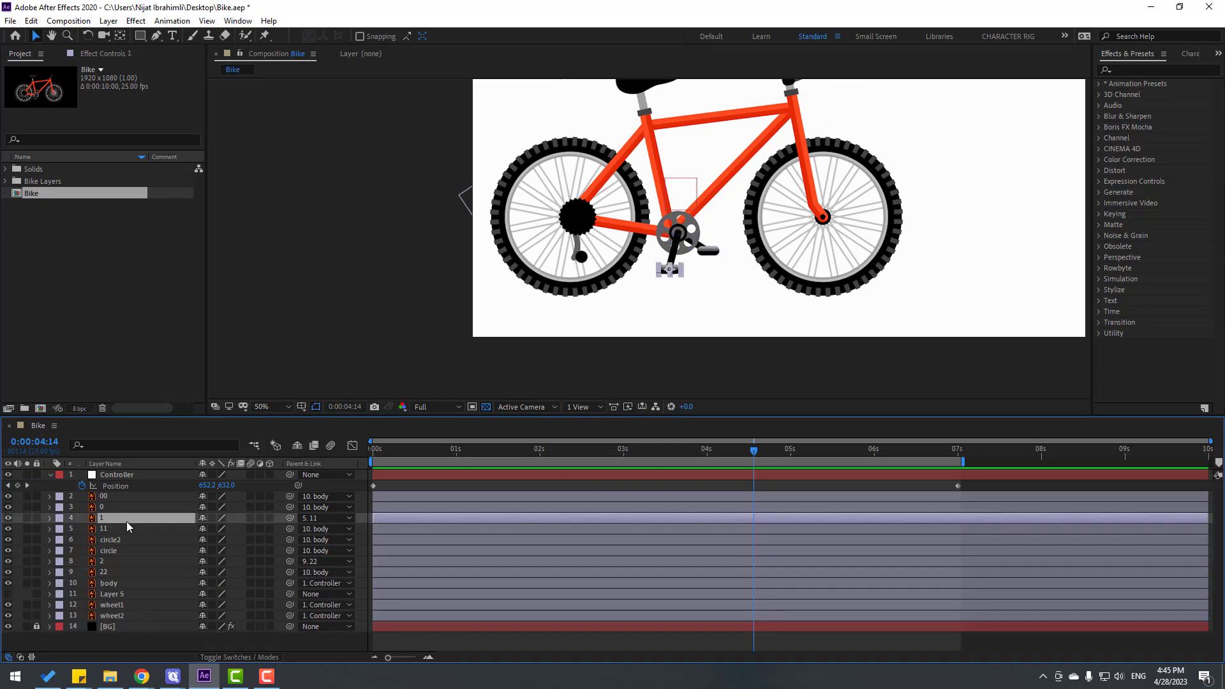
shift+click(109, 529)
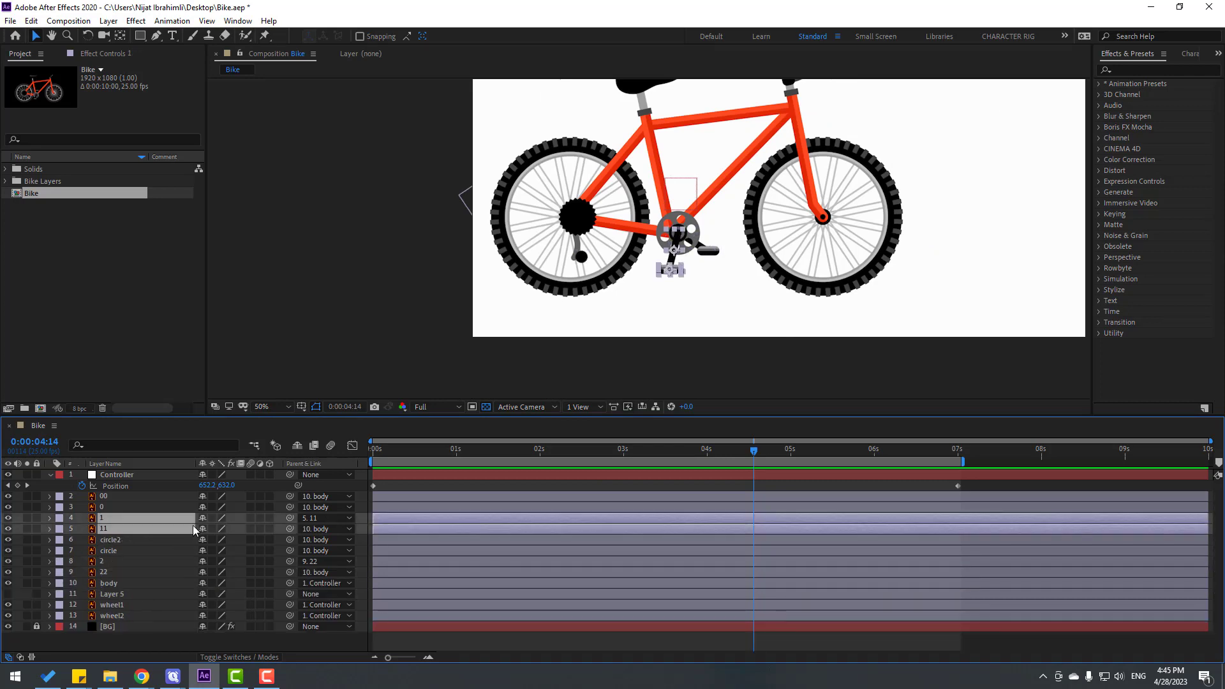
key(r)
click(64, 530)
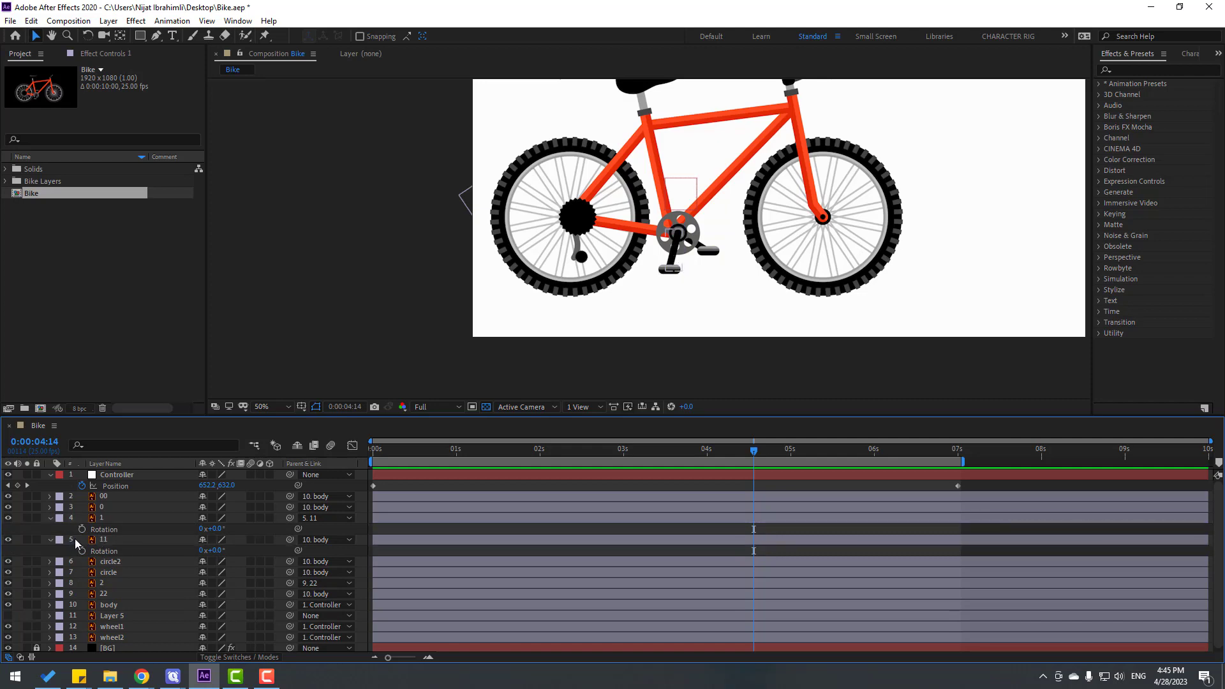
alt+click(82, 528)
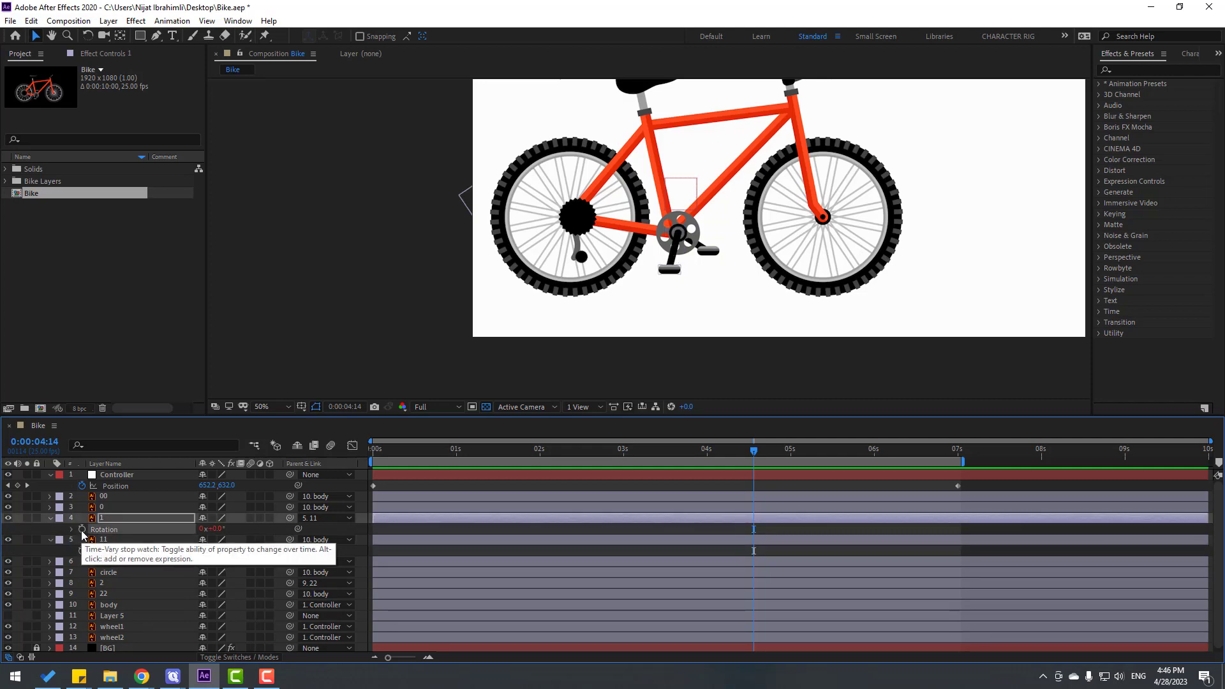
drag(234, 539, 111, 576)
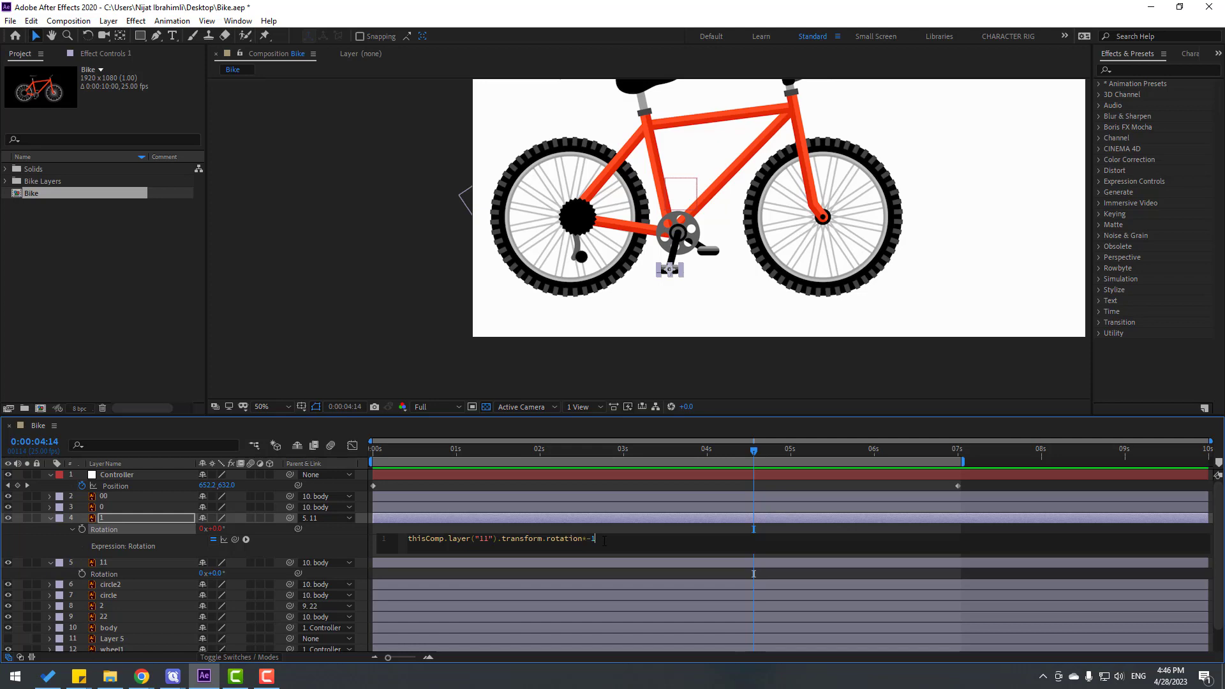
click(576, 525)
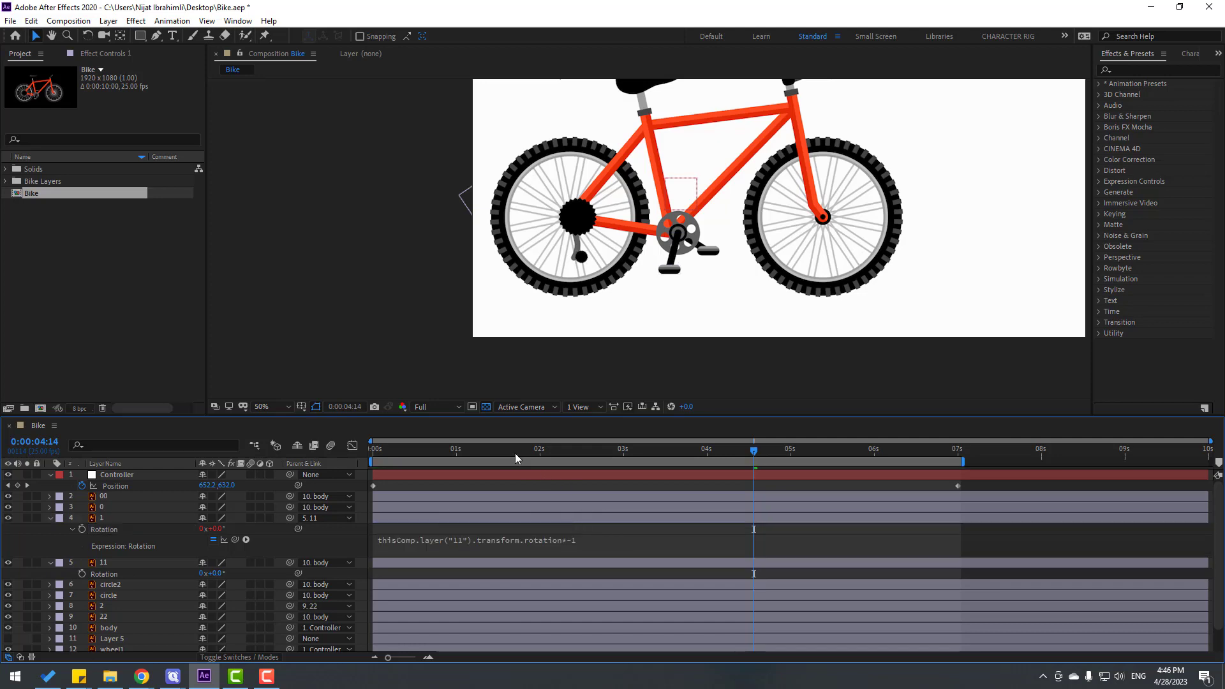
- Test the linked pedal by rotating layer 11 at 0:00:03:19, and undo the rotation
drag(517, 456, 675, 453)
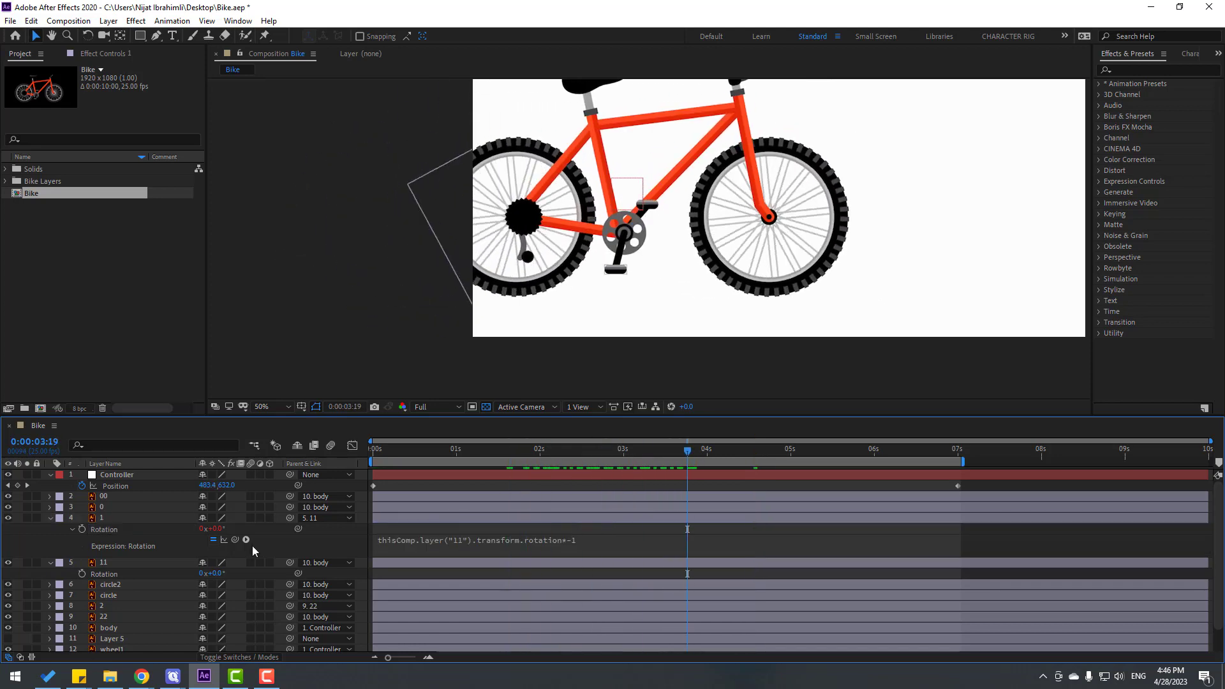
drag(218, 579, 208, 580)
scroll(550, 339, up, 2)
key(ctrl+z)
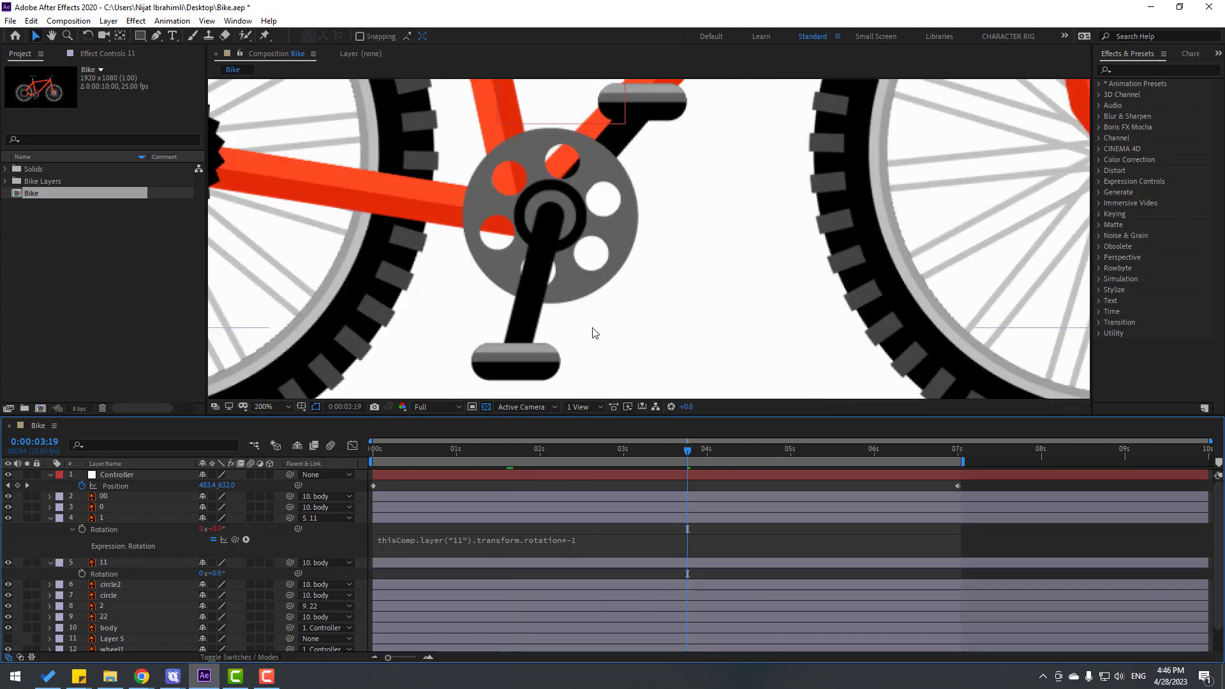
- Move crank layer 11's anchor point to the centre of the chainring
click(544, 300)
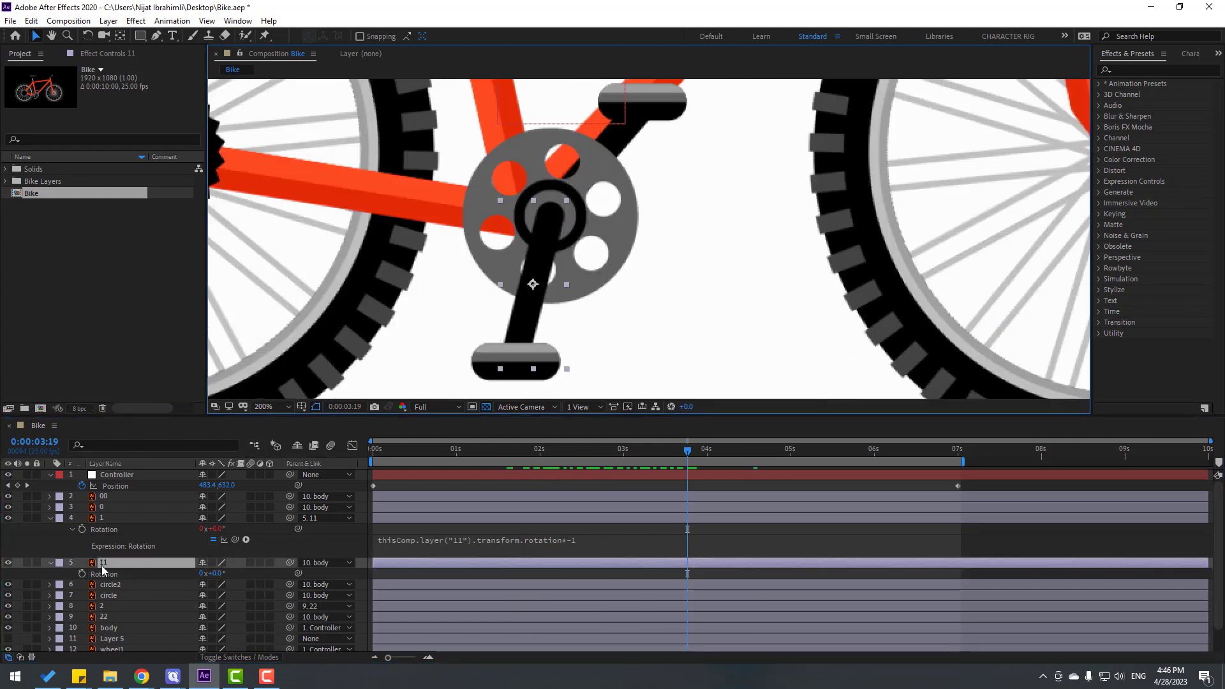
click(118, 37)
drag(533, 284, 547, 245)
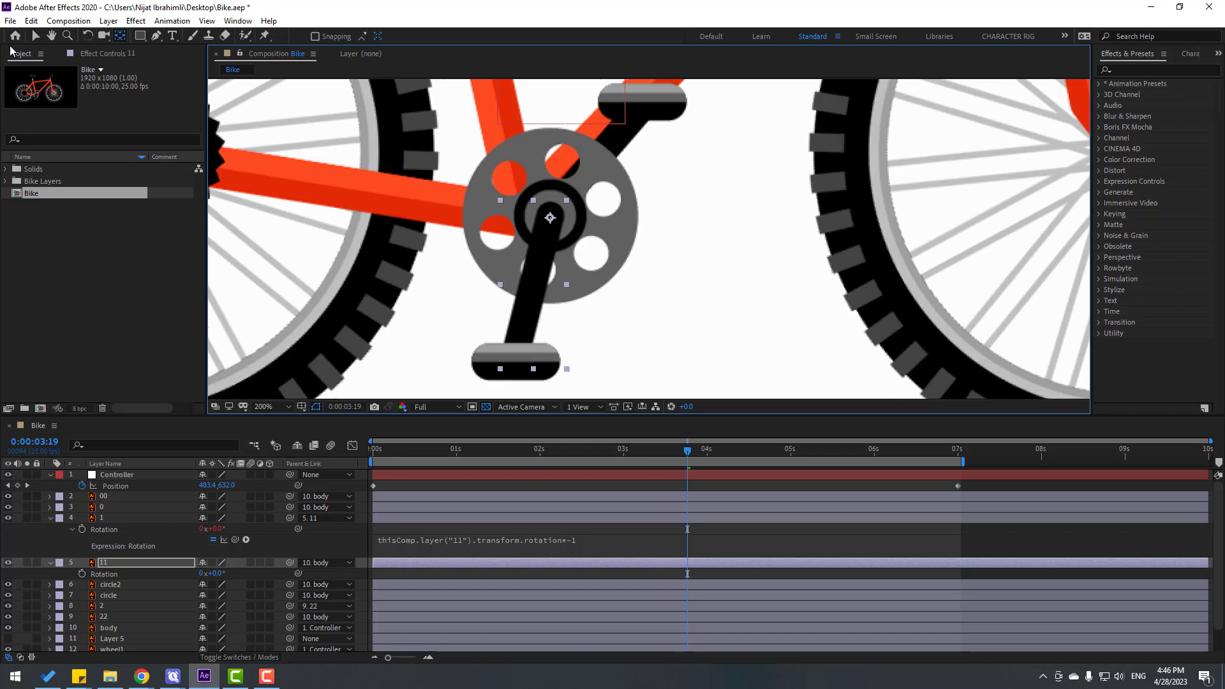
key(v)
scroll(687, 263, down, 1)
- Keyframe layer 11's rotation from 0x+0° at 0:00:00:00 to 2x+0° at 0:00:07:00 and preview both pedals
drag(855, 453, 958, 456)
drag(965, 284, 584, 284)
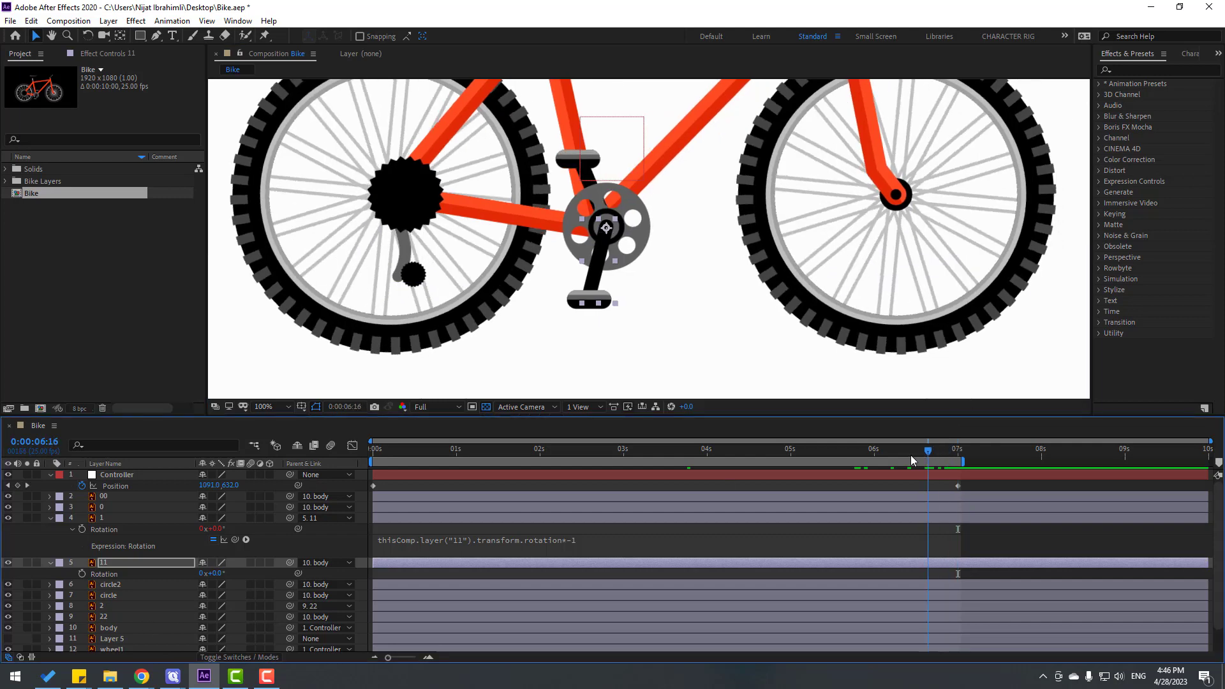
drag(950, 457, 303, 494)
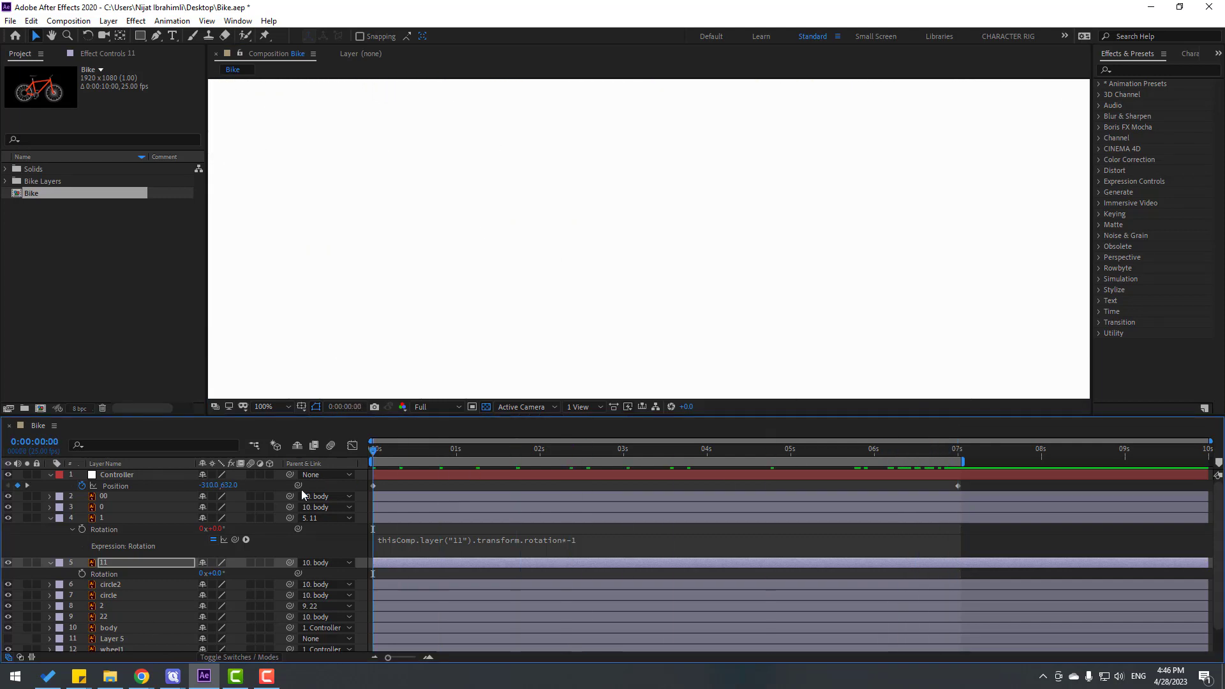
click(82, 574)
scroll(621, 281, down, 2)
drag(434, 450, 959, 459)
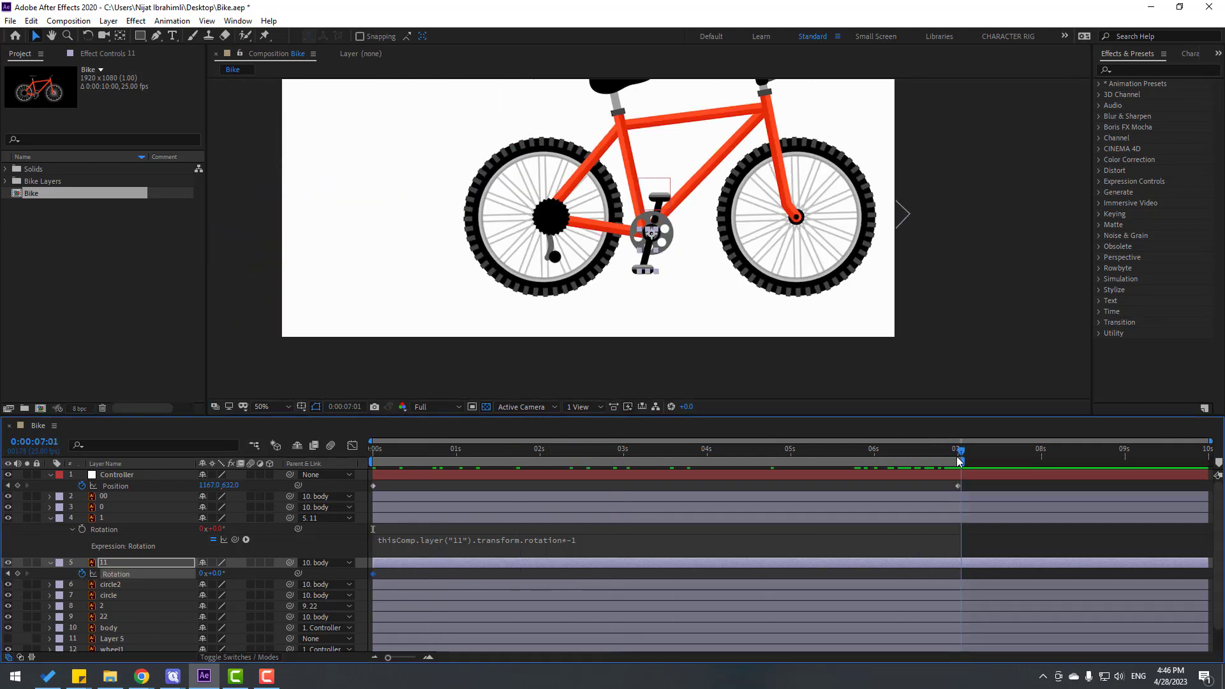
click(203, 574)
text(2)
key(Return)
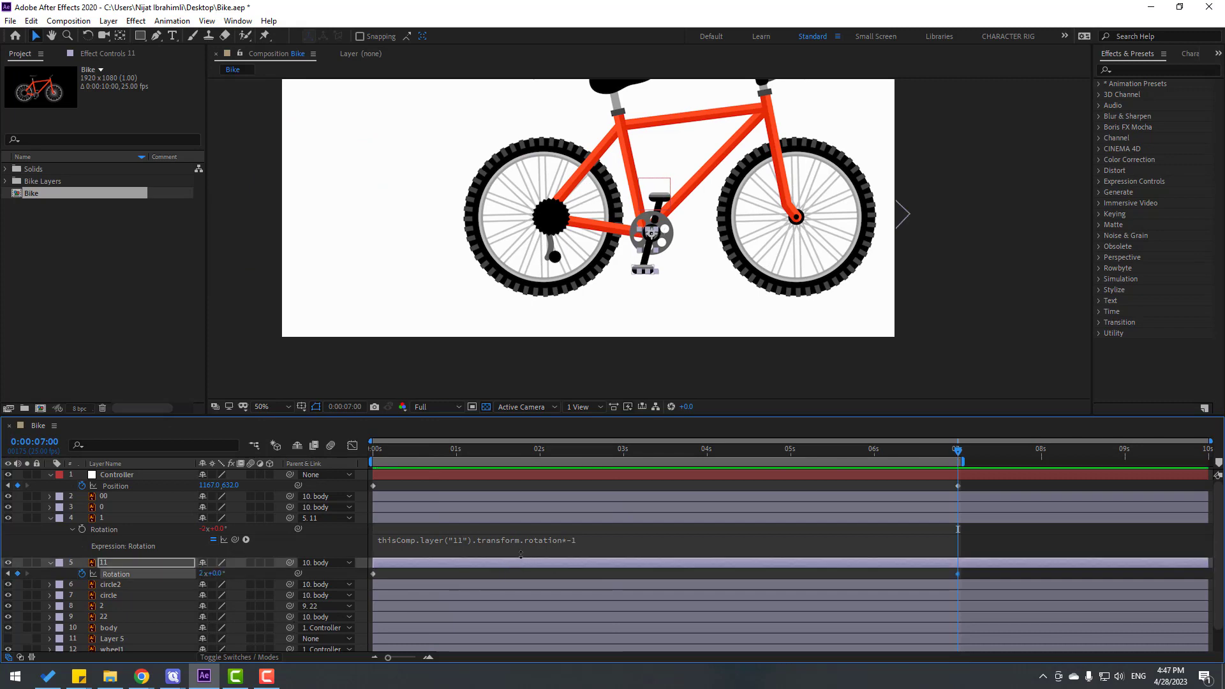
key(space)
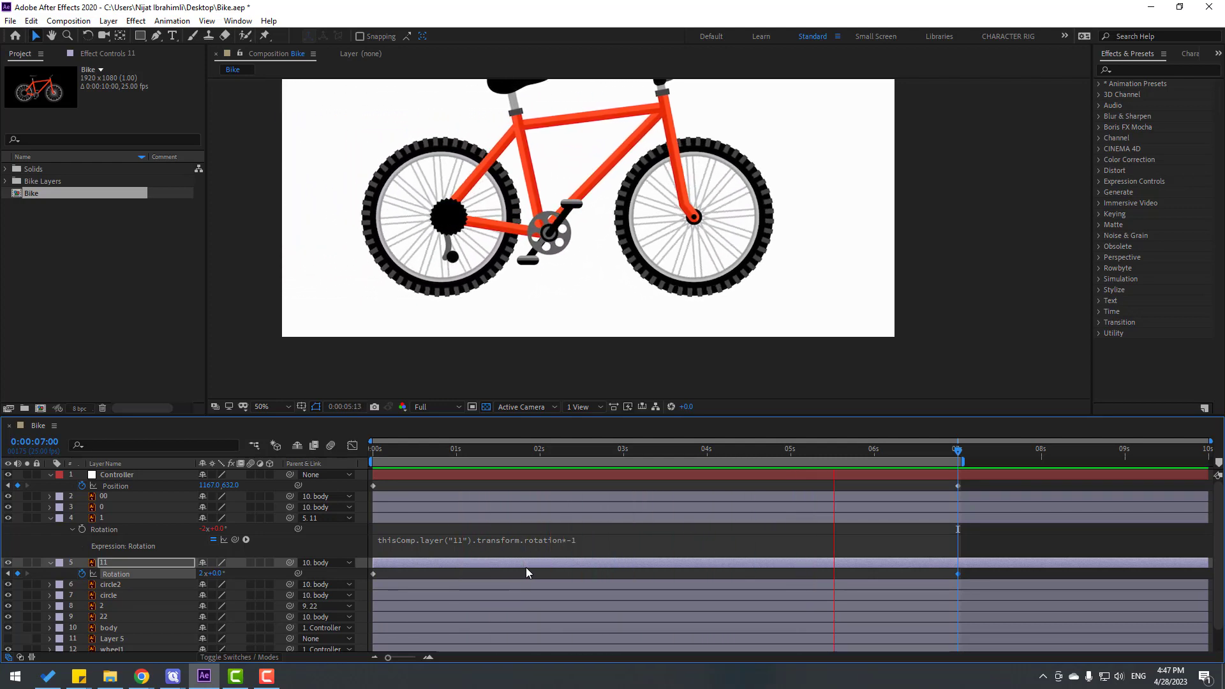
click(815, 452)
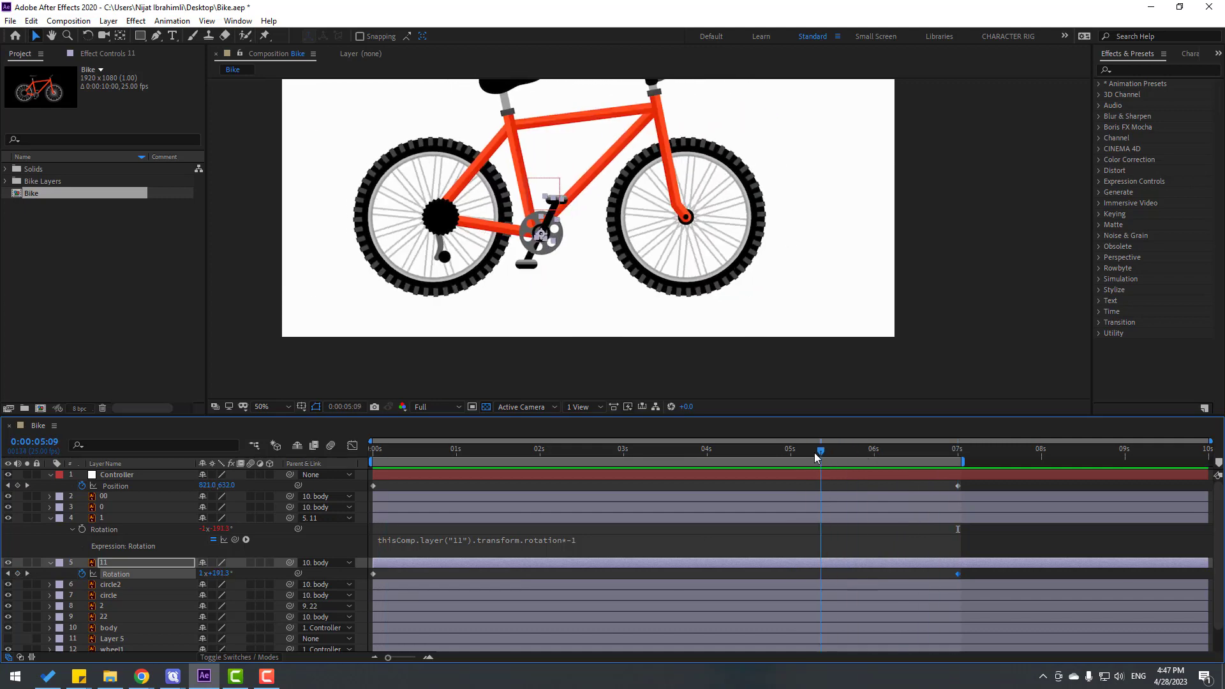
- Move layers 1 and 11 below the body layer in the stacking order and preview the animation
click(51, 518)
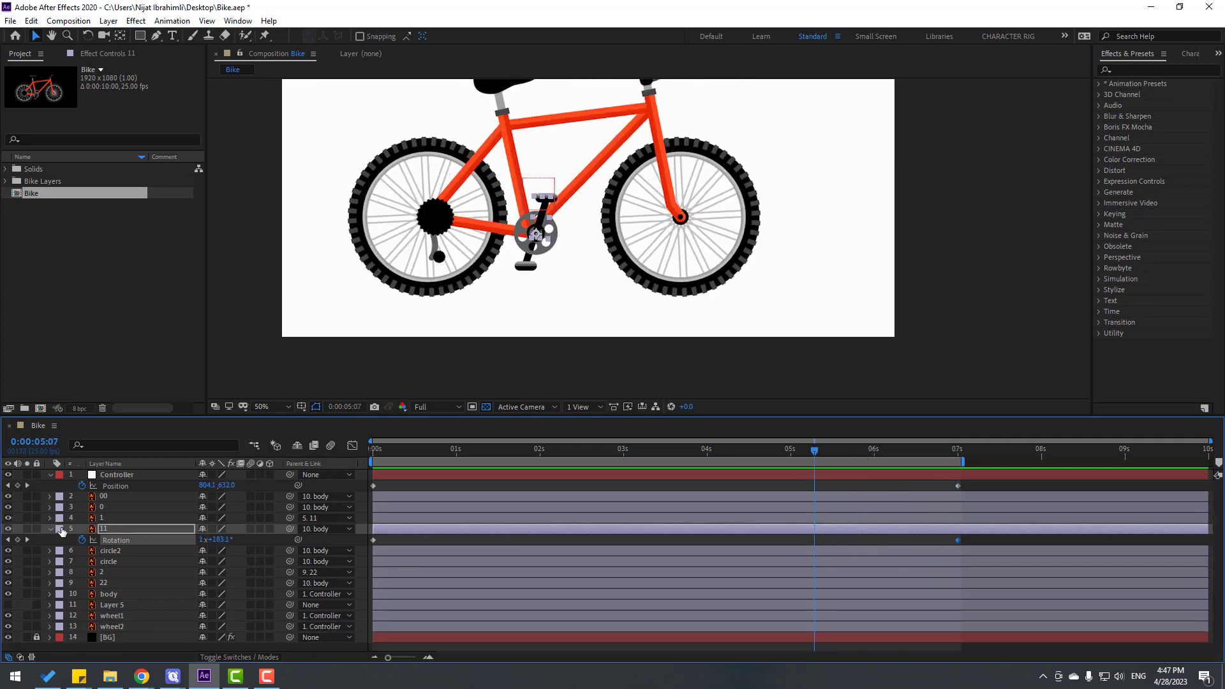
click(103, 522)
shift+click(110, 529)
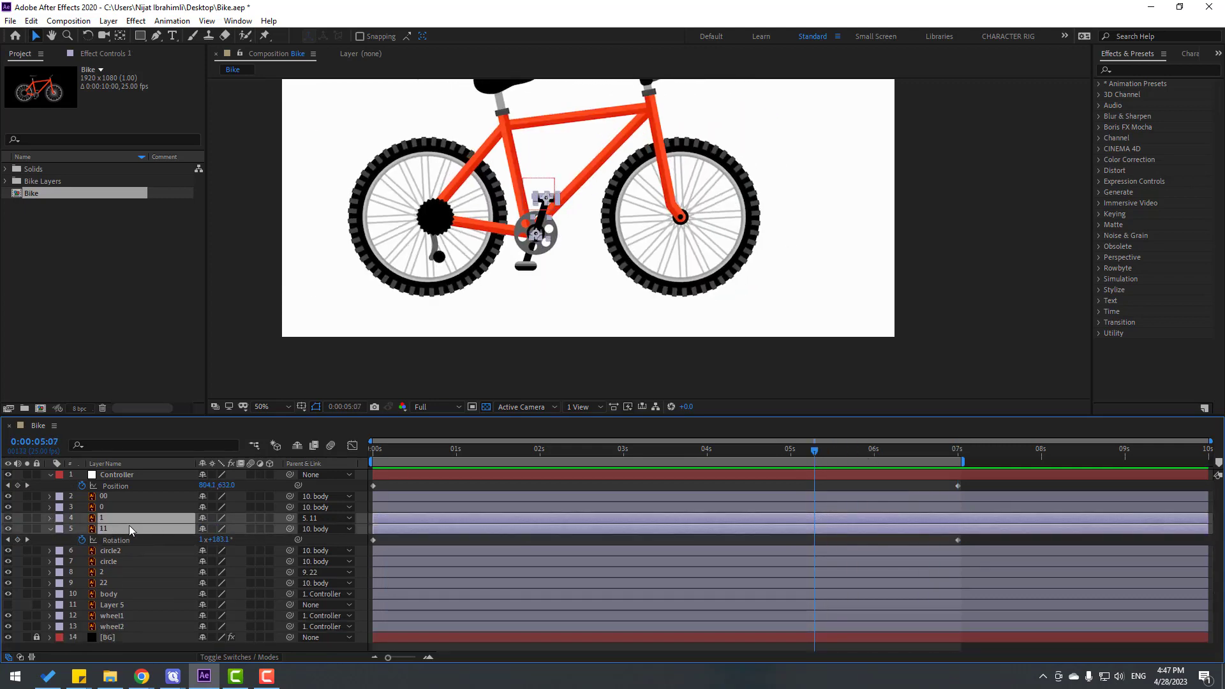
drag(112, 533, 145, 596)
click(962, 352)
key(space)
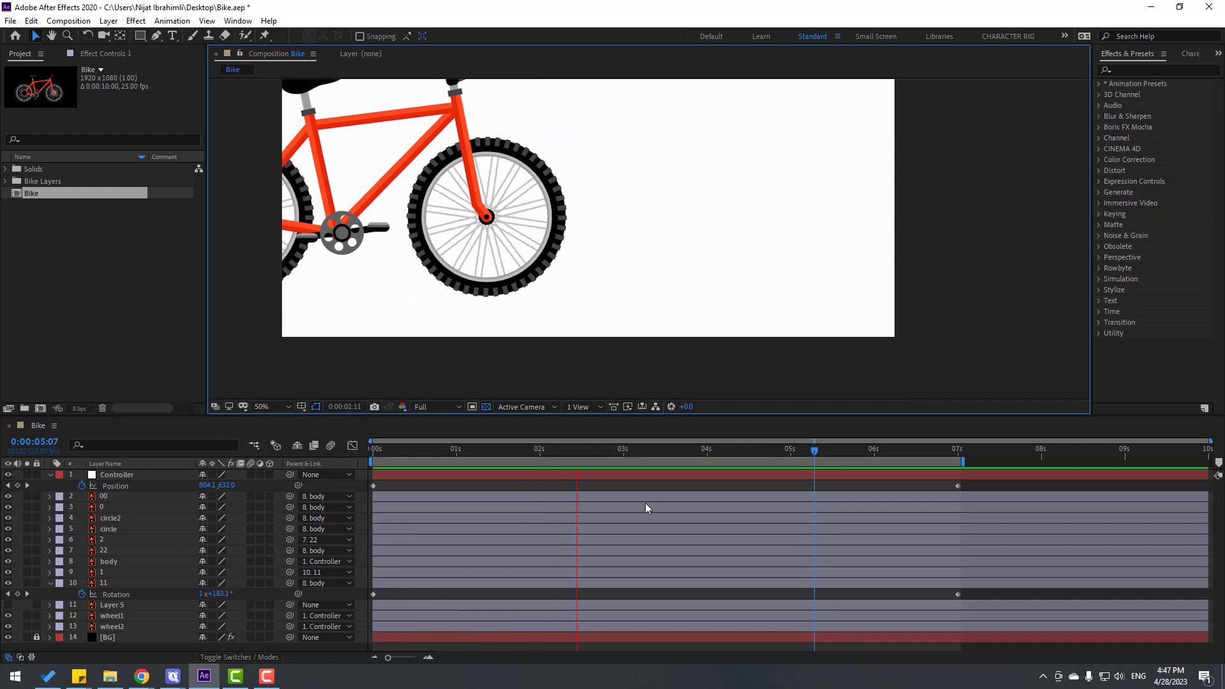
drag(673, 451, 179, 557)
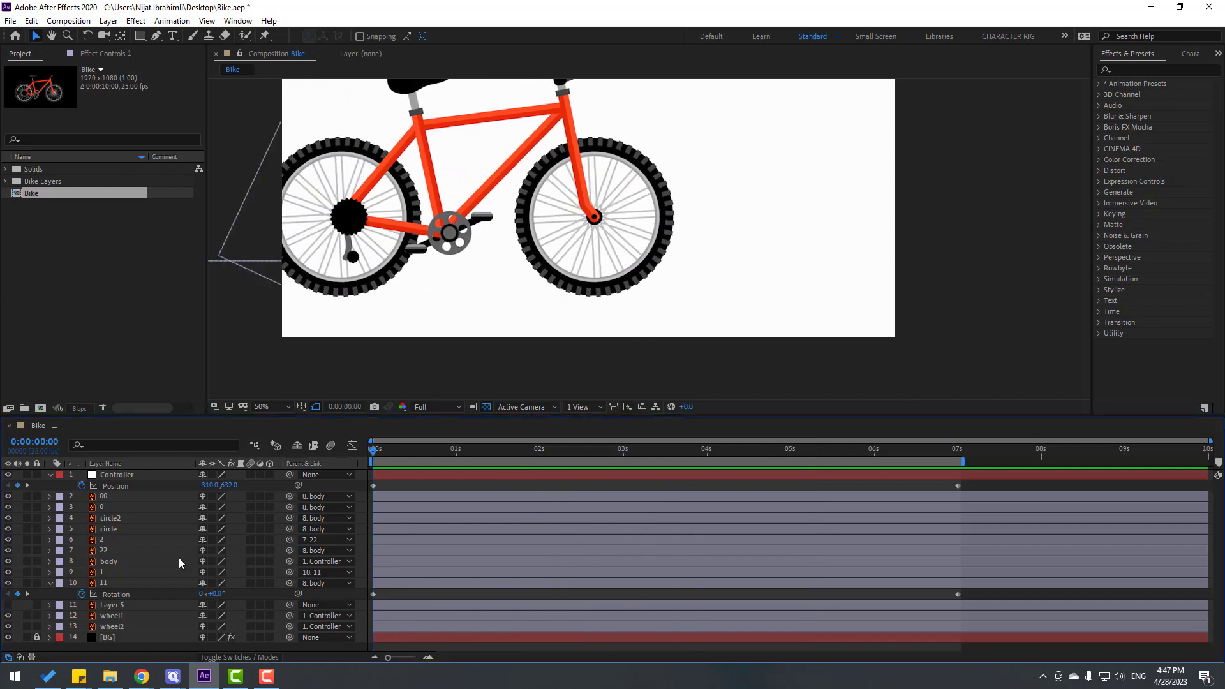
- Move layers 2 and 22 above circle2 in the stacking order and preview the animation
click(103, 550)
drag(519, 453, 701, 454)
scroll(424, 296, up, 1)
drag(424, 296, 759, 303)
key(v)
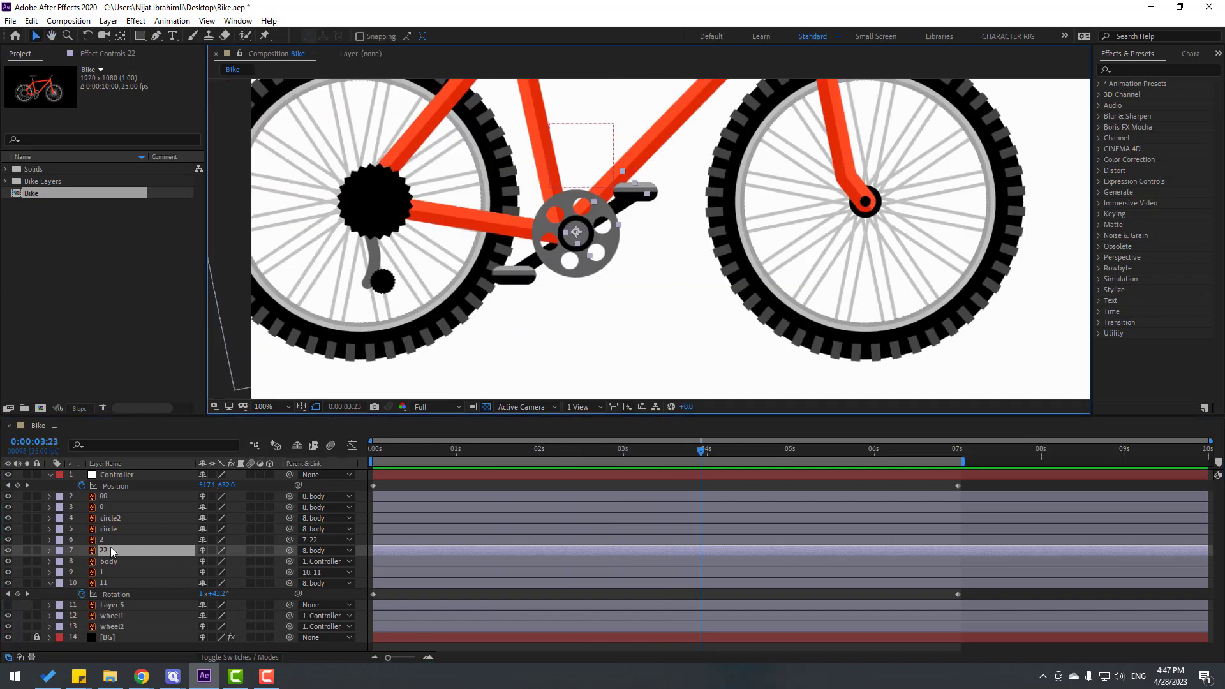
ctrl+click(105, 541)
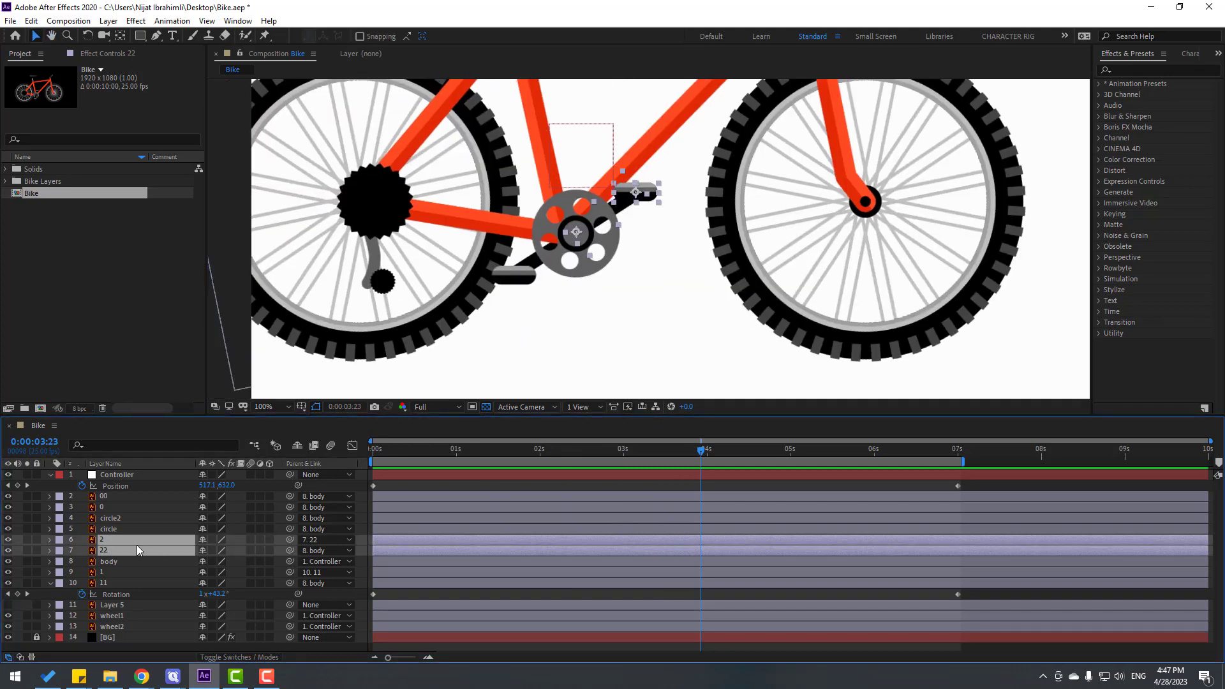
drag(110, 542, 131, 519)
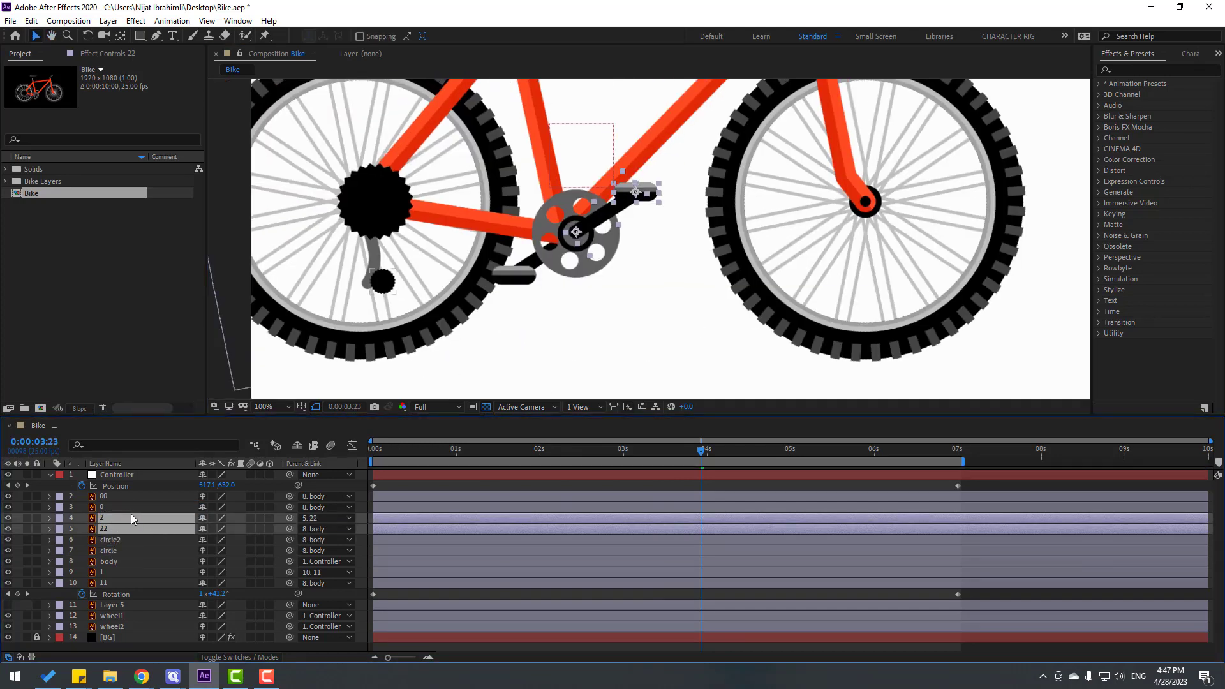
scroll(626, 319, down, 2)
key(space)
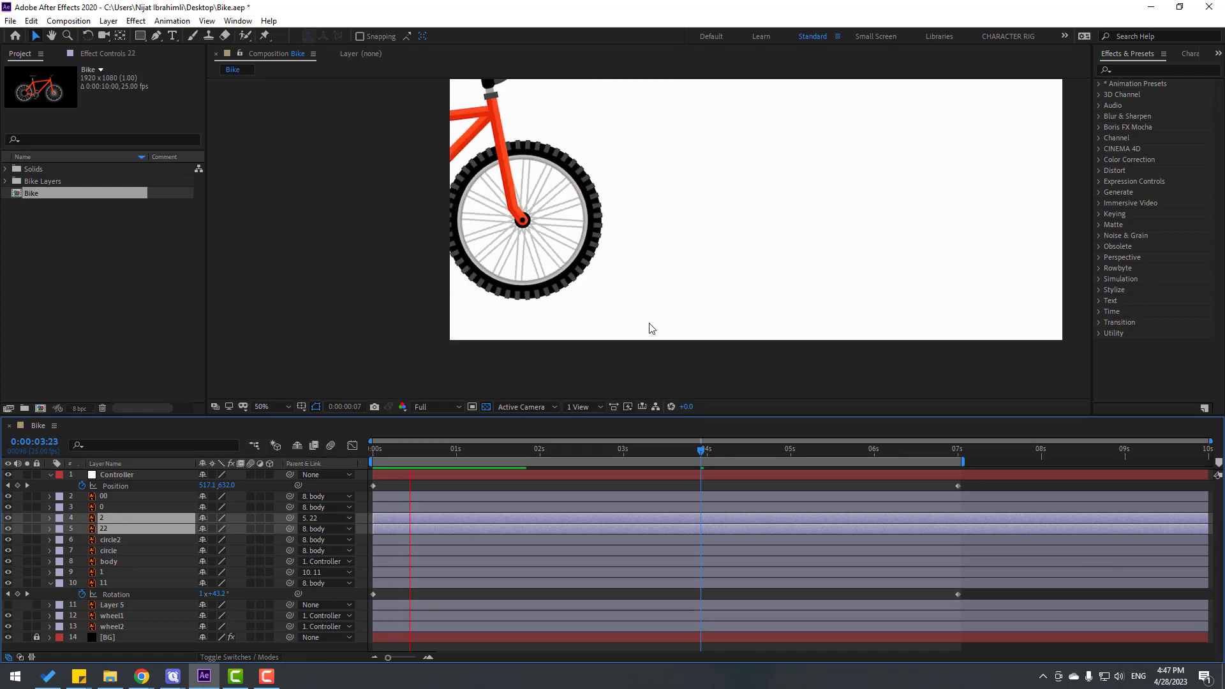
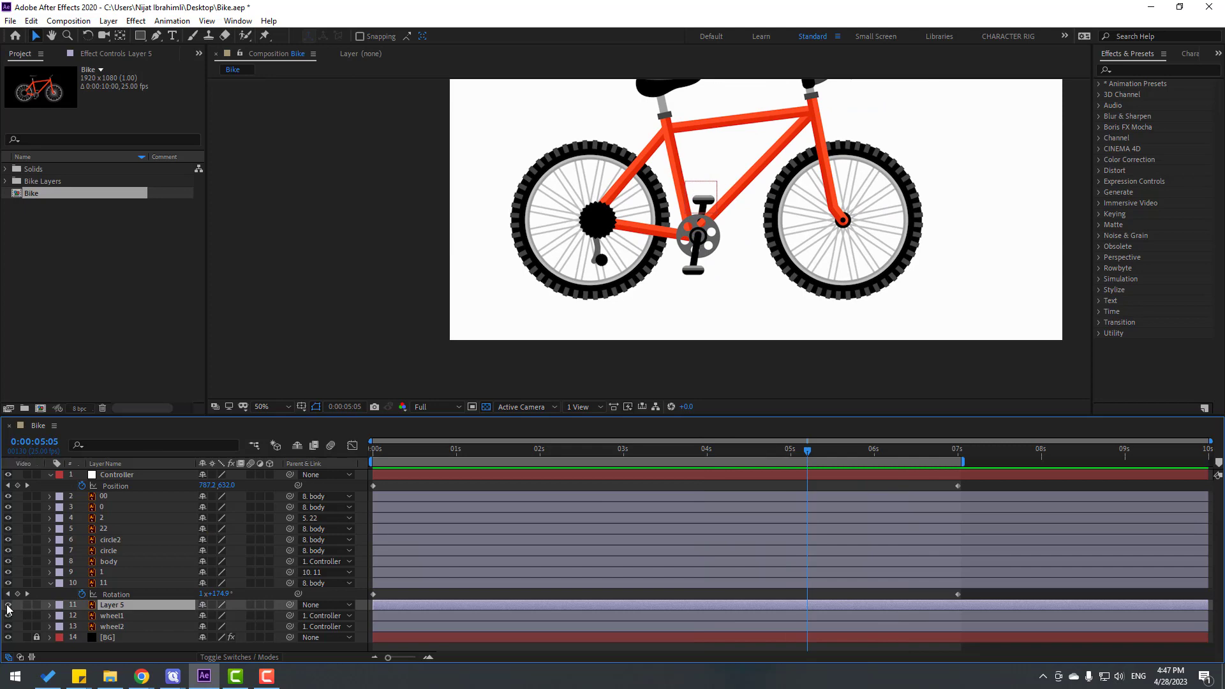
- Trace the original chain around the rear sprocket, lower derailleur wheel and front chainring as a closed path with the Pen tool
scroll(786, 396, up, 1)
drag(723, 319, 747, 319)
drag(784, 454, 828, 451)
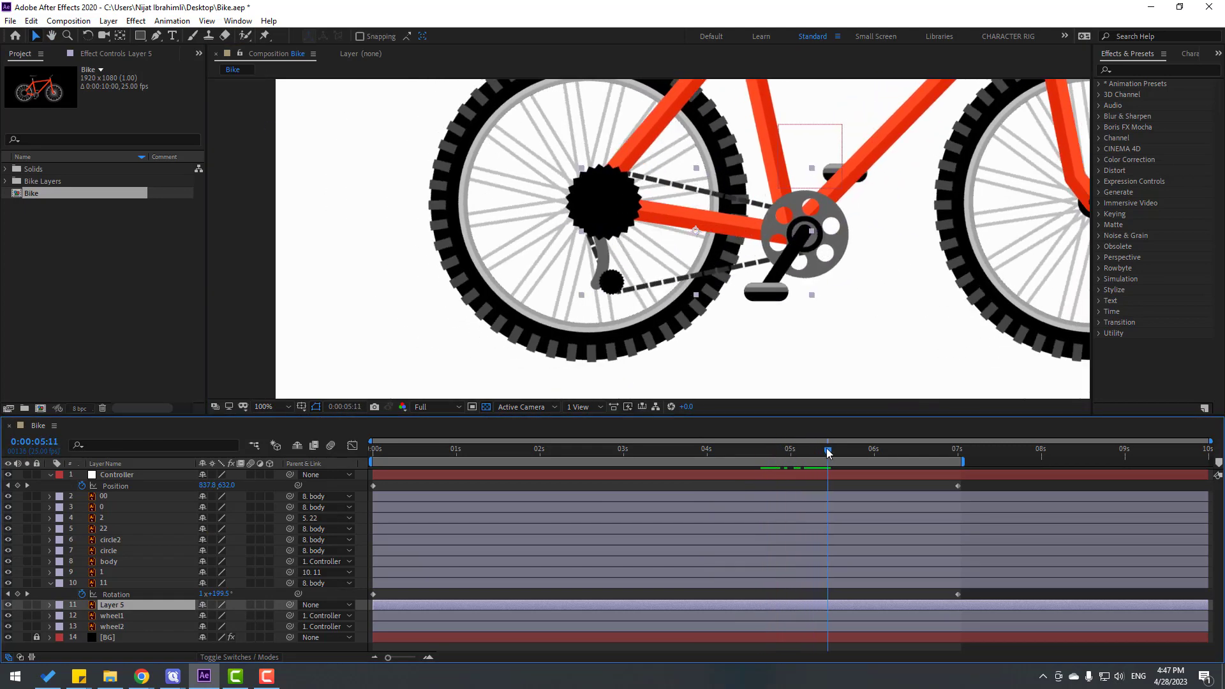
click(863, 486)
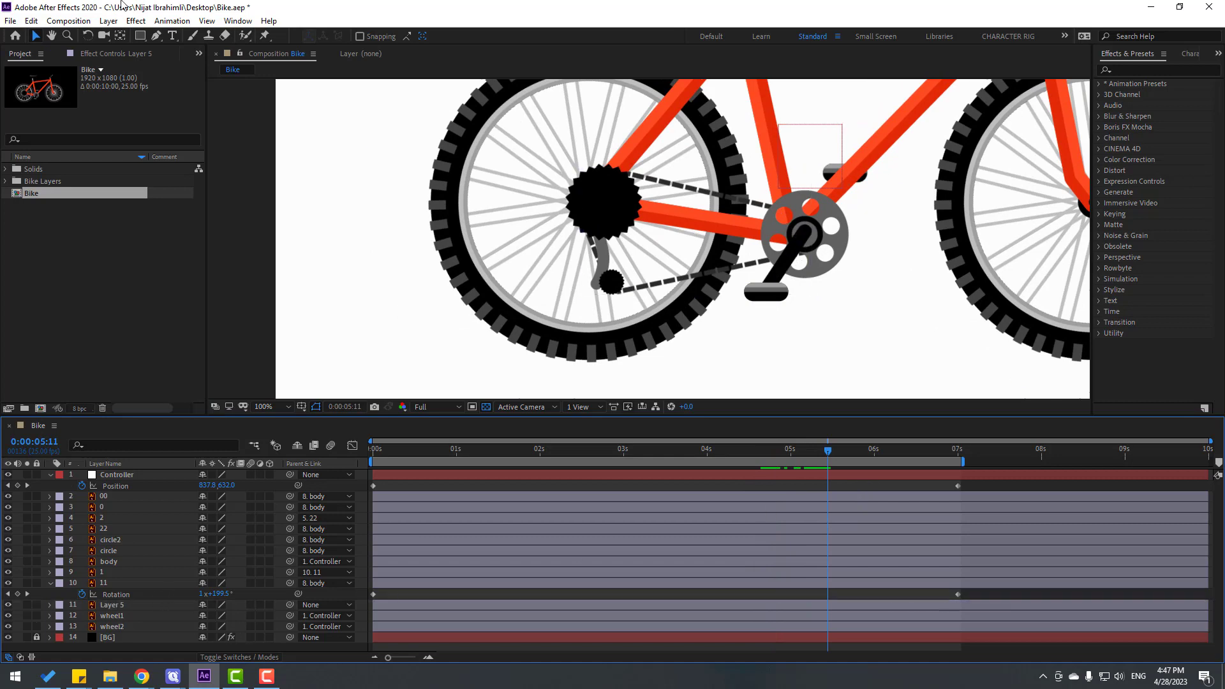
click(156, 36)
key(period)
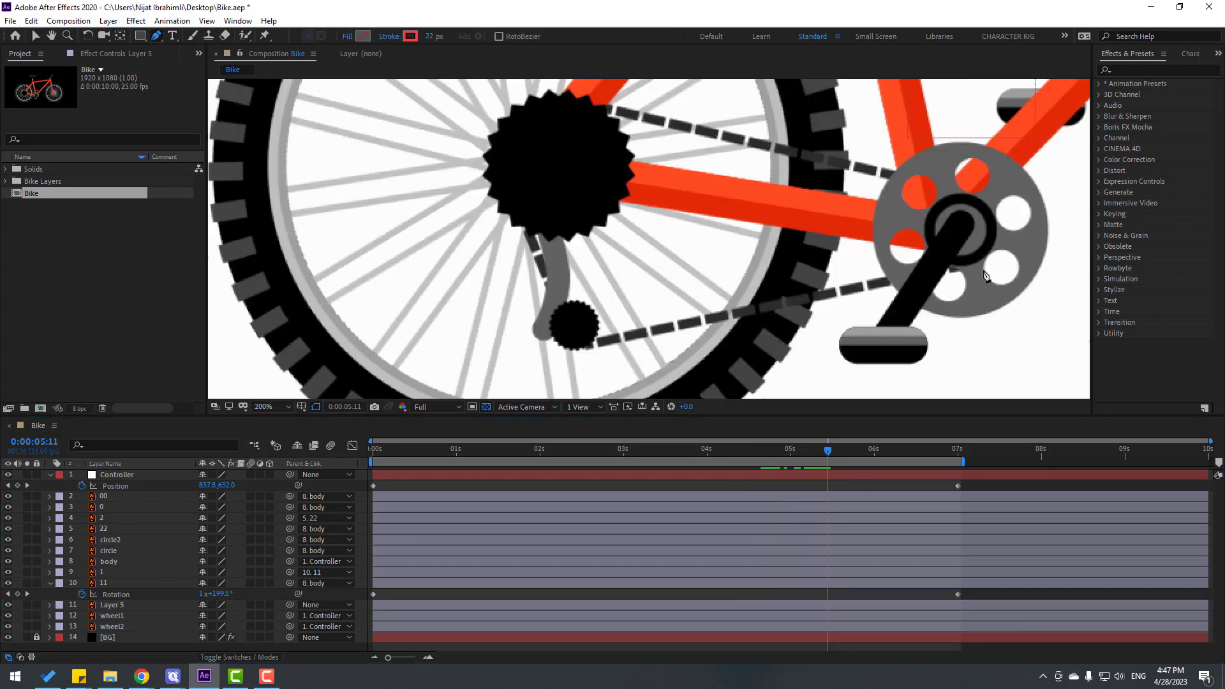
drag(970, 262, 957, 264)
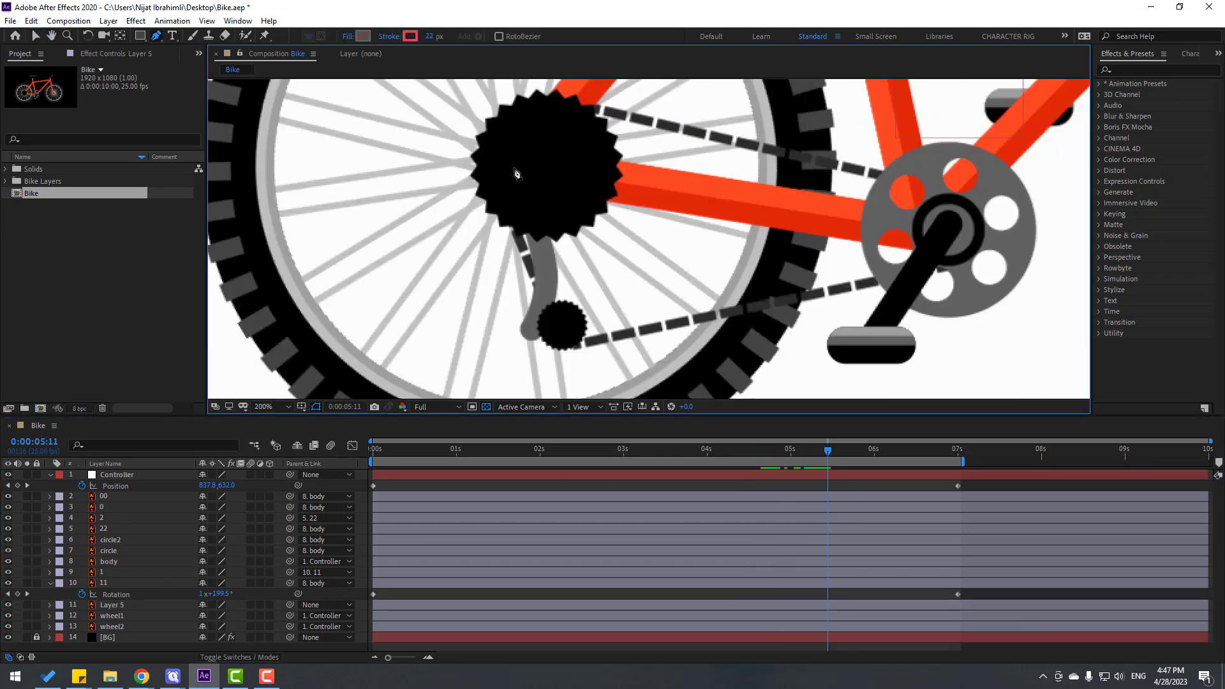
click(495, 183)
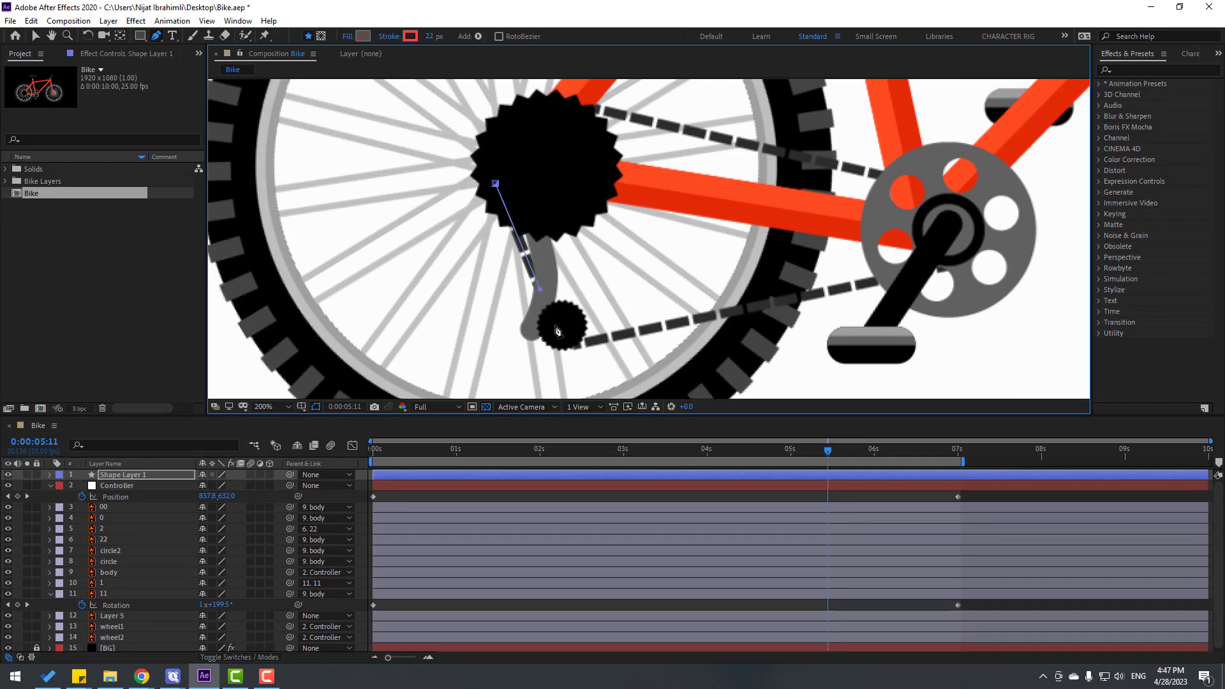
click(577, 346)
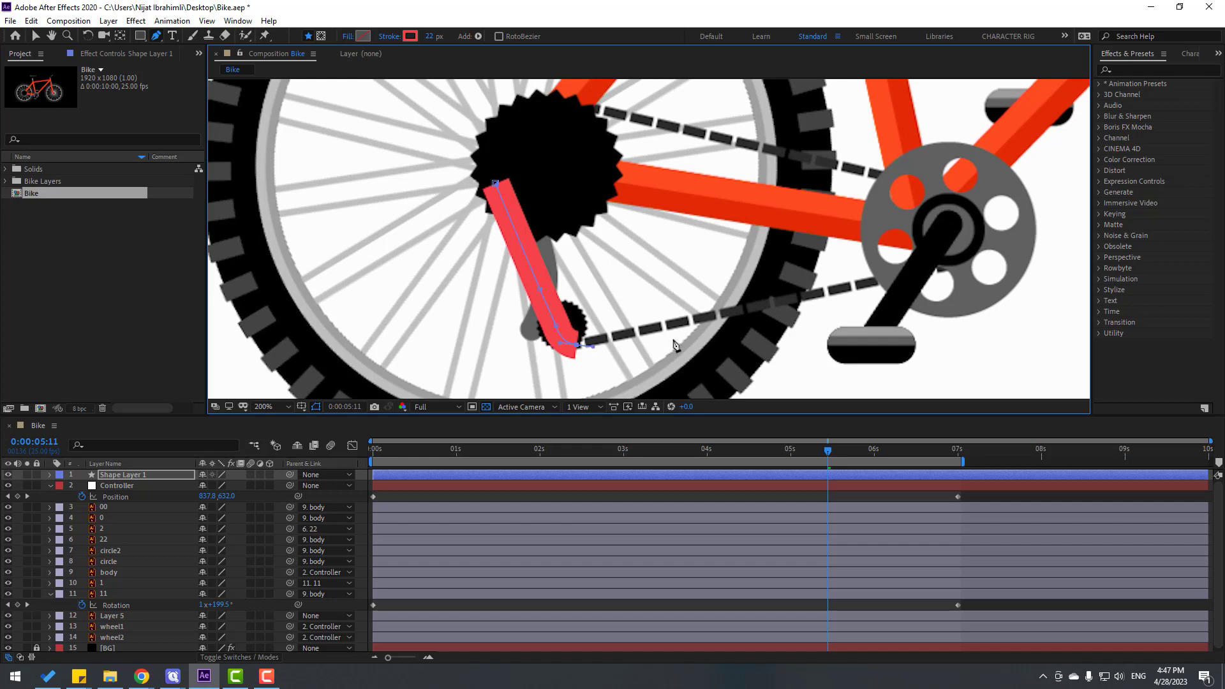
click(778, 302)
click(958, 263)
drag(946, 194, 916, 183)
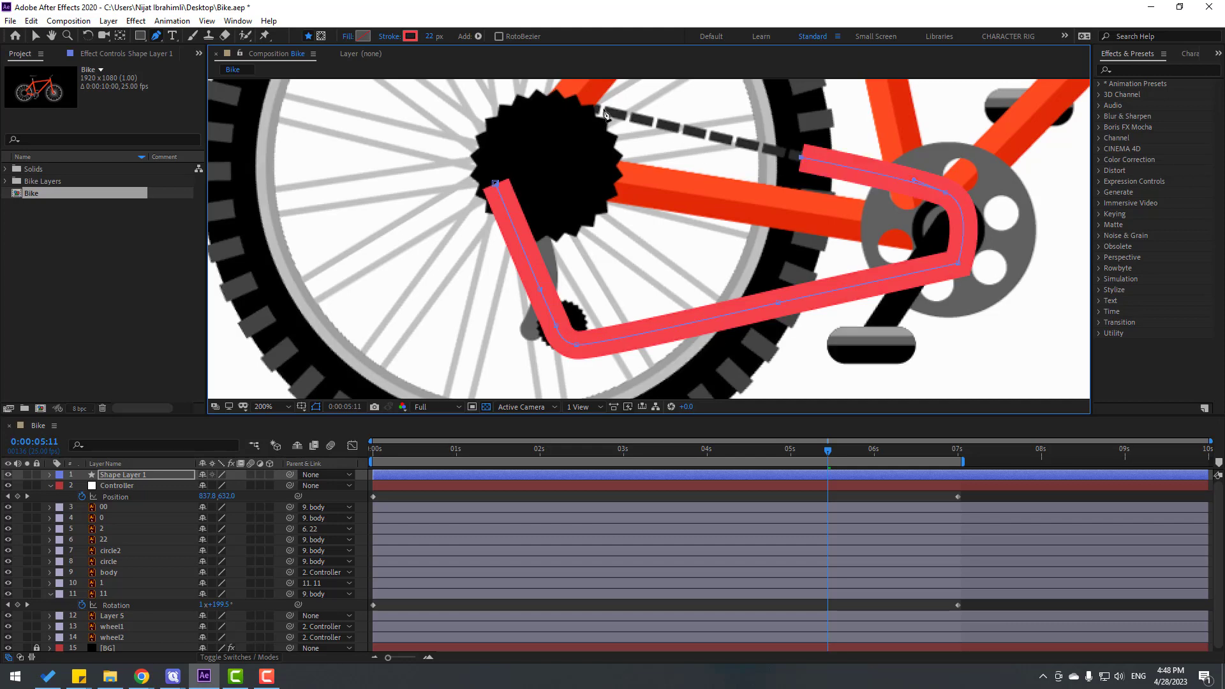
drag(516, 130, 504, 145)
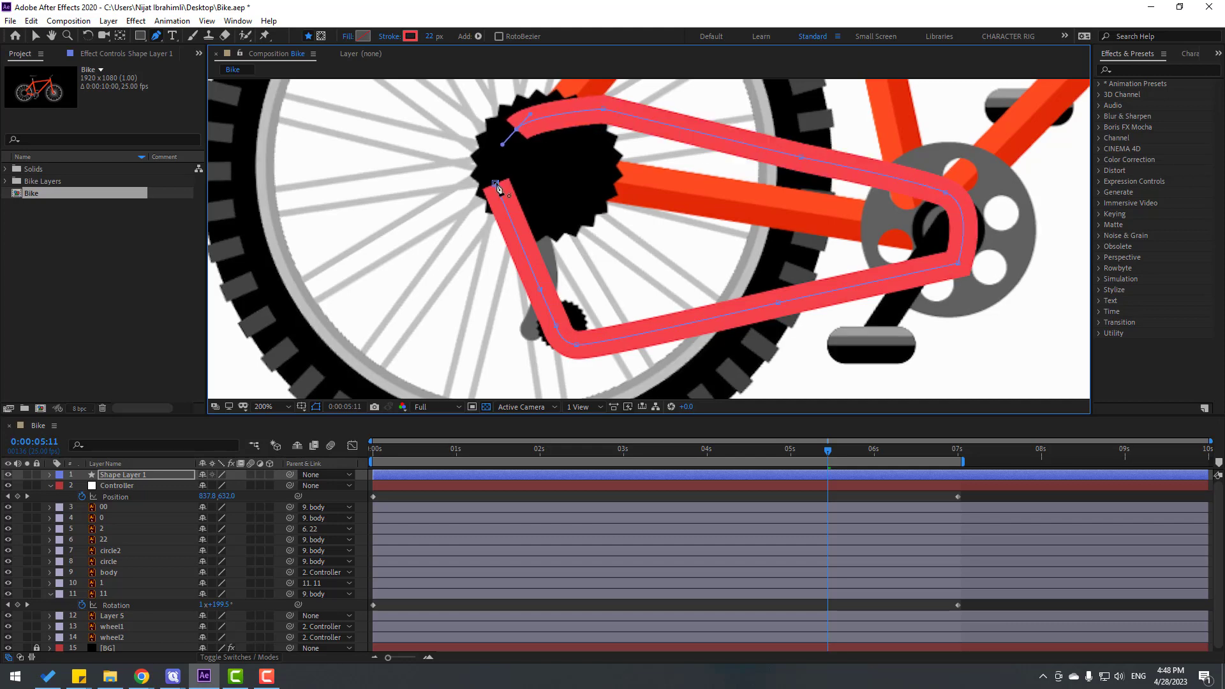
click(496, 185)
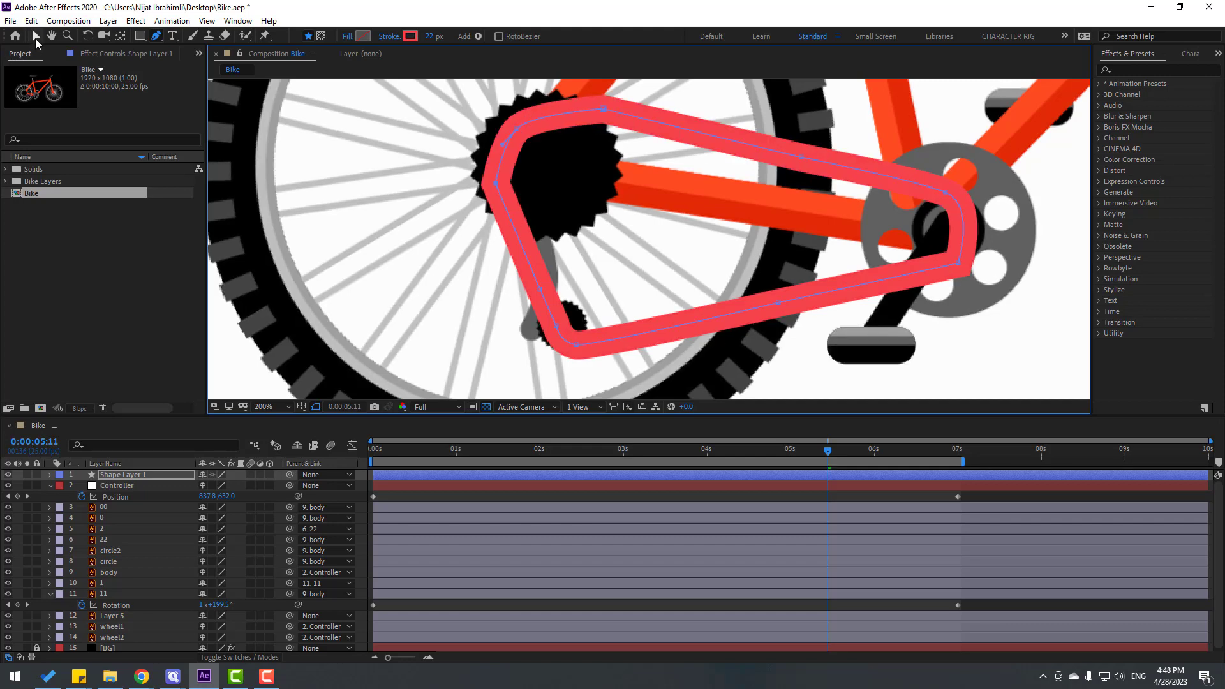
- Give the traced chain path a 10 px black (000000) stroke and delete the original chain, Layer 5
click(36, 37)
drag(528, 37, 524, 37)
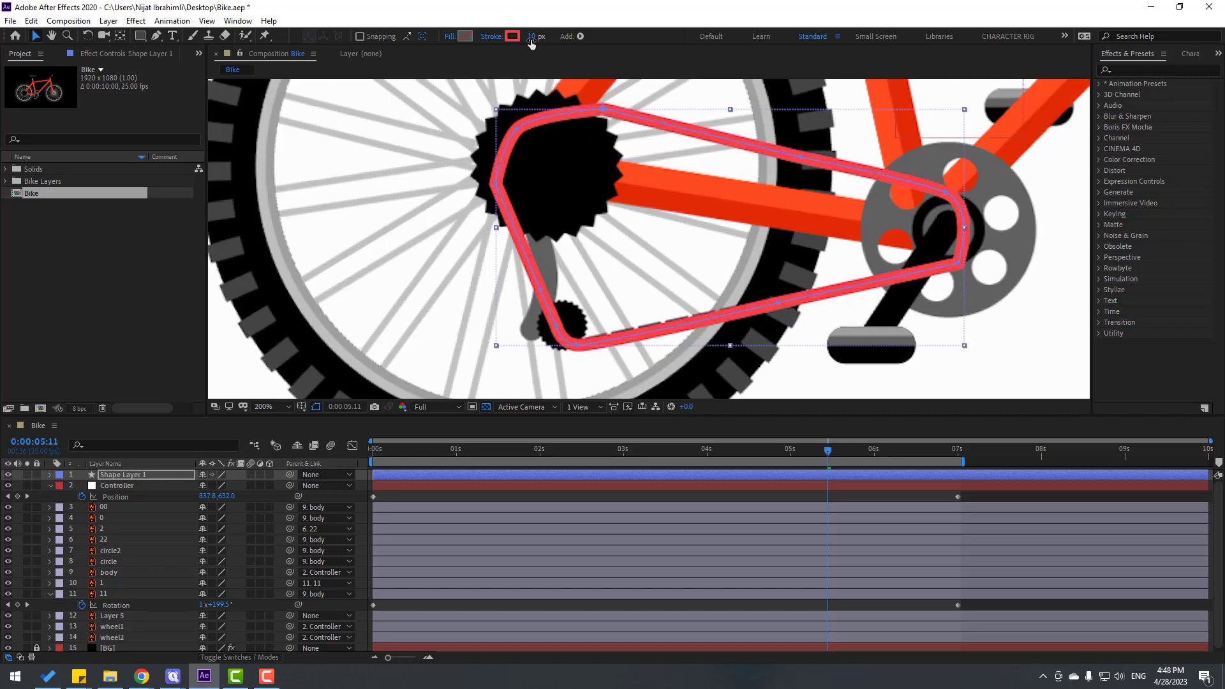
click(517, 37)
click(586, 595)
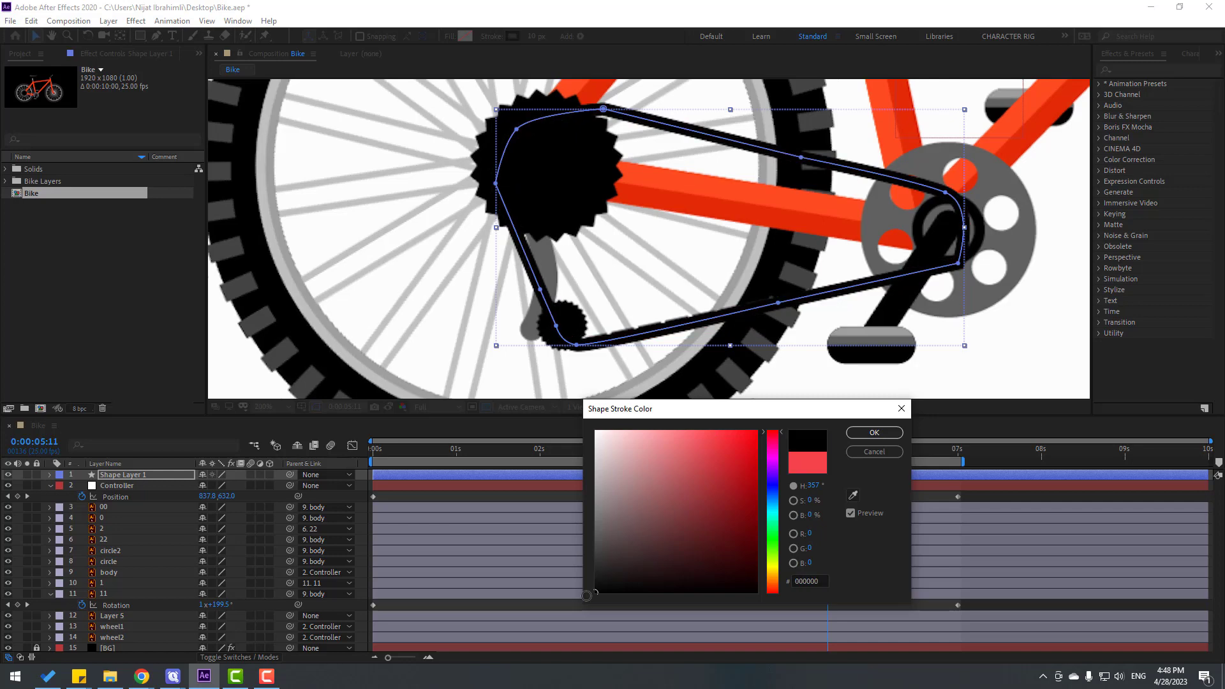
click(892, 433)
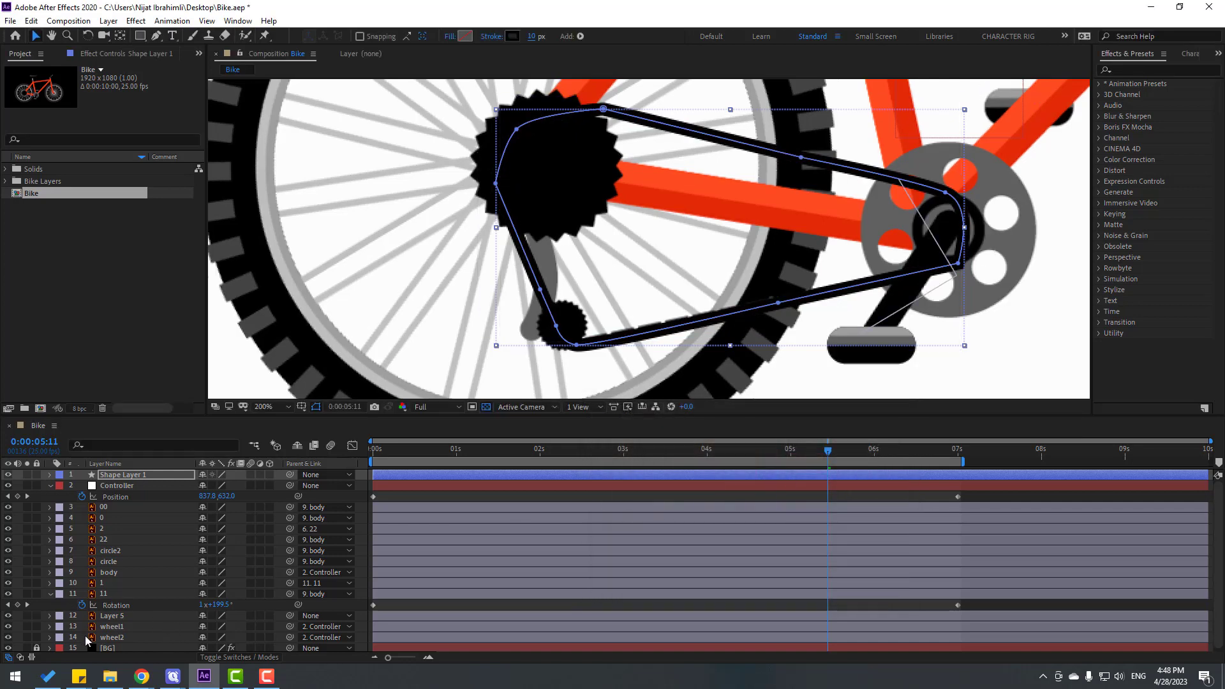
click(104, 616)
key(Delete)
- Add dashes to Shape Layer 1's Stroke 1 and set the Dash length to 29
click(122, 476)
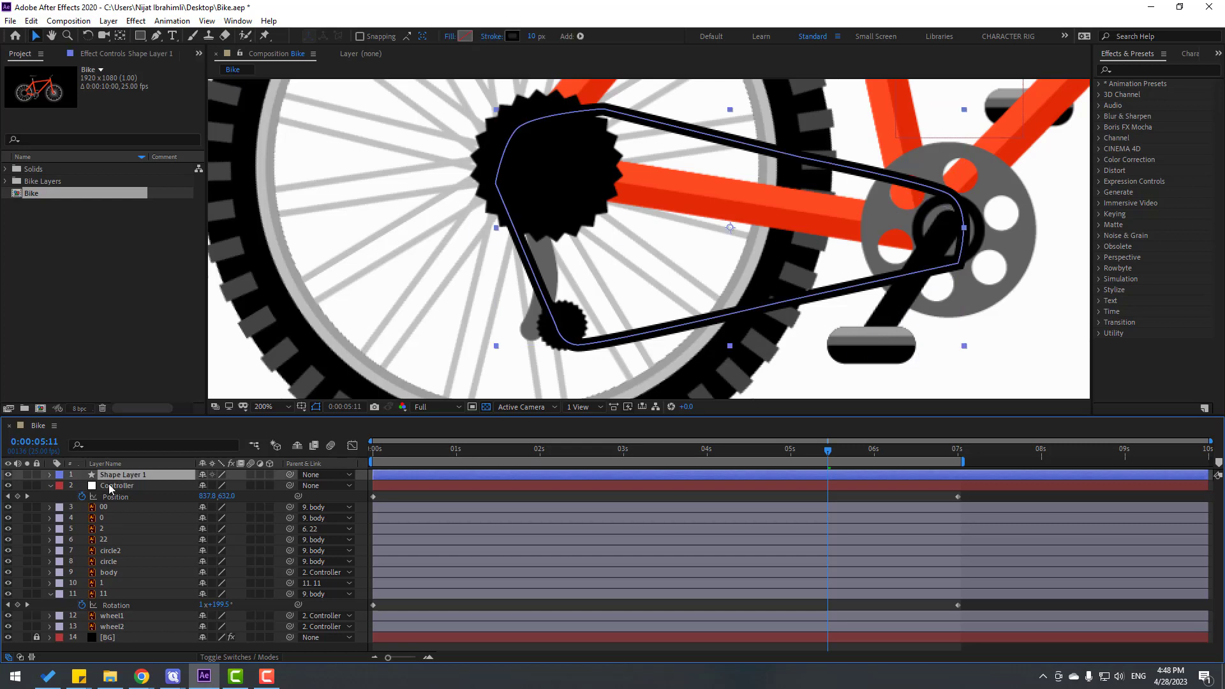
click(50, 474)
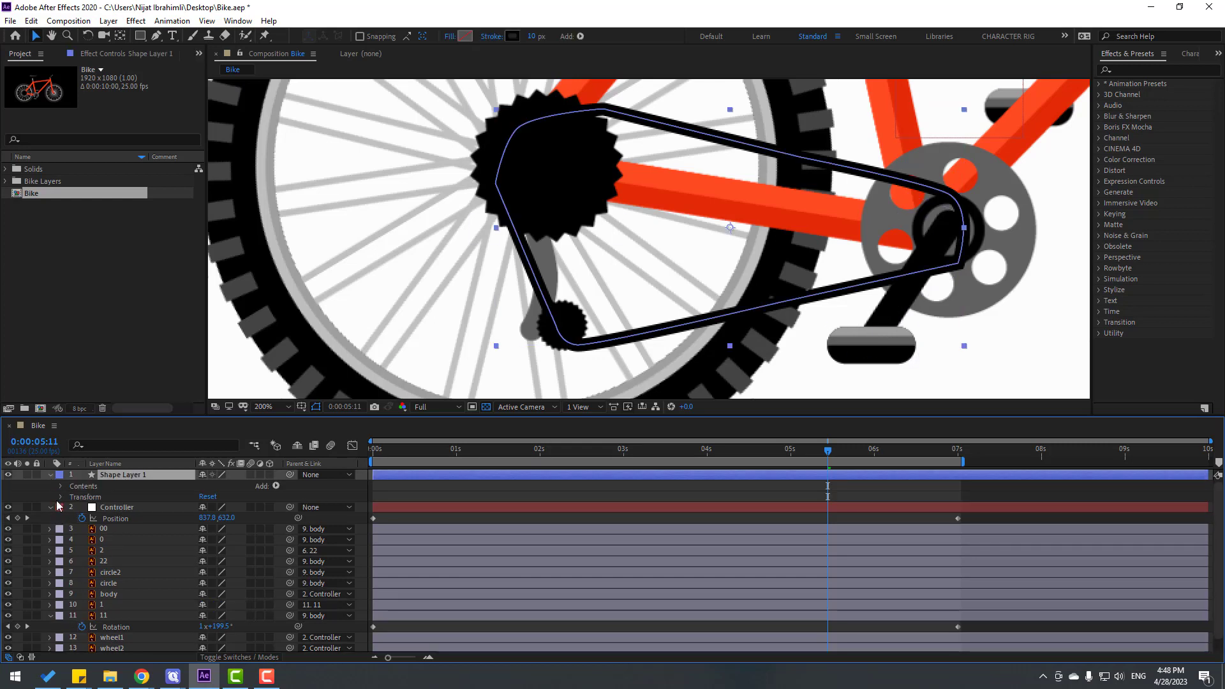
click(62, 487)
click(72, 497)
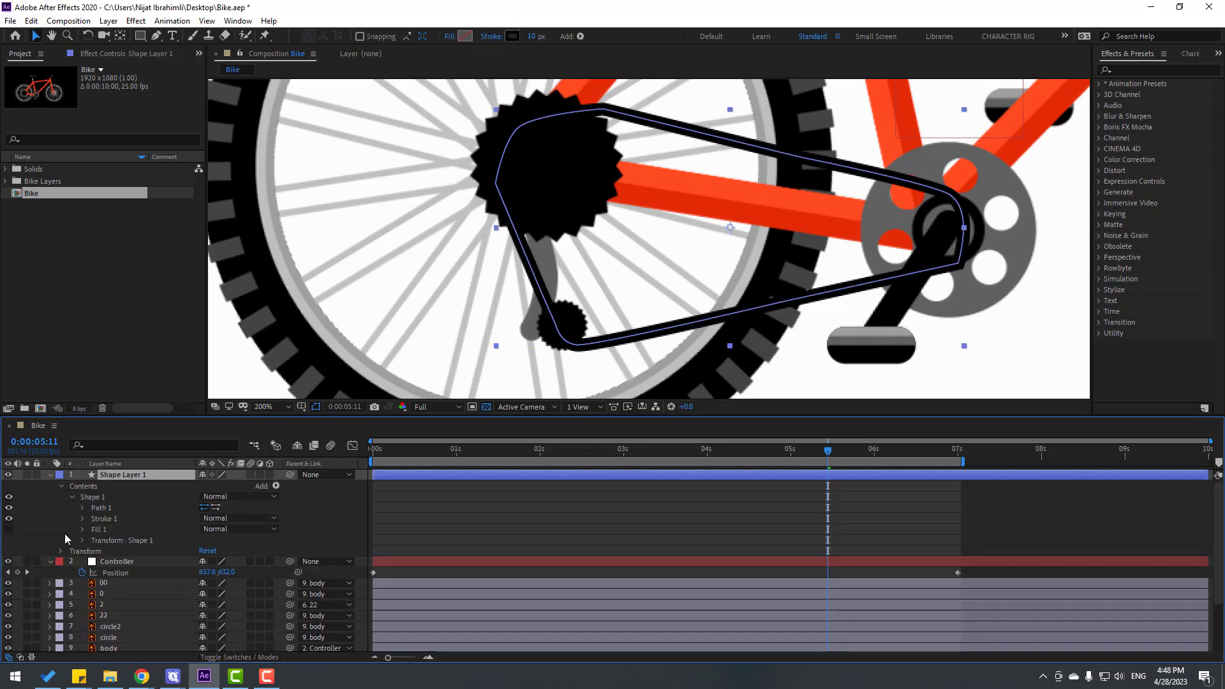
click(83, 518)
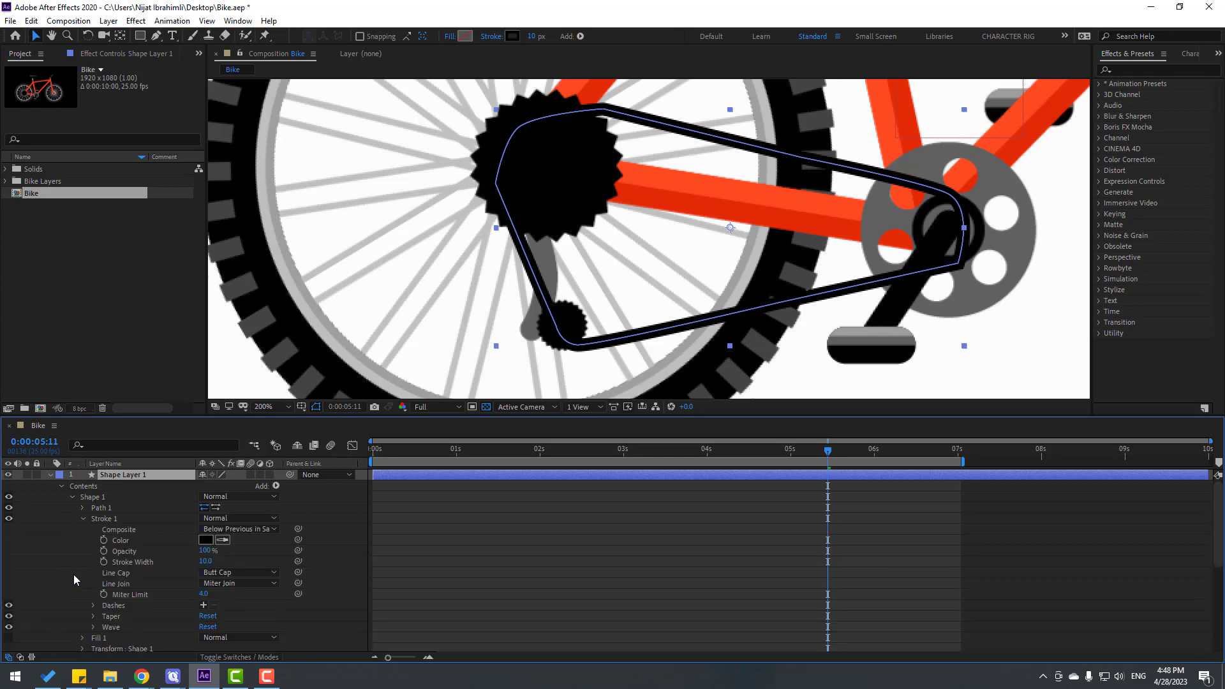
click(204, 605)
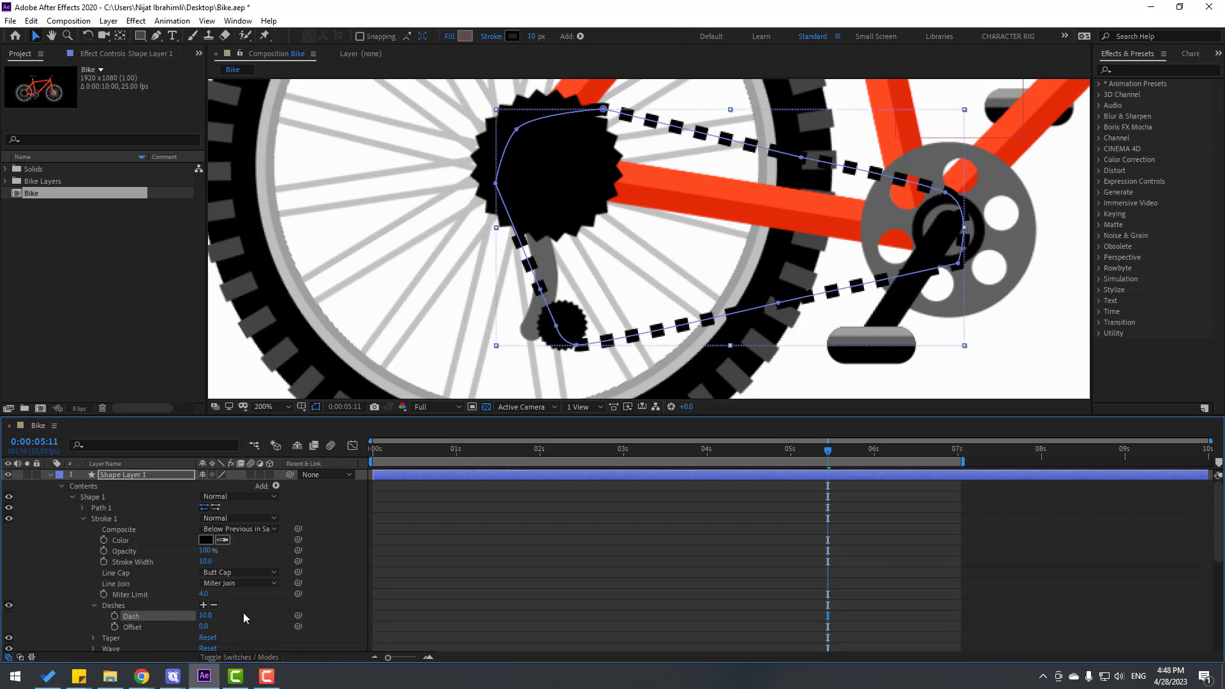
drag(204, 616, 215, 614)
scroll(671, 313, down, 1)
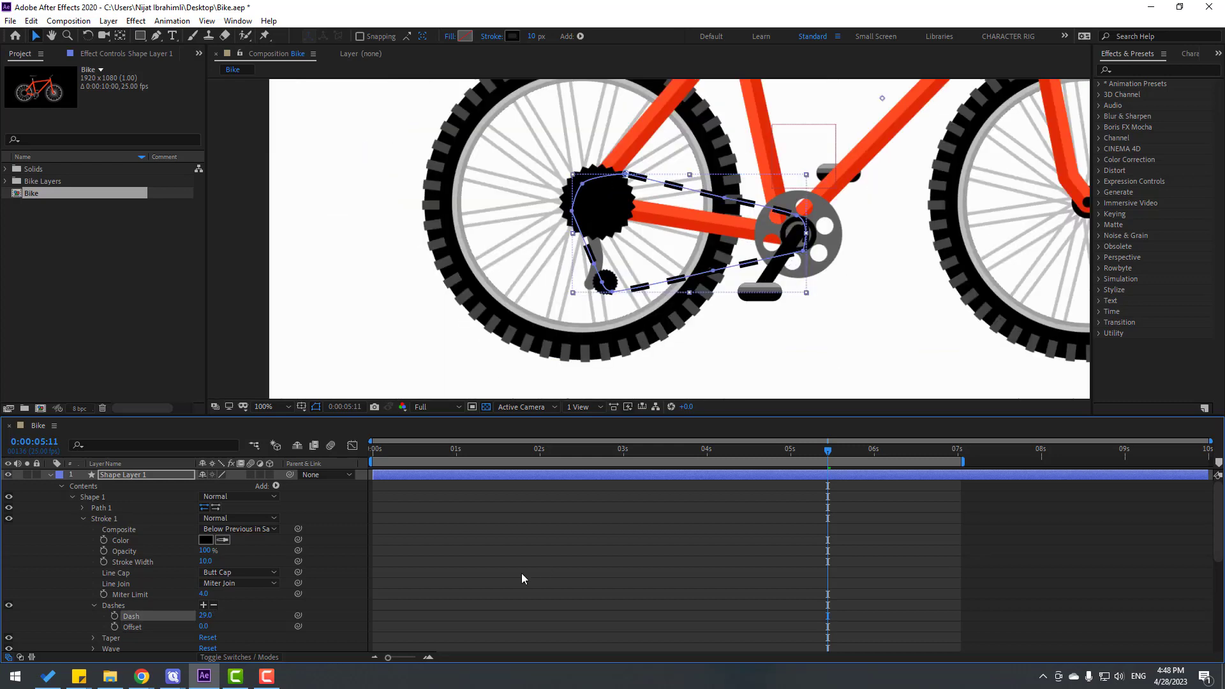
click(521, 573)
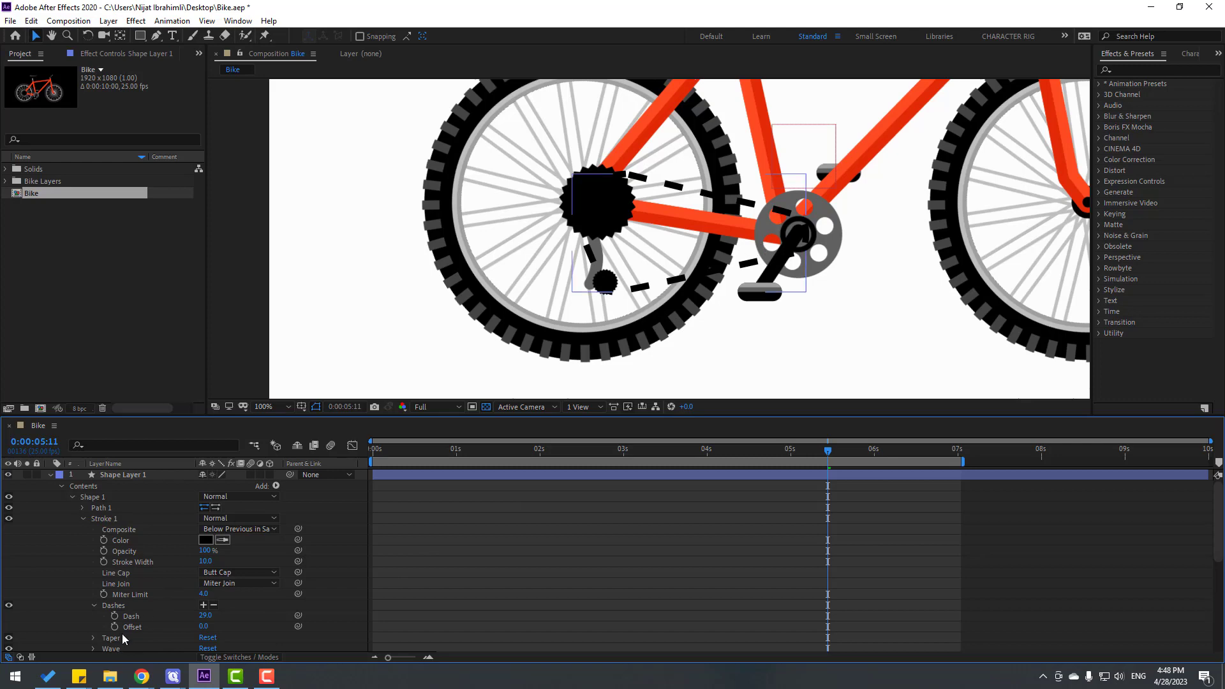
- Parent Shape Layer 1 to the body layer
click(49, 475)
click(125, 473)
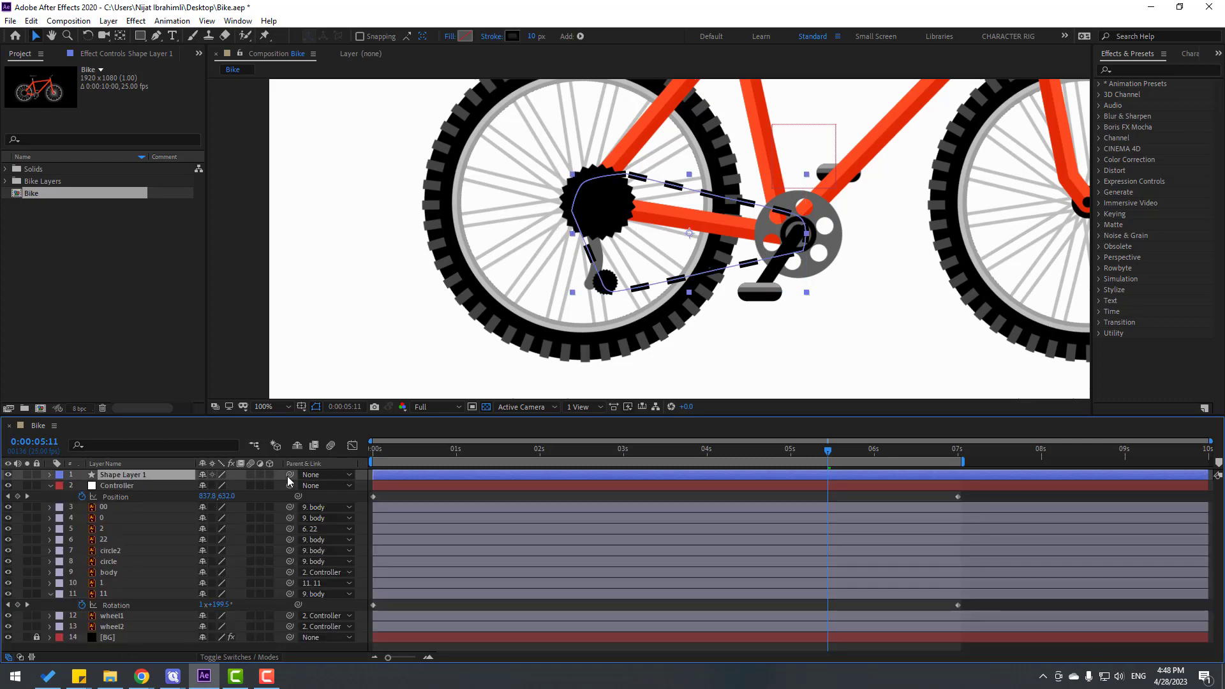
drag(289, 475, 112, 571)
- Keyframe the chain's dash Offset from 0 at 0:00:00:00 to 466 at 0:00:07:01 and preview the animation
drag(827, 458, 351, 469)
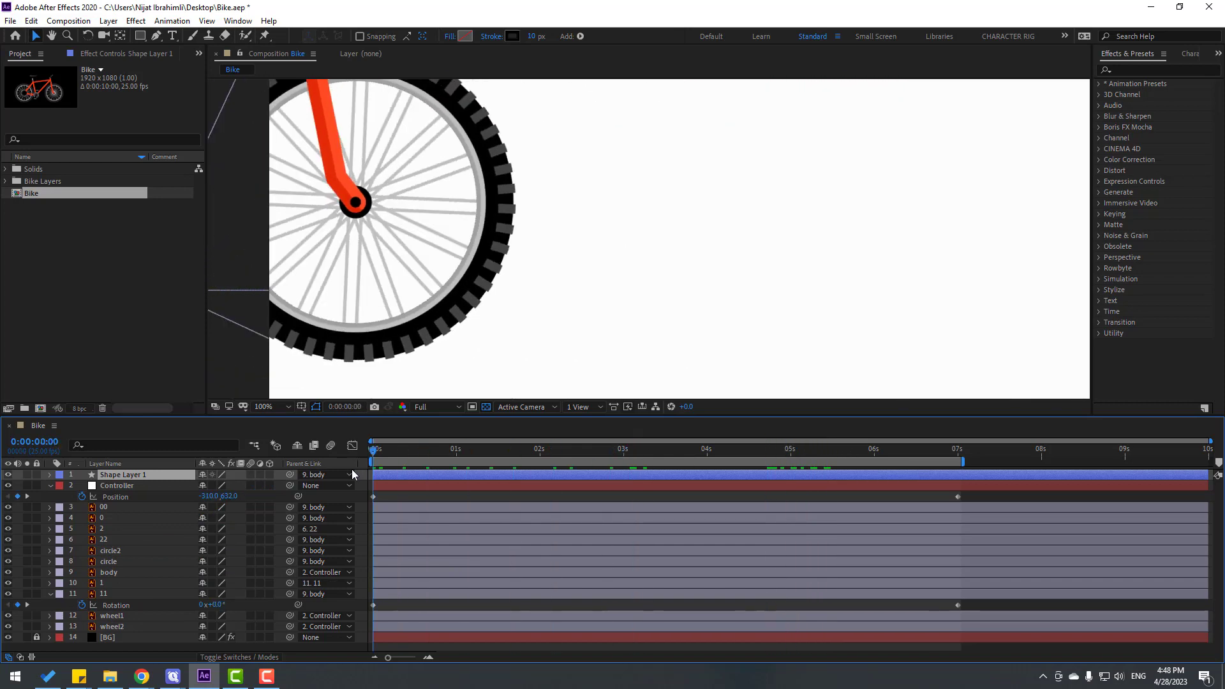
click(48, 475)
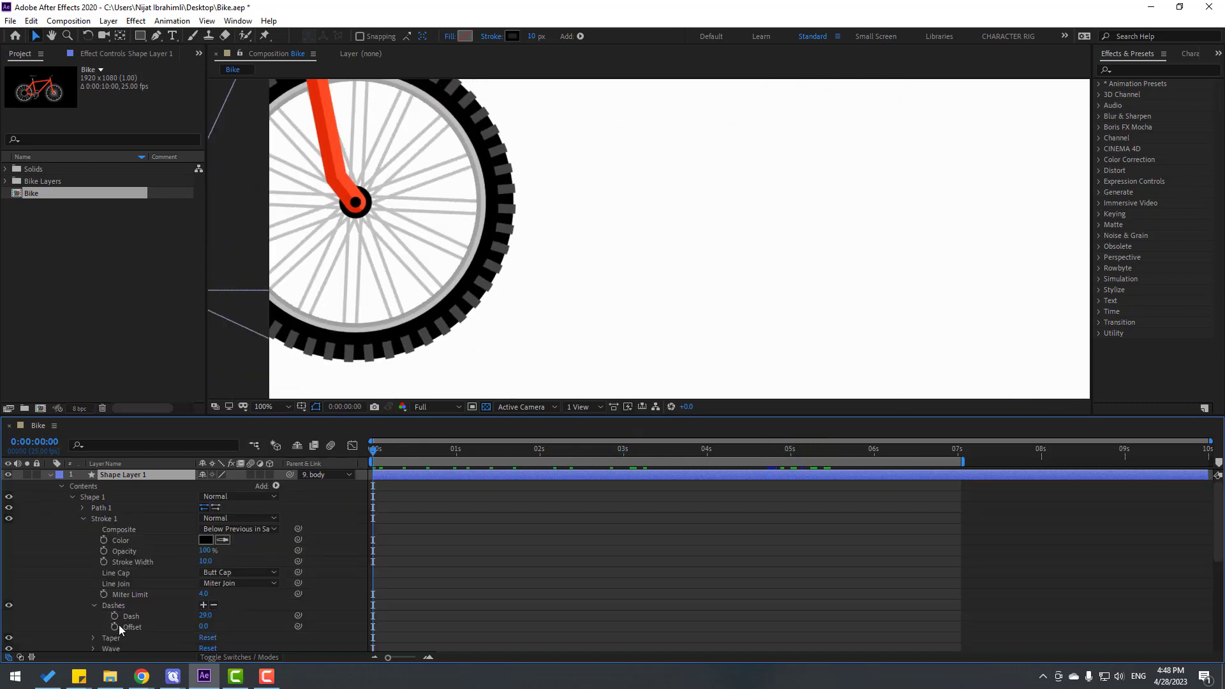
scroll(121, 625, down, 2)
click(115, 594)
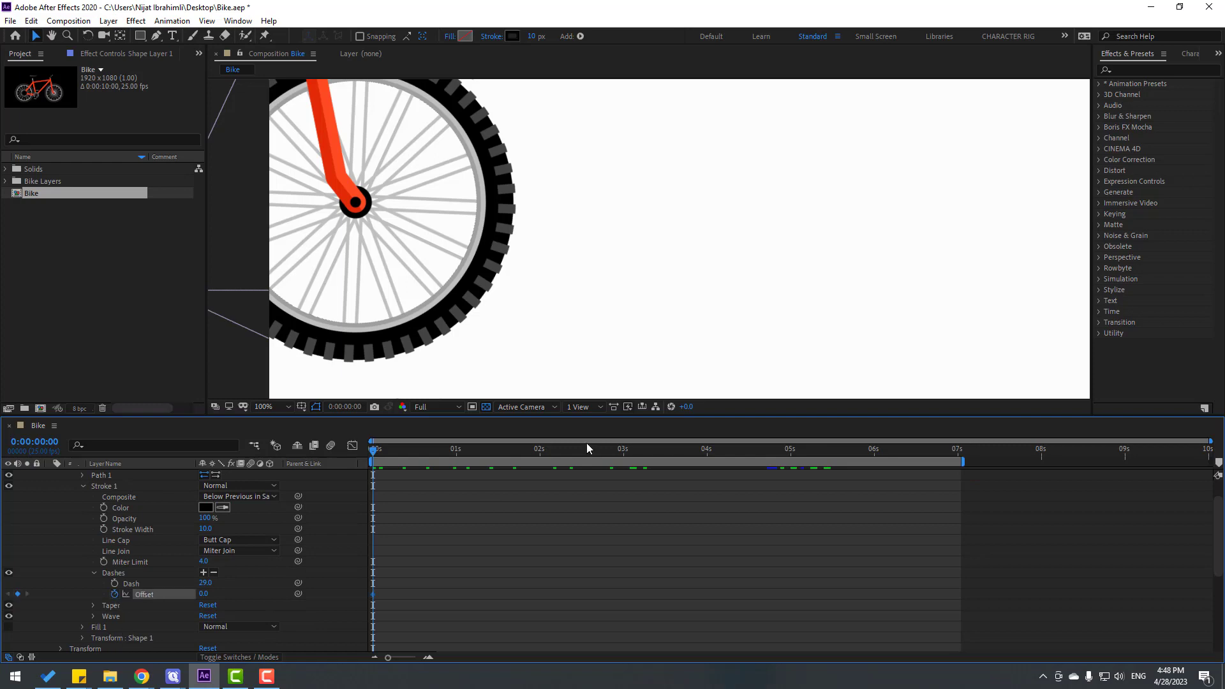
drag(427, 448, 960, 453)
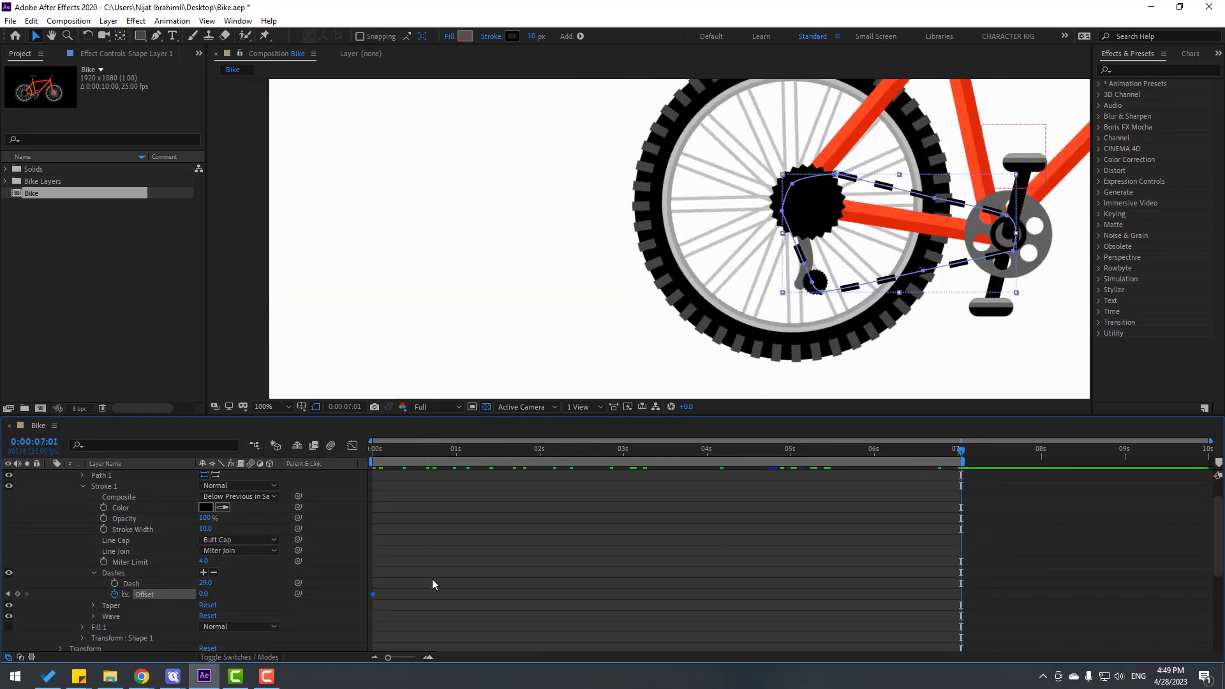
drag(217, 594, 479, 569)
key(space)
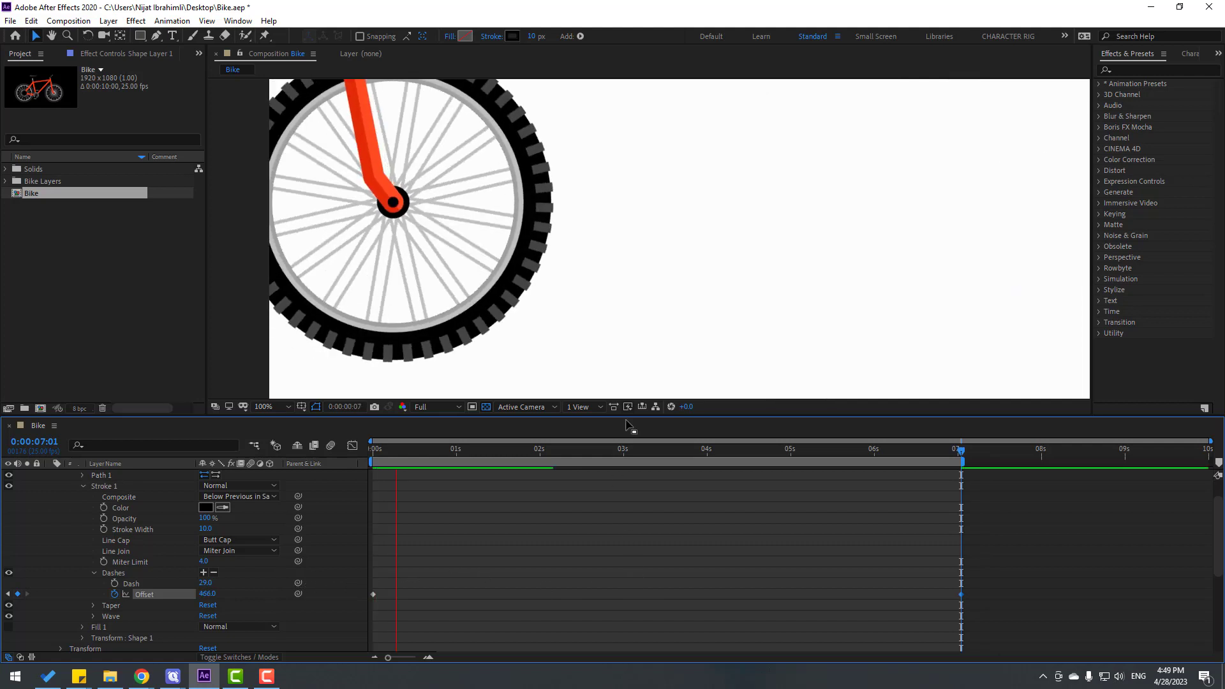
scroll(628, 383, down, 2)
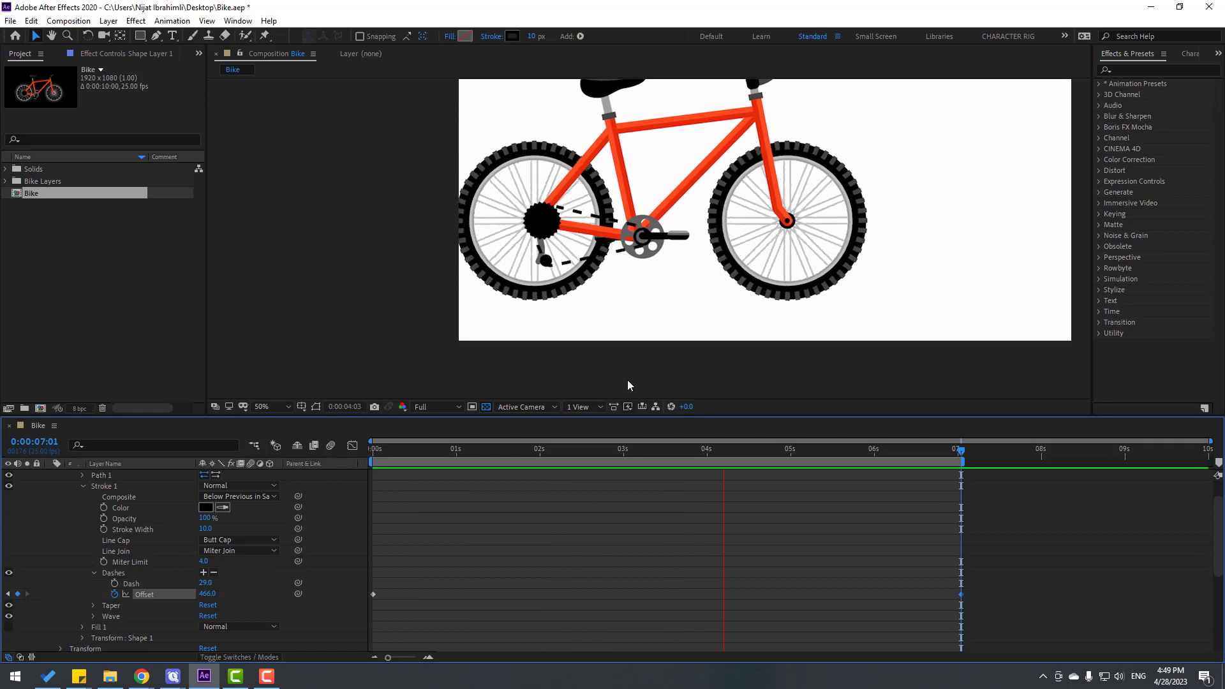
scroll(643, 381, up, 2)
key(space)
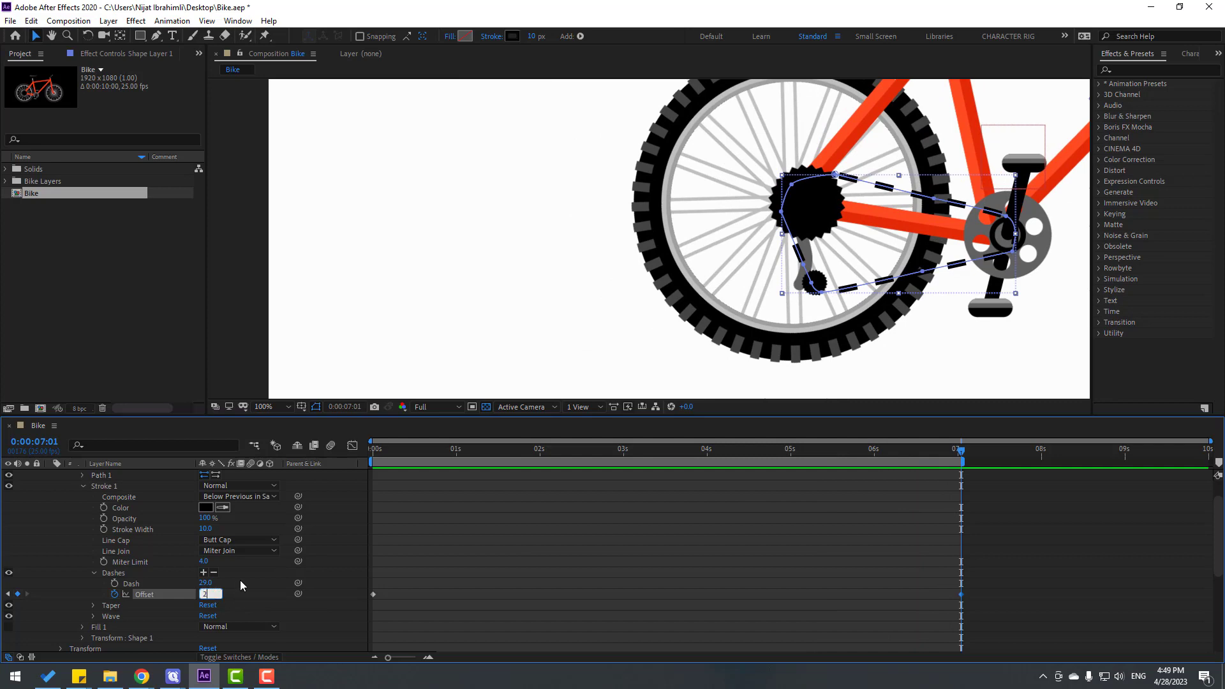
- Try a larger dash Offset at 0:00:07:01 and preview the chain movement from 0:00:02:15
text(0)
key(Return)
key(space)
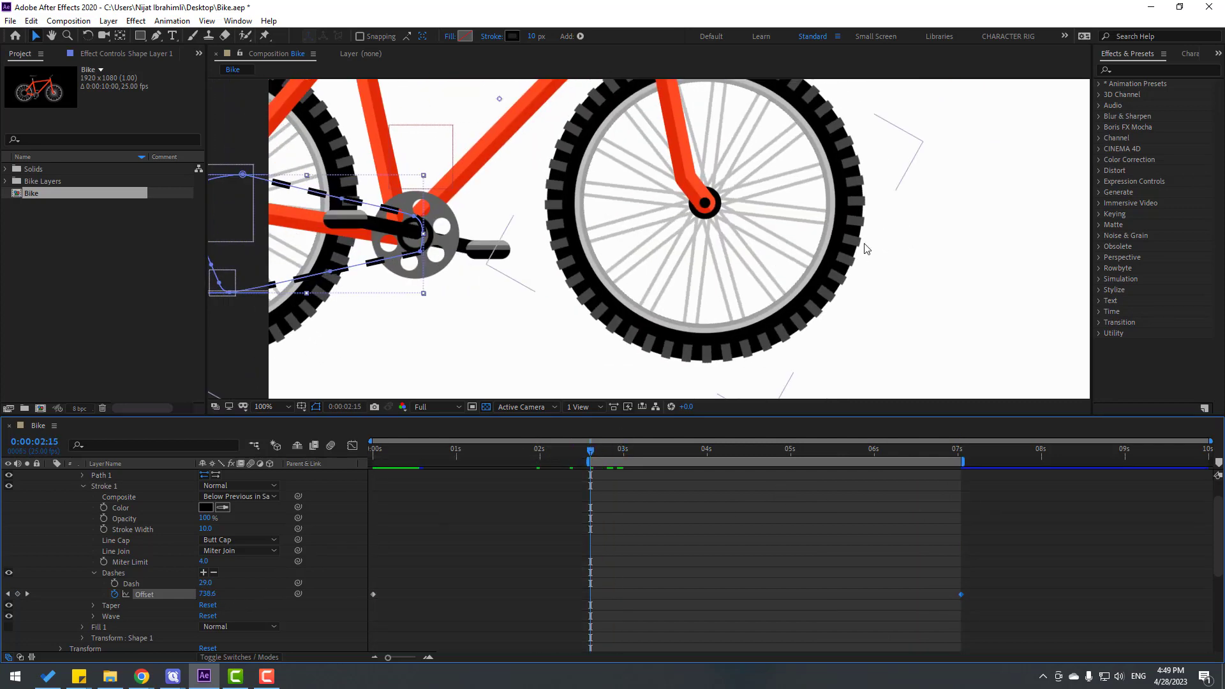
scroll(865, 251, down, 2)
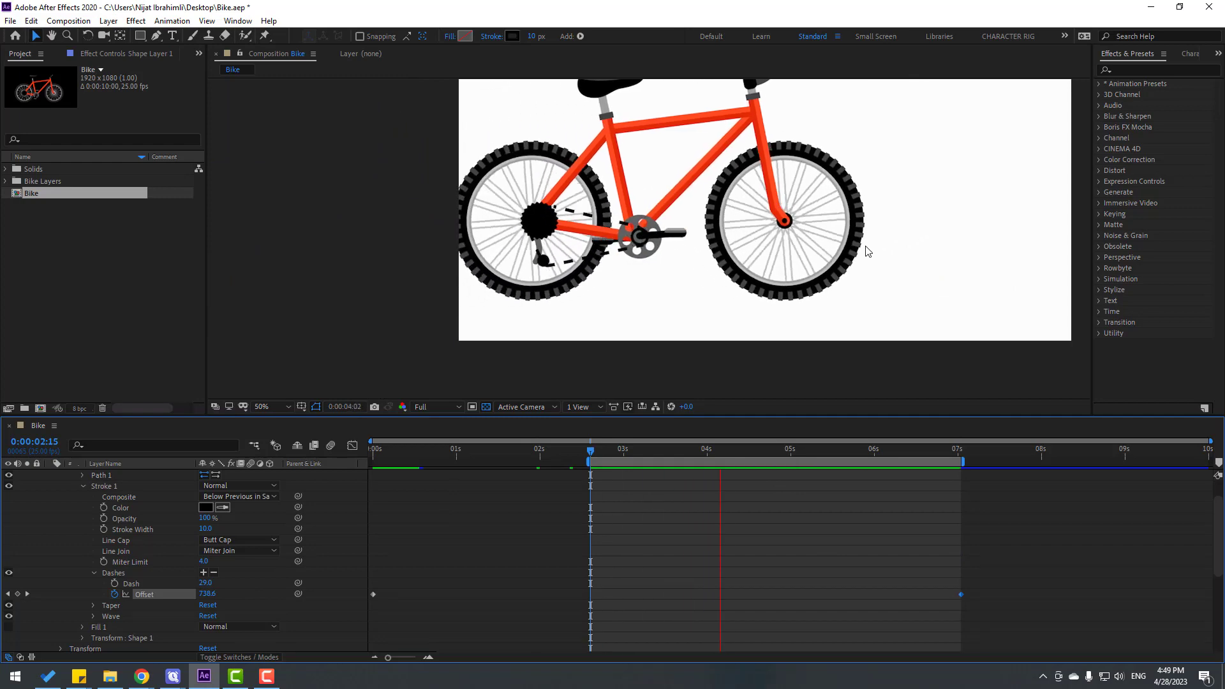
key(space)
- Set the chain's dash Offset at 0:00:07:01 to 1000 and its Dash length to 14, previewing the movement
drag(950, 452, 962, 455)
text(10)
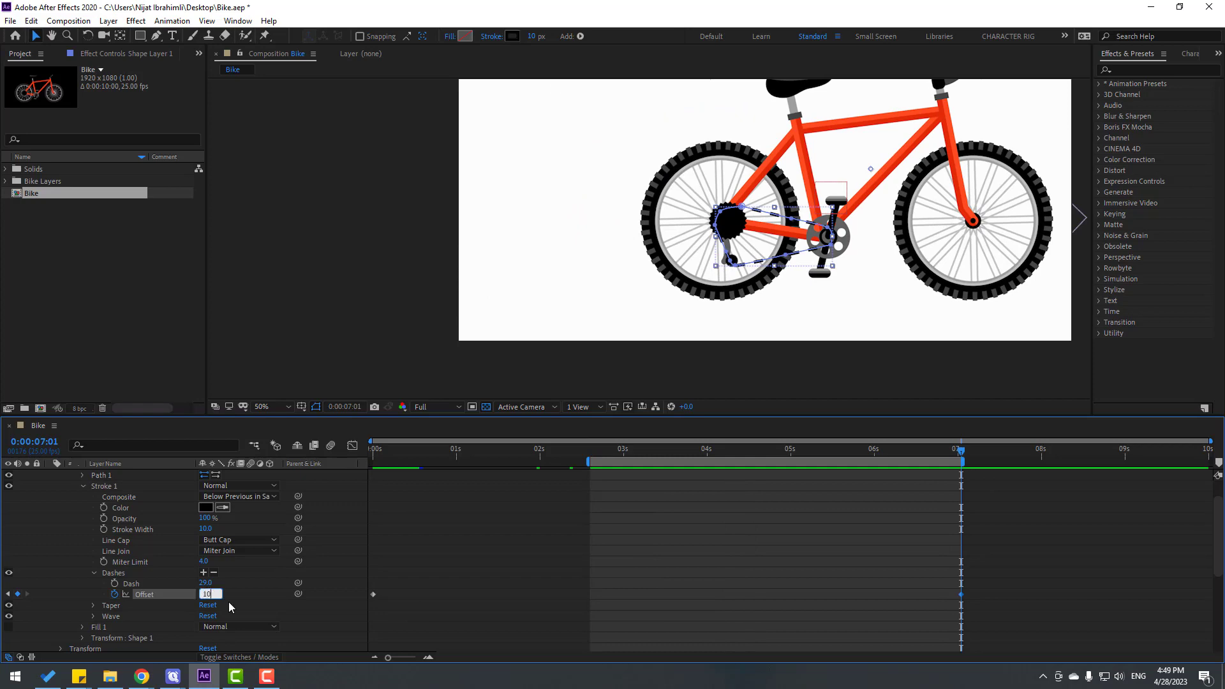
text(00)
key(Return)
key(space)
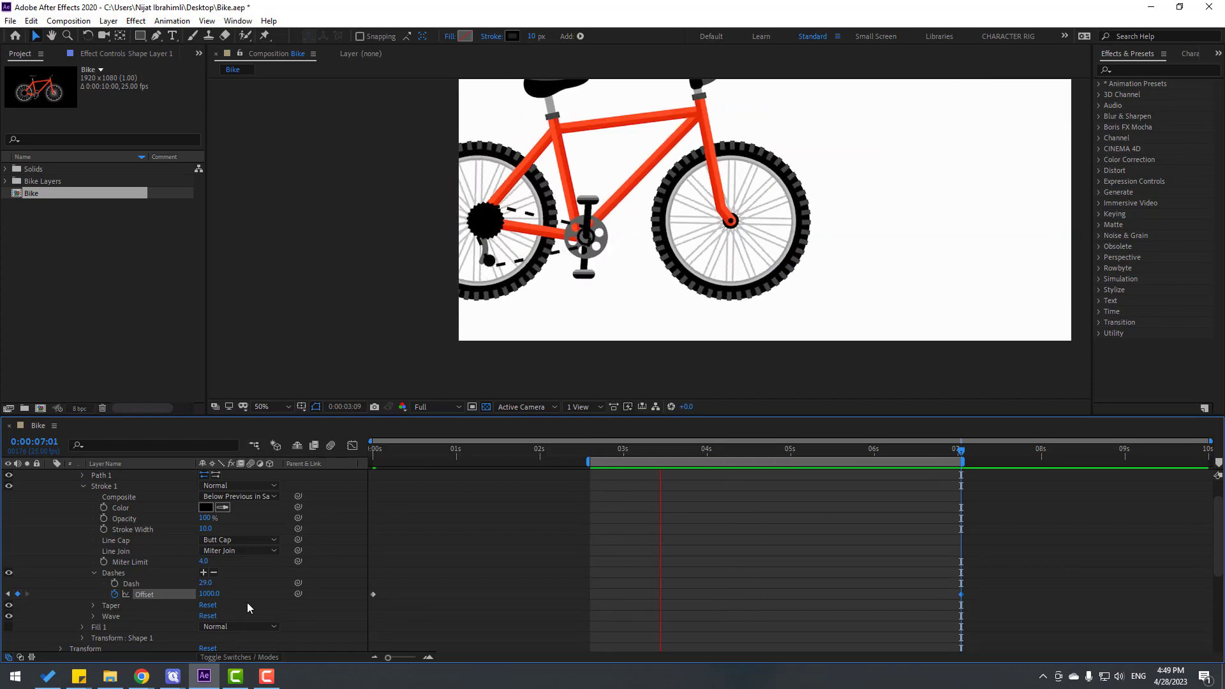
key(space)
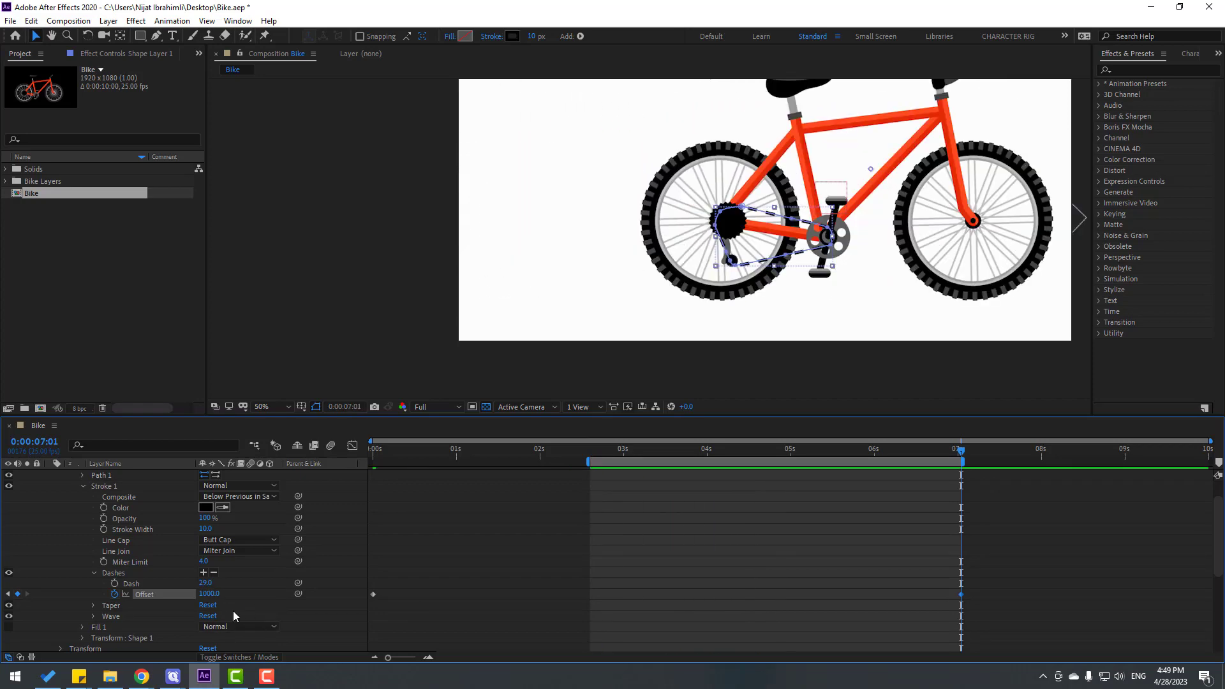
mouse_move(206, 583)
mouse_down()
mouse_move(221, 583)
mouse_move(205, 586)
mouse_up()
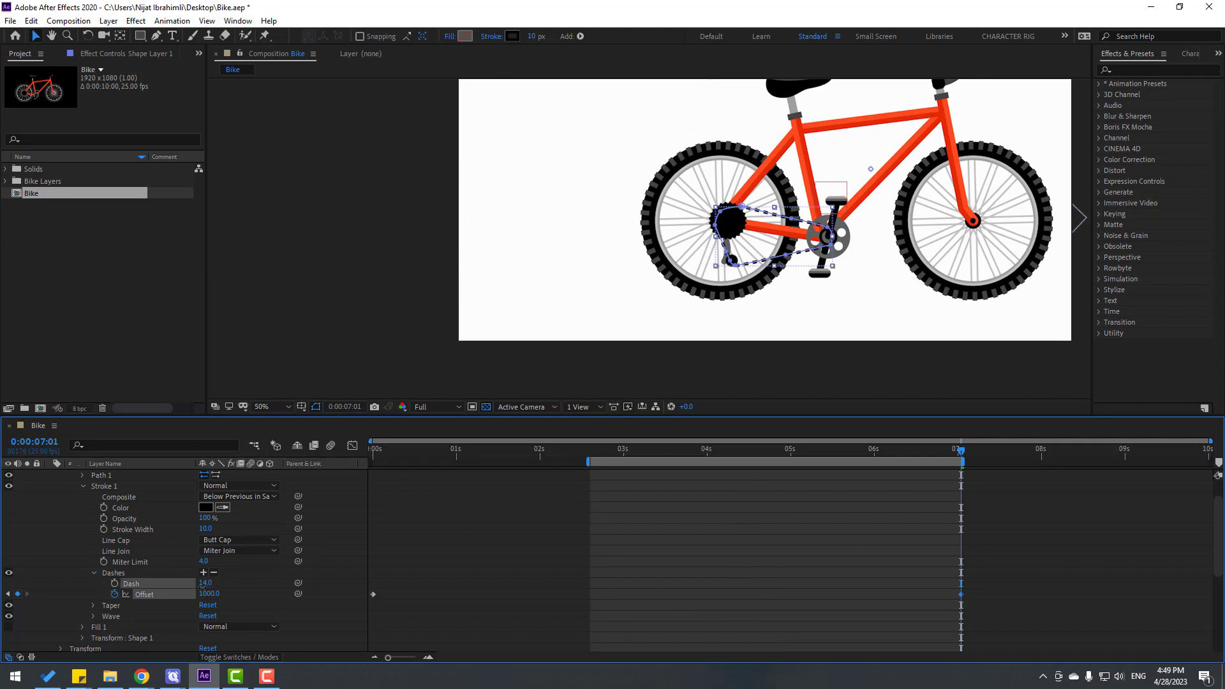
key(space)
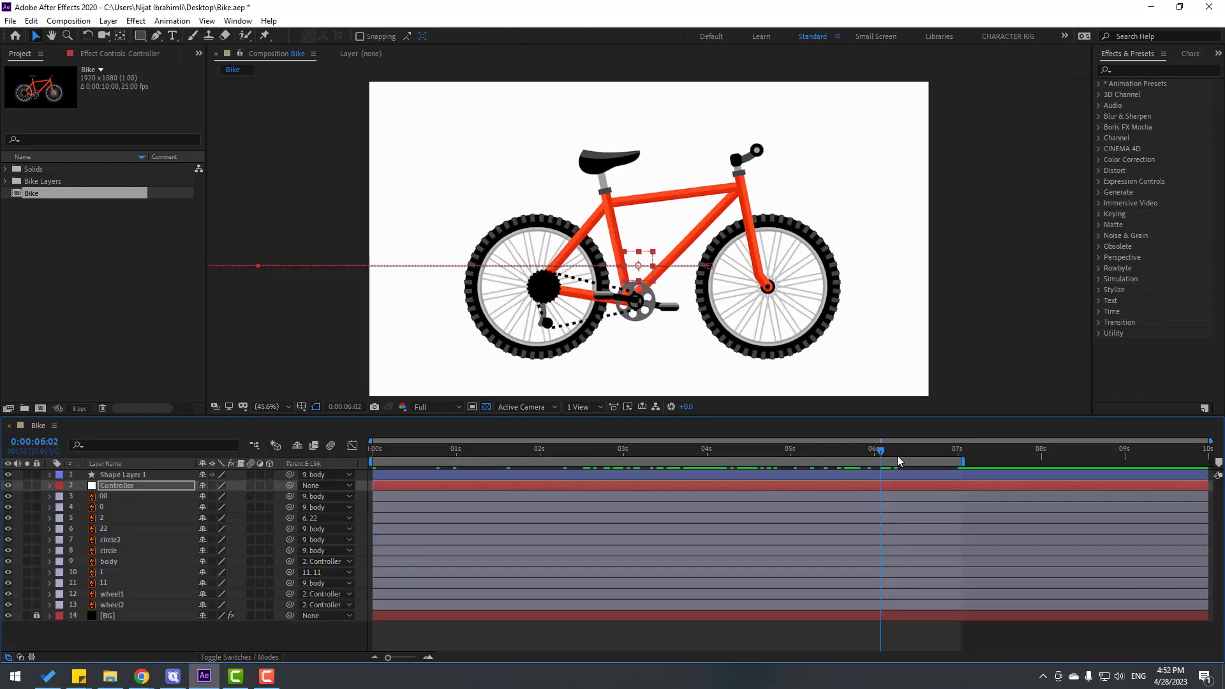
- Reveal the Rotation of wheel1 and wheel2 and scrub through the animation to examine the front wheel's spin direction up close
click(131, 605)
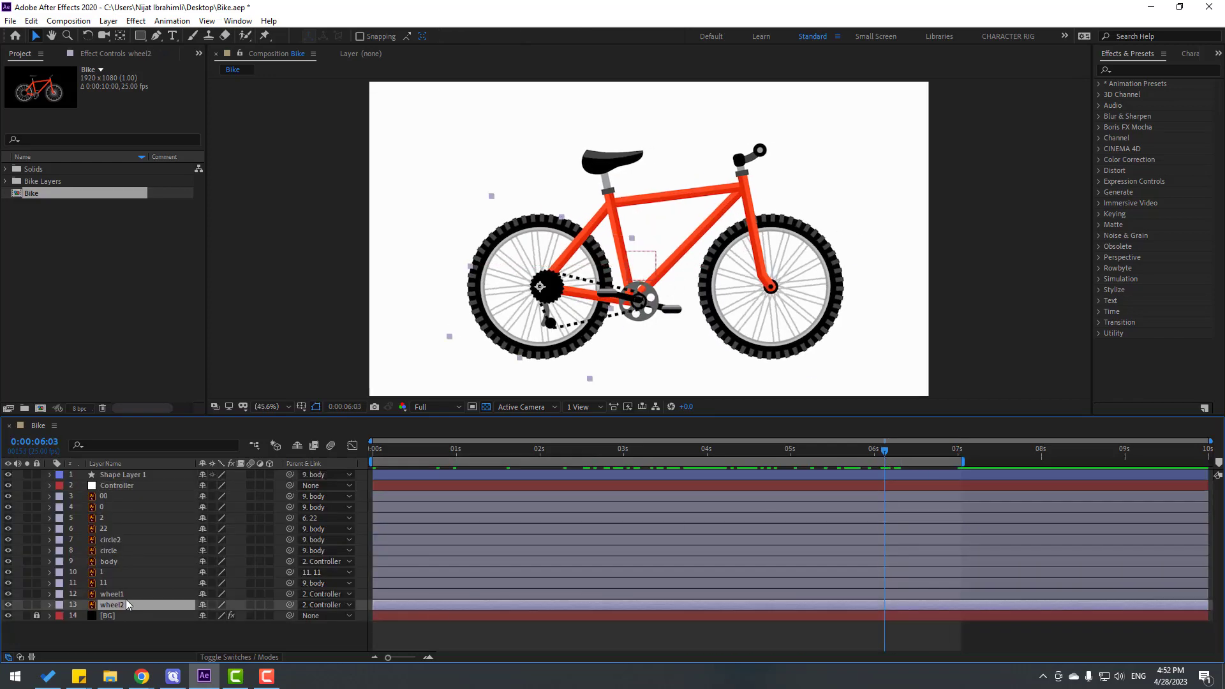
shift+click(128, 594)
key(r)
scroll(711, 329, up, 1)
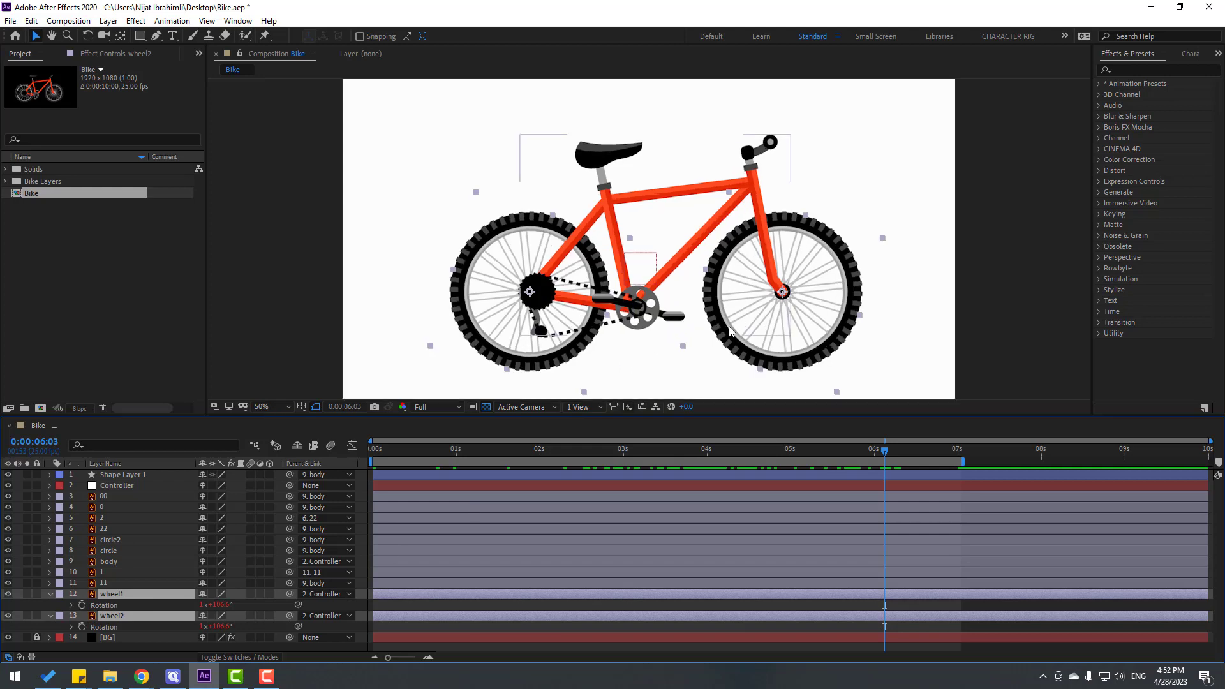
drag(906, 324, 787, 306)
scroll(787, 306, up, 1)
drag(682, 324, 673, 303)
drag(620, 454, 871, 478)
- Reverse wheel1's spin by changing the multiplier in its Rotation expression to -0.5, and check the wheel's motion around 0:00:04:24
click(62, 605)
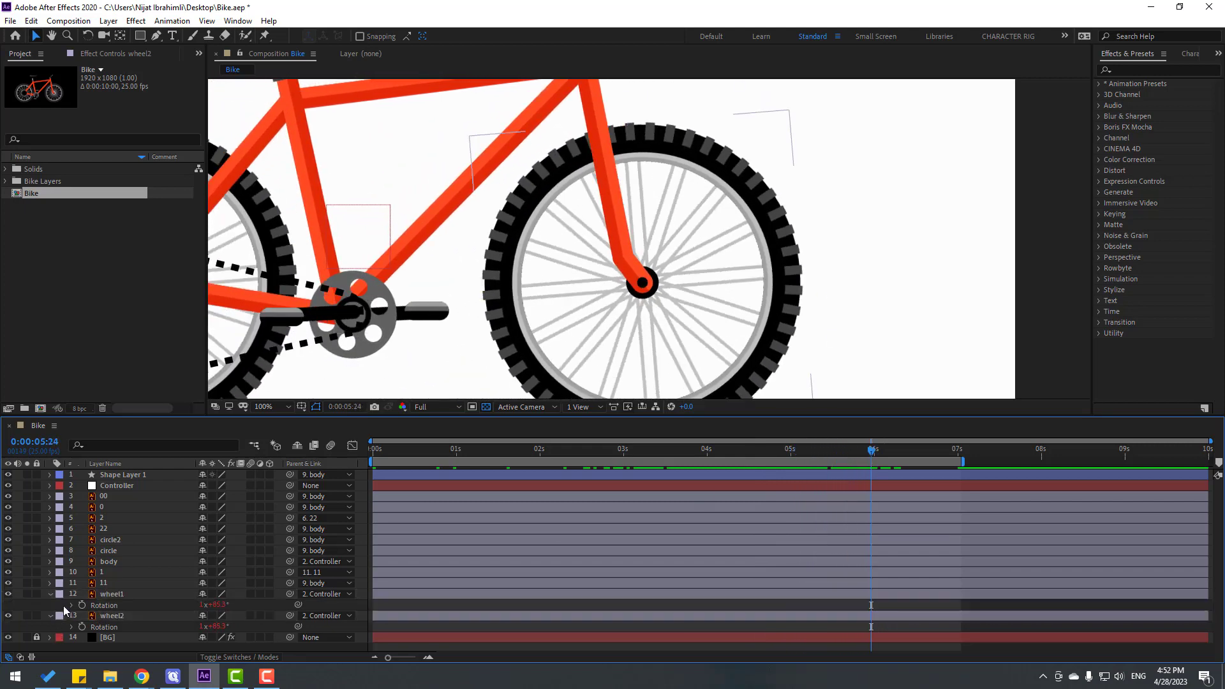
click(72, 605)
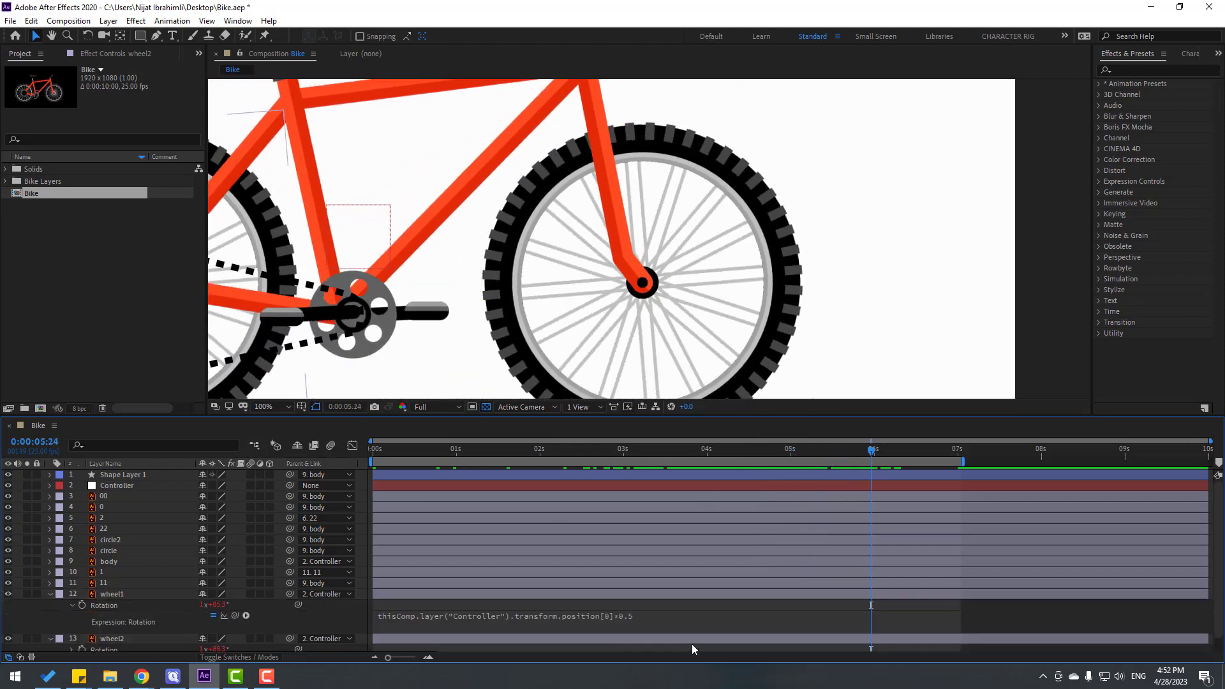
click(618, 617)
text(-)
click(661, 601)
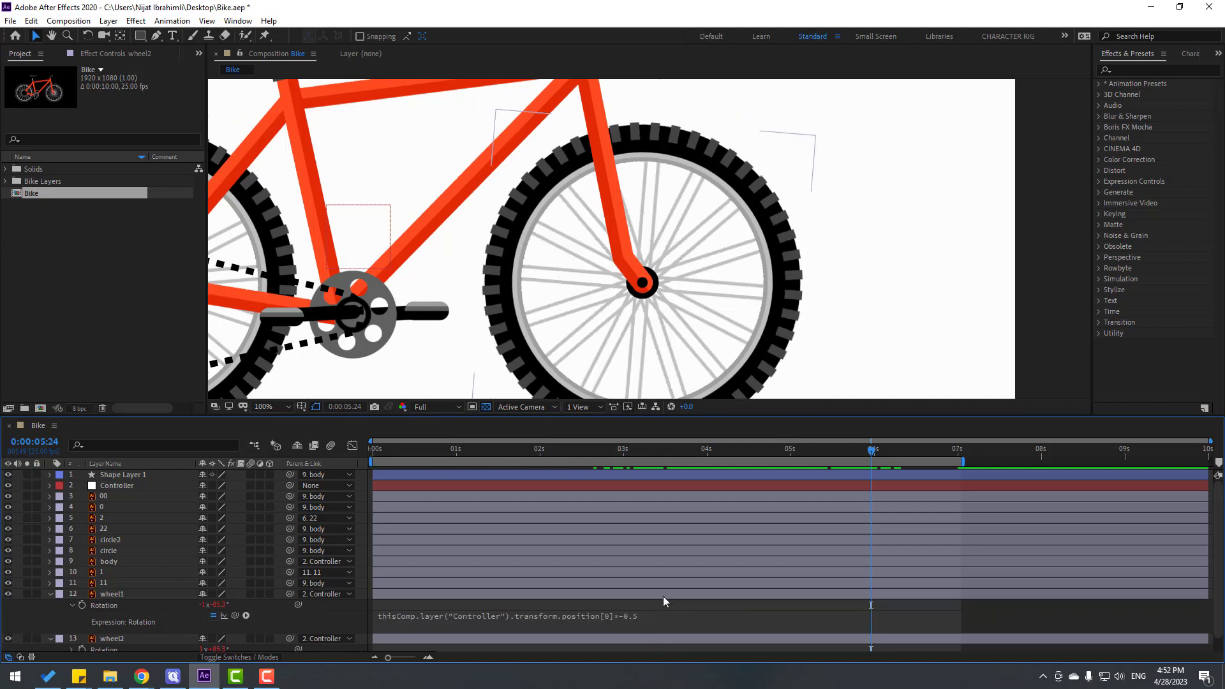
drag(614, 450, 693, 450)
key(space)
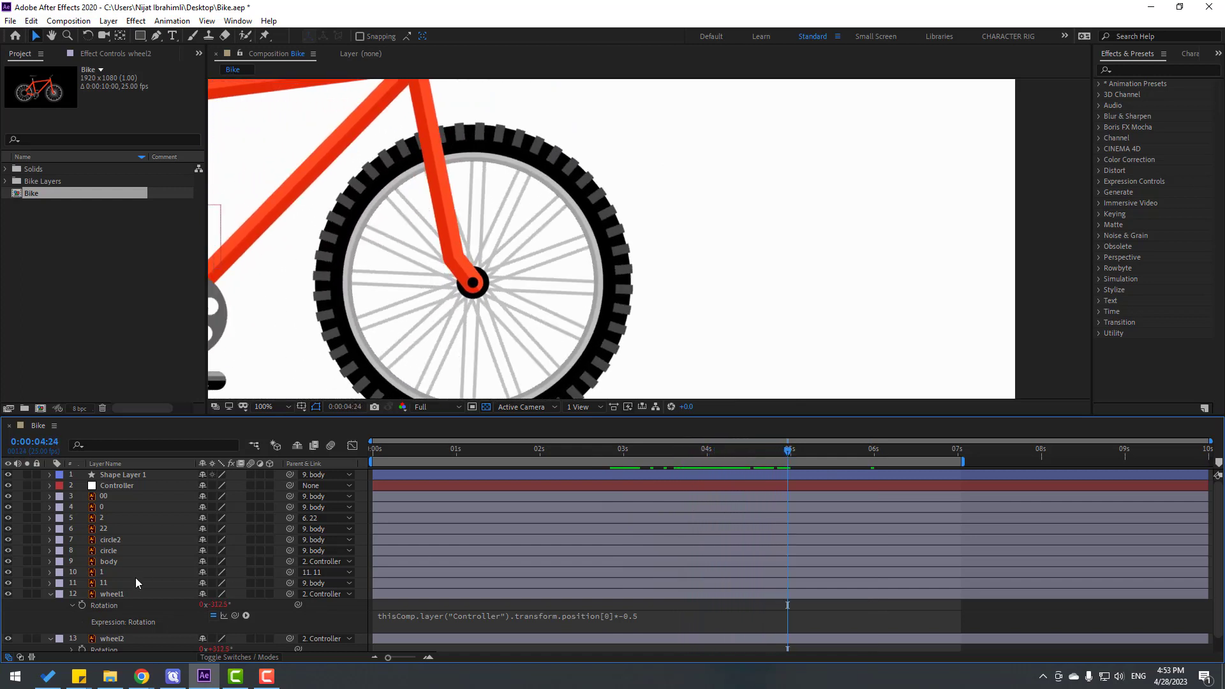
- Change the multiplier in wheel2's Rotation expression to -0.5 so it reads thisComp.layer("Controller").transform.position[0]*-0.5
click(52, 595)
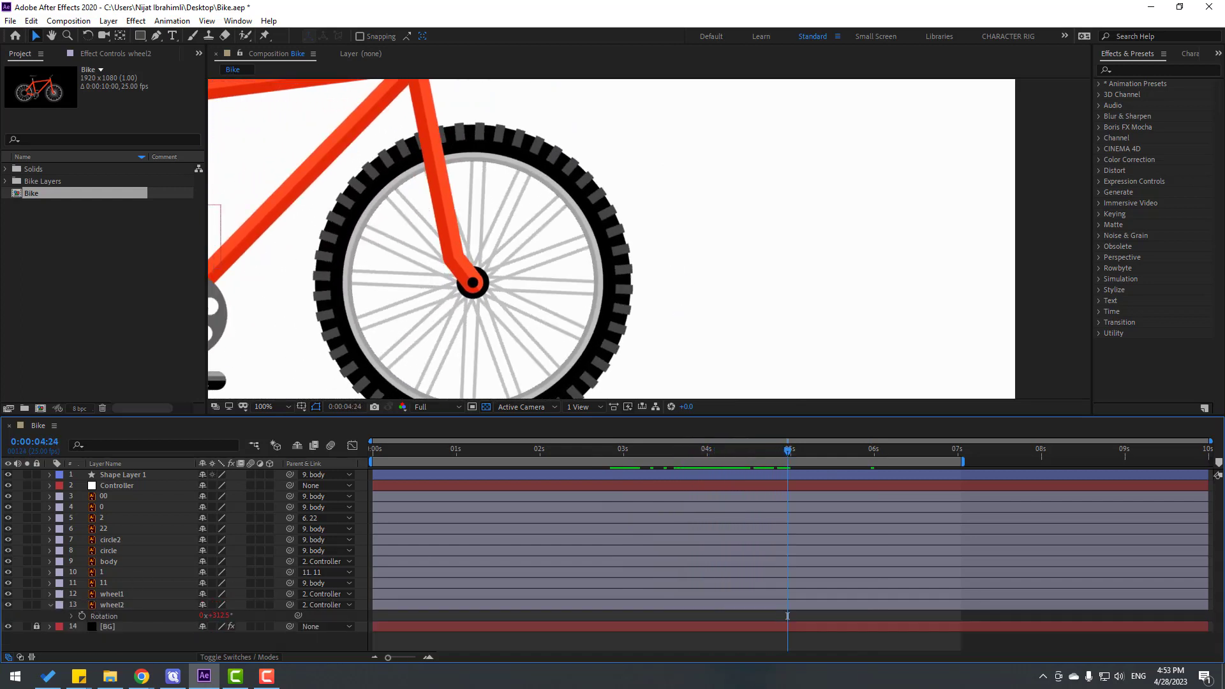
click(70, 617)
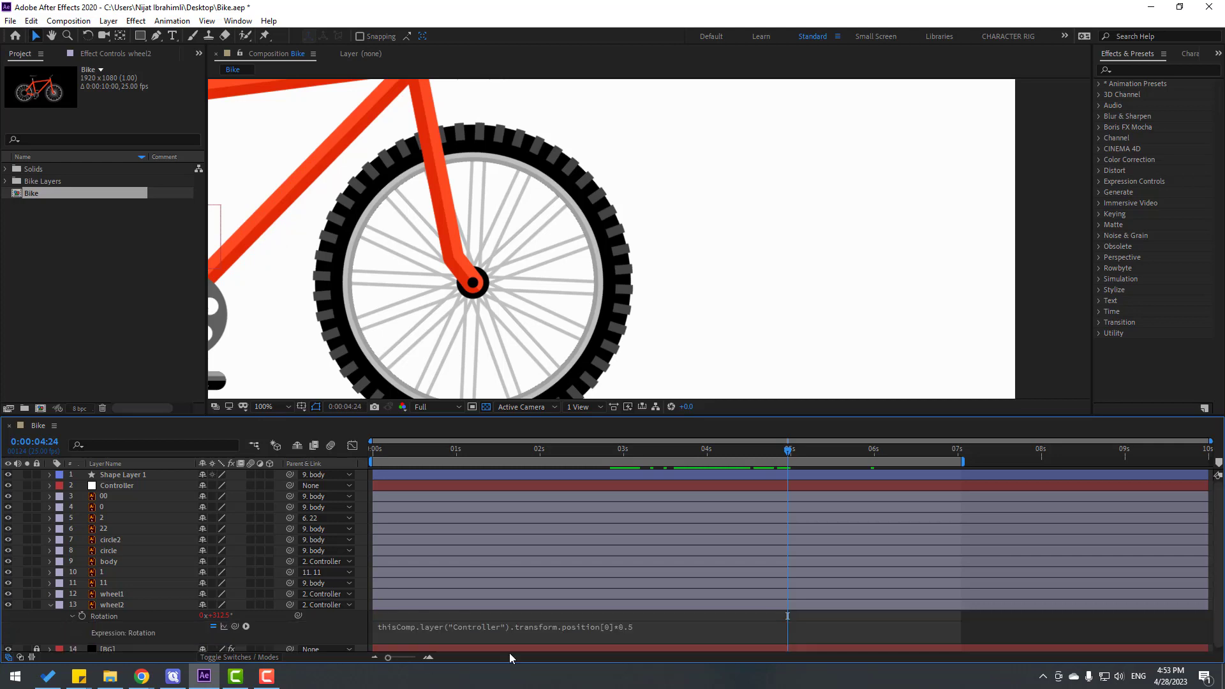
click(622, 629)
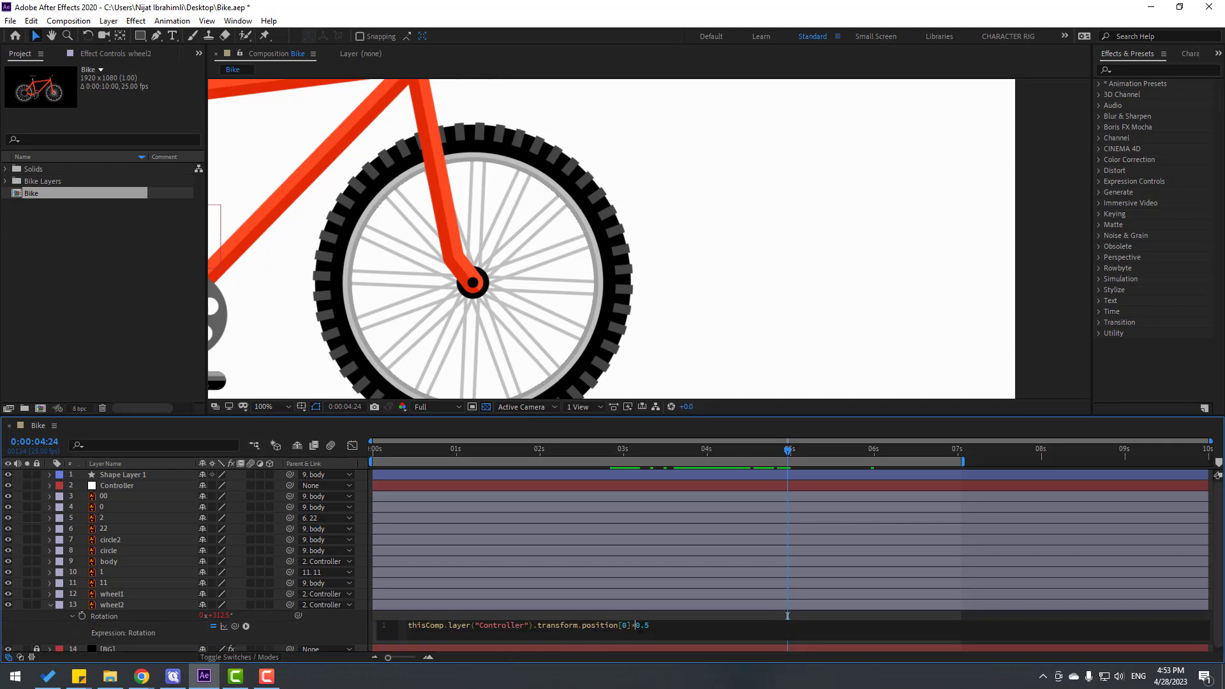
click(640, 615)
- Play back the animation with the whole composition in view to examine the bike's overall movement
scroll(583, 274, down, 1)
key(space)
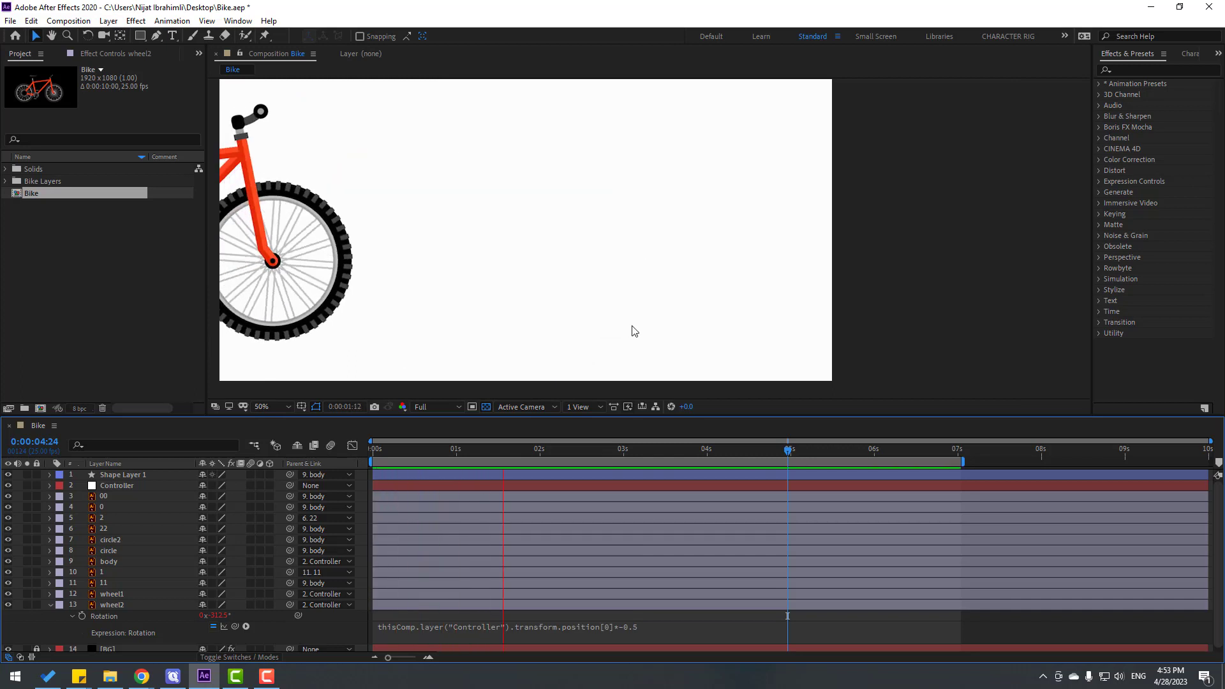
key(comma)
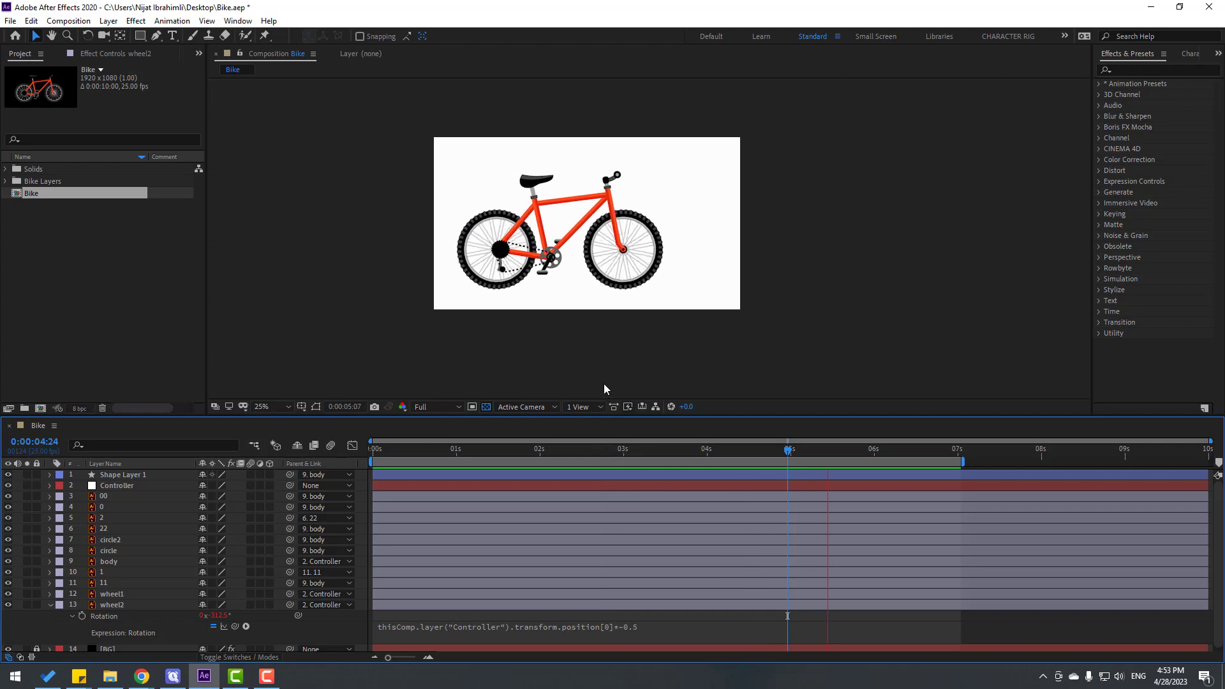
key(period)
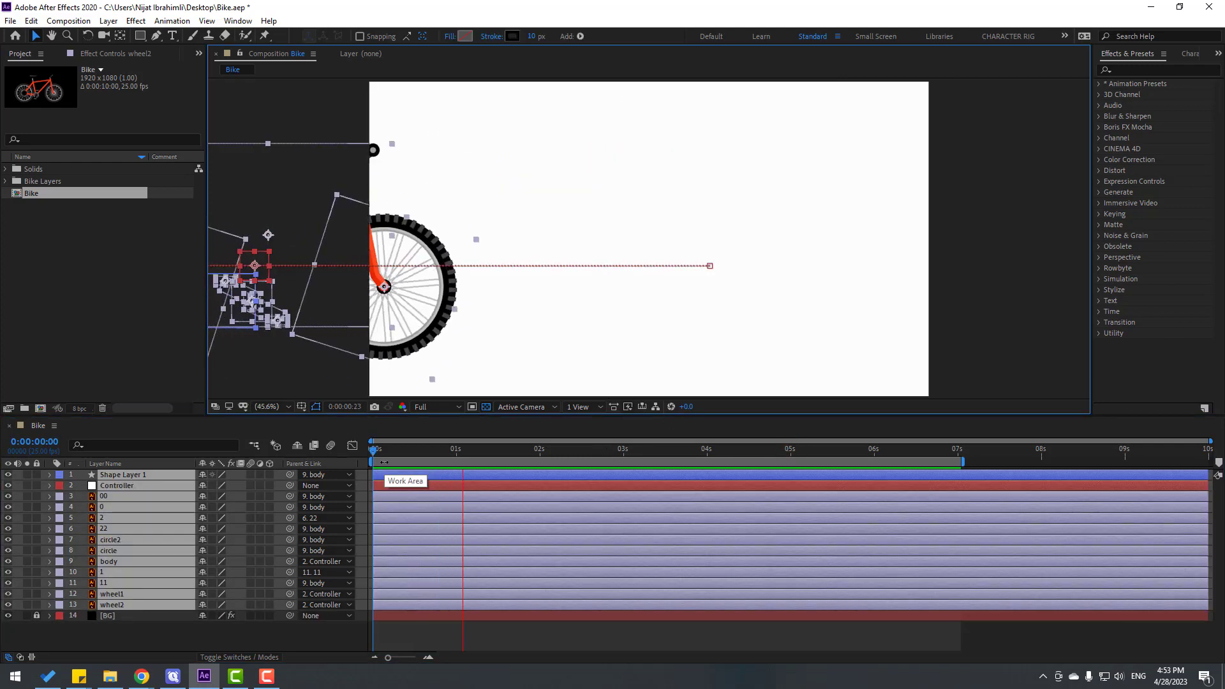